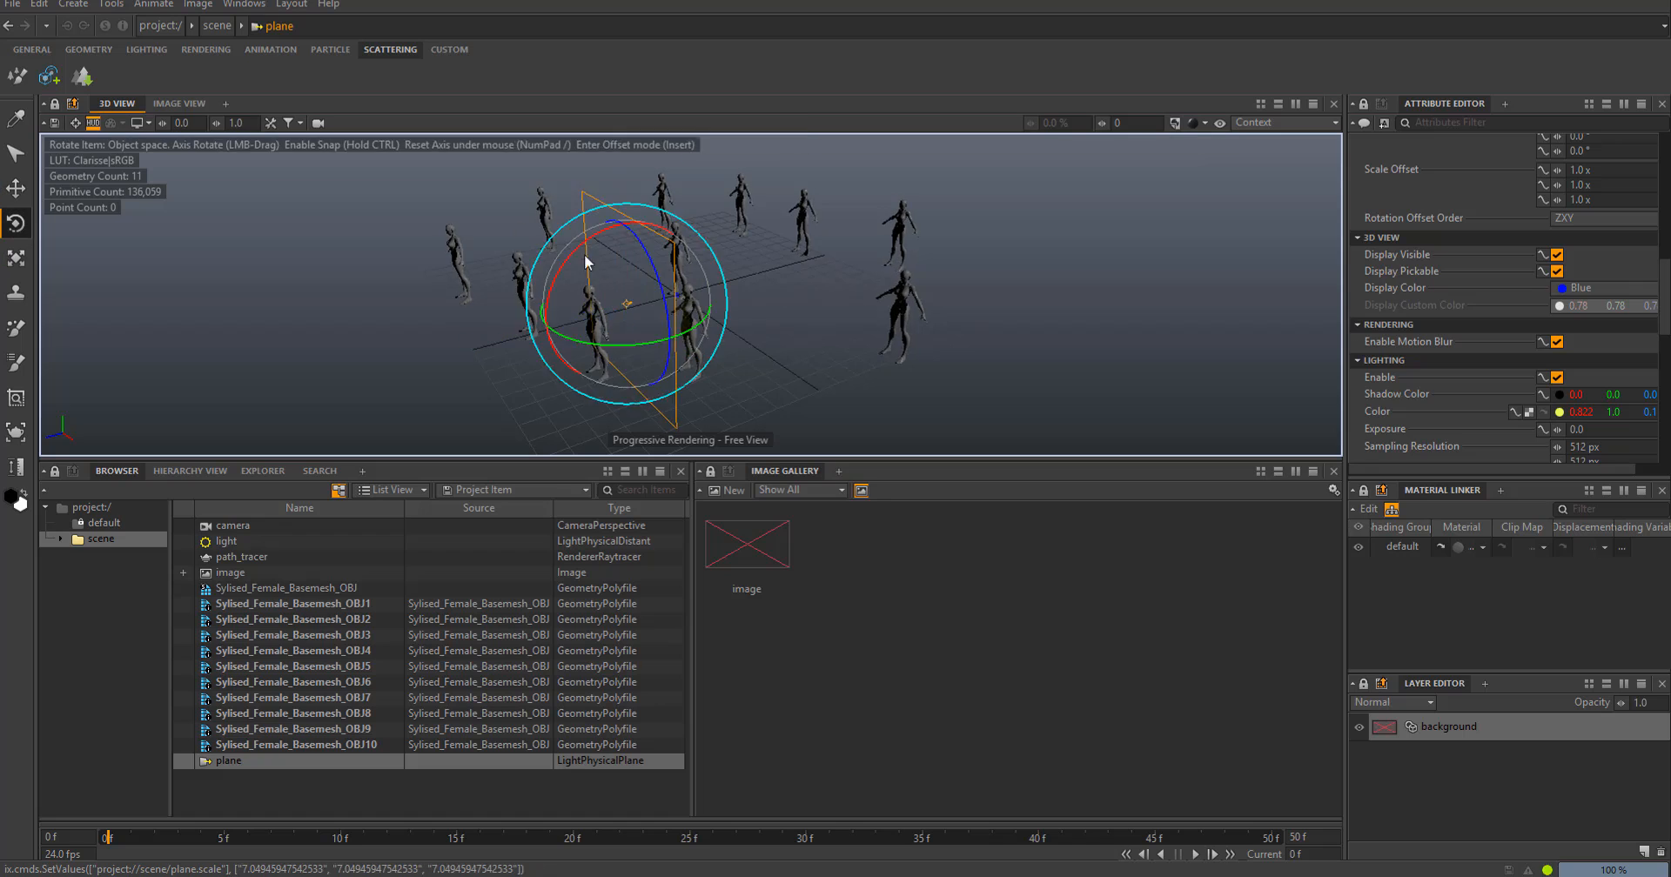
# - Move the plane light up and away from the figures to about 4.67, 7.79, 12.19 and set its exposure to 7.2
pyautogui.press('w')
pyautogui.moveTo(570, 304); pyautogui.dragTo(337, 207)
pyautogui.keyDown('alt'); pyautogui.moveTo(600, 304); pyautogui.dragTo(651, 306); pyautogui.keyUp('alt')
pyautogui.scroll(3, 651, 307)
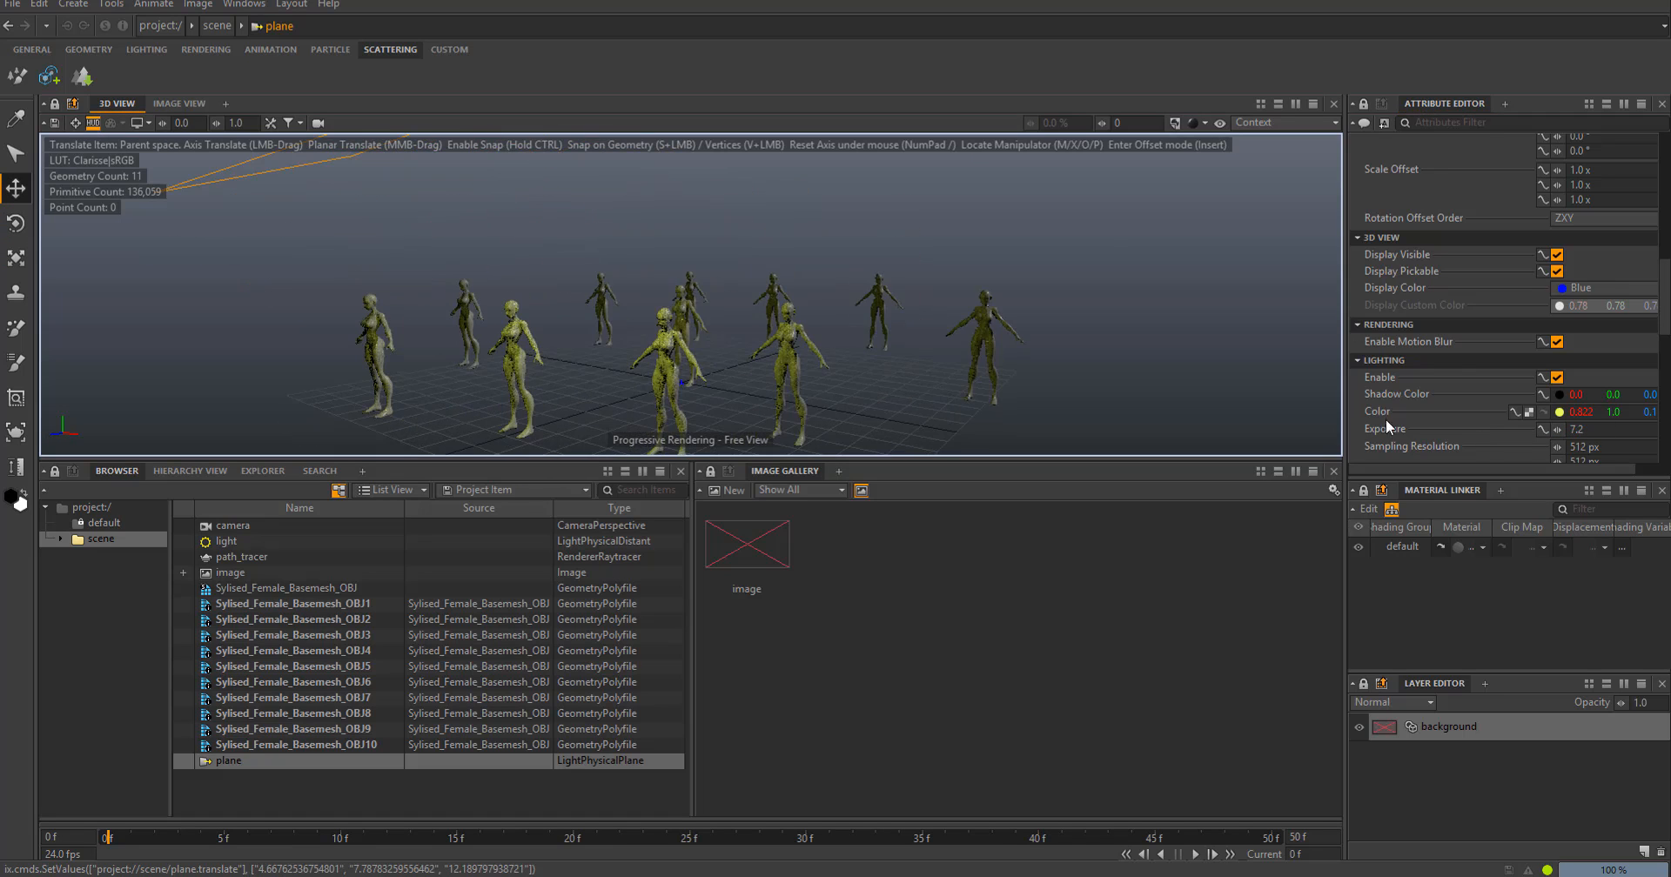
pyautogui.click(1529, 412)
pyautogui.click(1079, 251)
# - Create a polygrid and scale it uniformly to about 54.66 as a ground plane beneath the figures
pyautogui.rightClick(364, 789)
pyautogui.moveTo(497, 492)
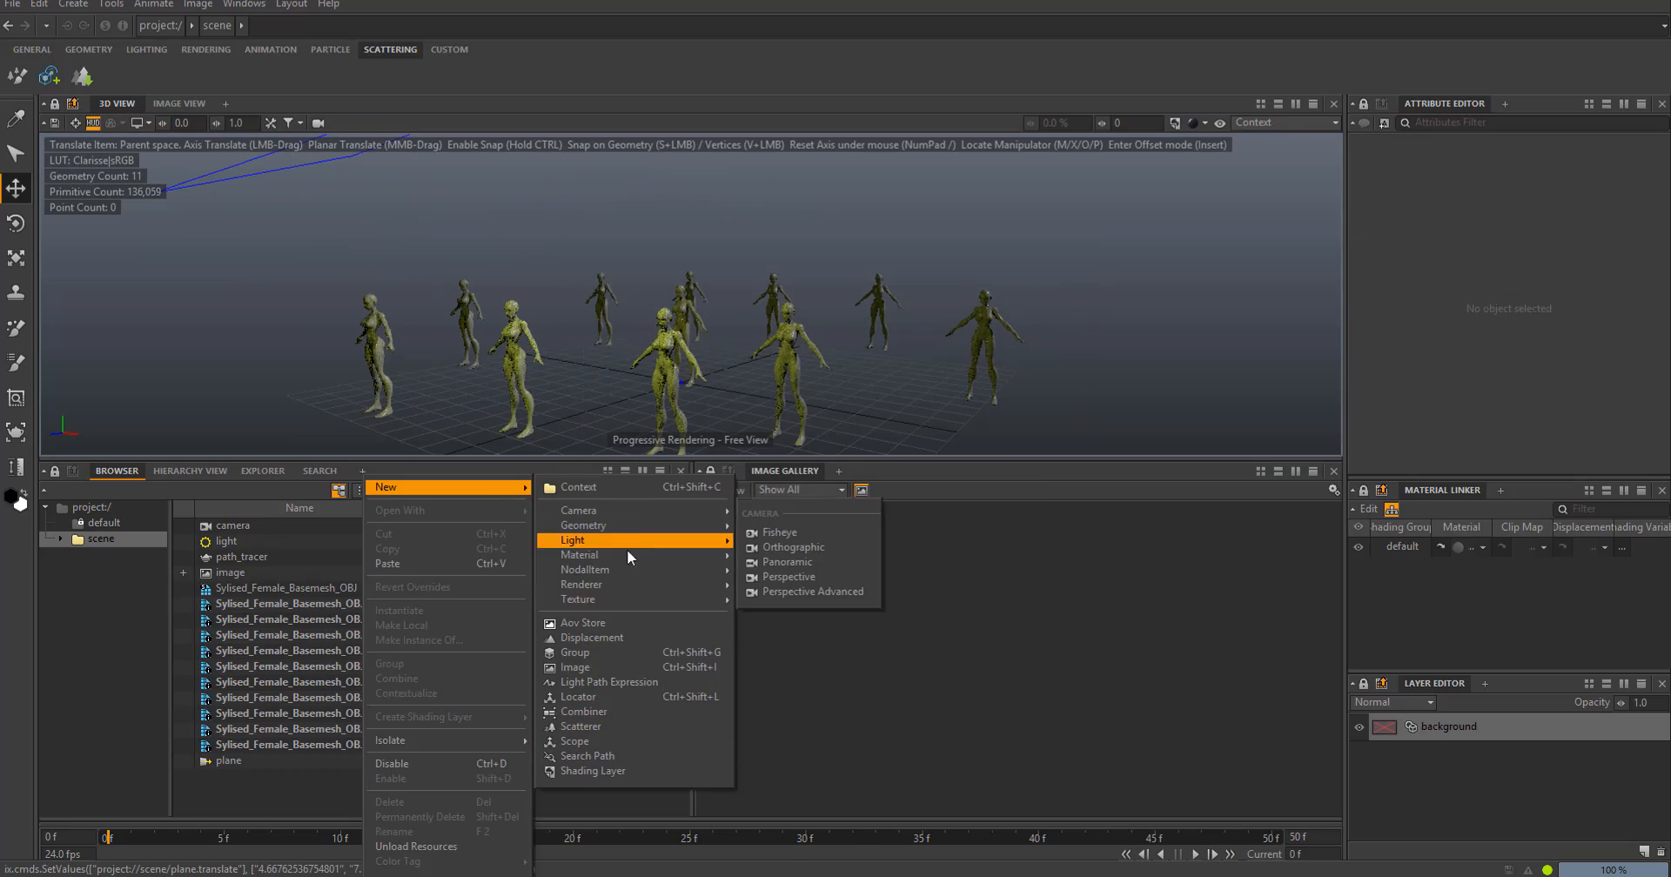
pyautogui.moveTo(626, 526)
pyautogui.click(800, 715)
pyautogui.keyDown('alt'); pyautogui.moveTo(651, 261); pyautogui.dragTo(651, 324); pyautogui.keyUp('alt')
pyautogui.press('r')
pyautogui.moveTo(677, 312); pyautogui.dragTo(1141, 377)
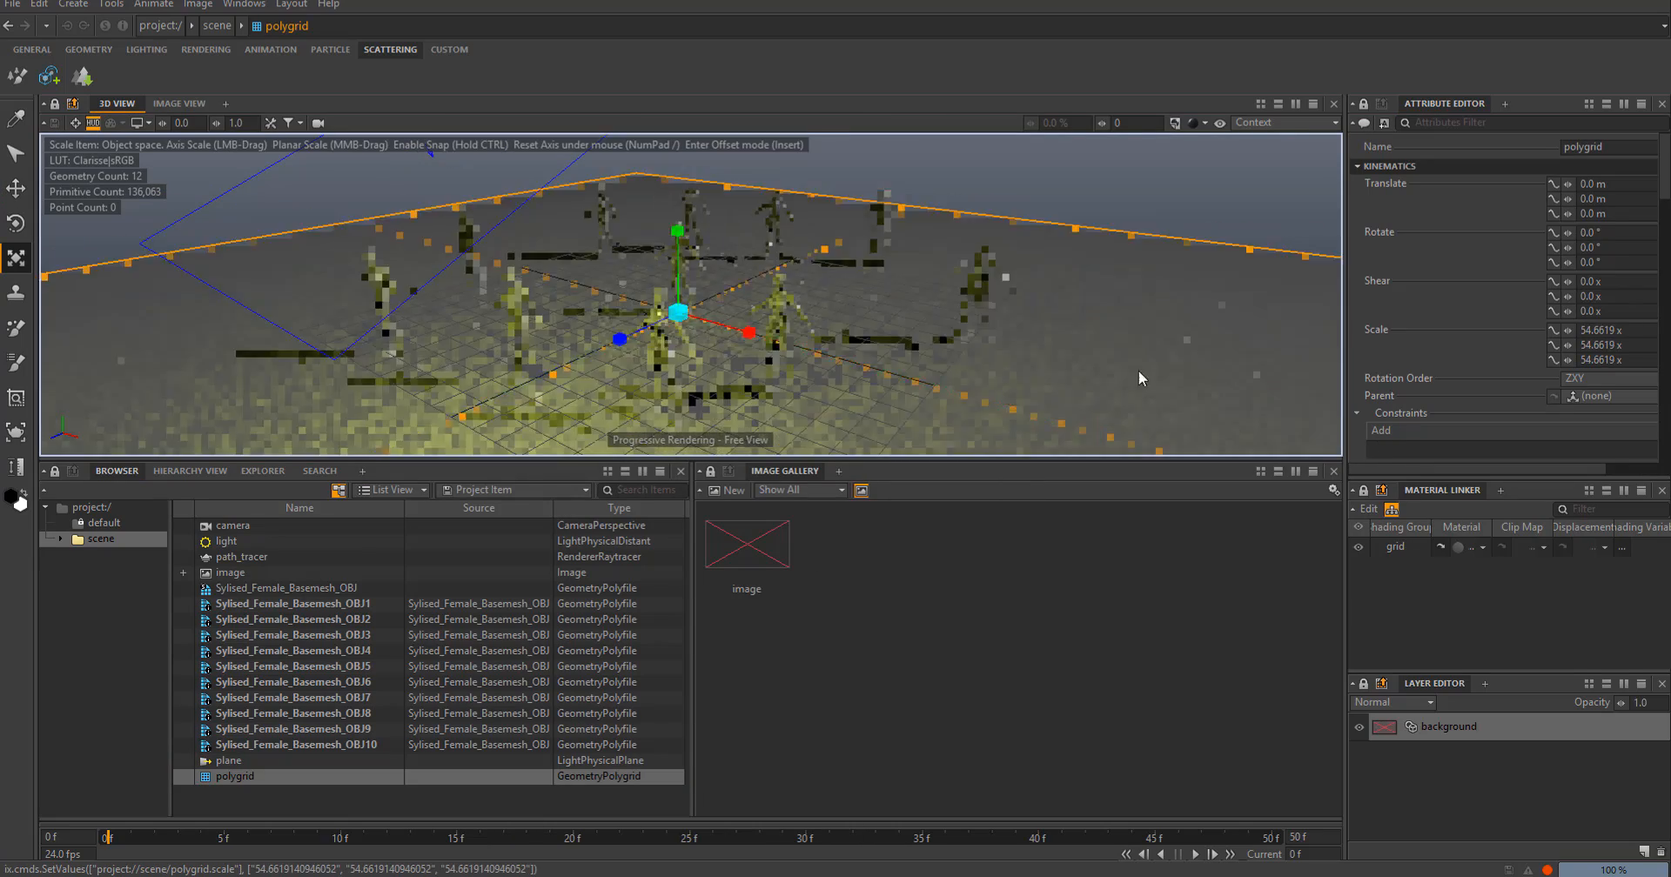
pyautogui.scroll(3, 905, 296)
pyautogui.keyDown('alt'); pyautogui.moveTo(922, 365); pyautogui.dragTo(818, 287); pyautogui.keyUp('alt')
pyautogui.click(939, 200)
# - Enlarge the 3D view and look through the camera, framing a close-up of one figure's head and shoulders
pyautogui.moveTo(775, 459); pyautogui.dragTo(776, 711)
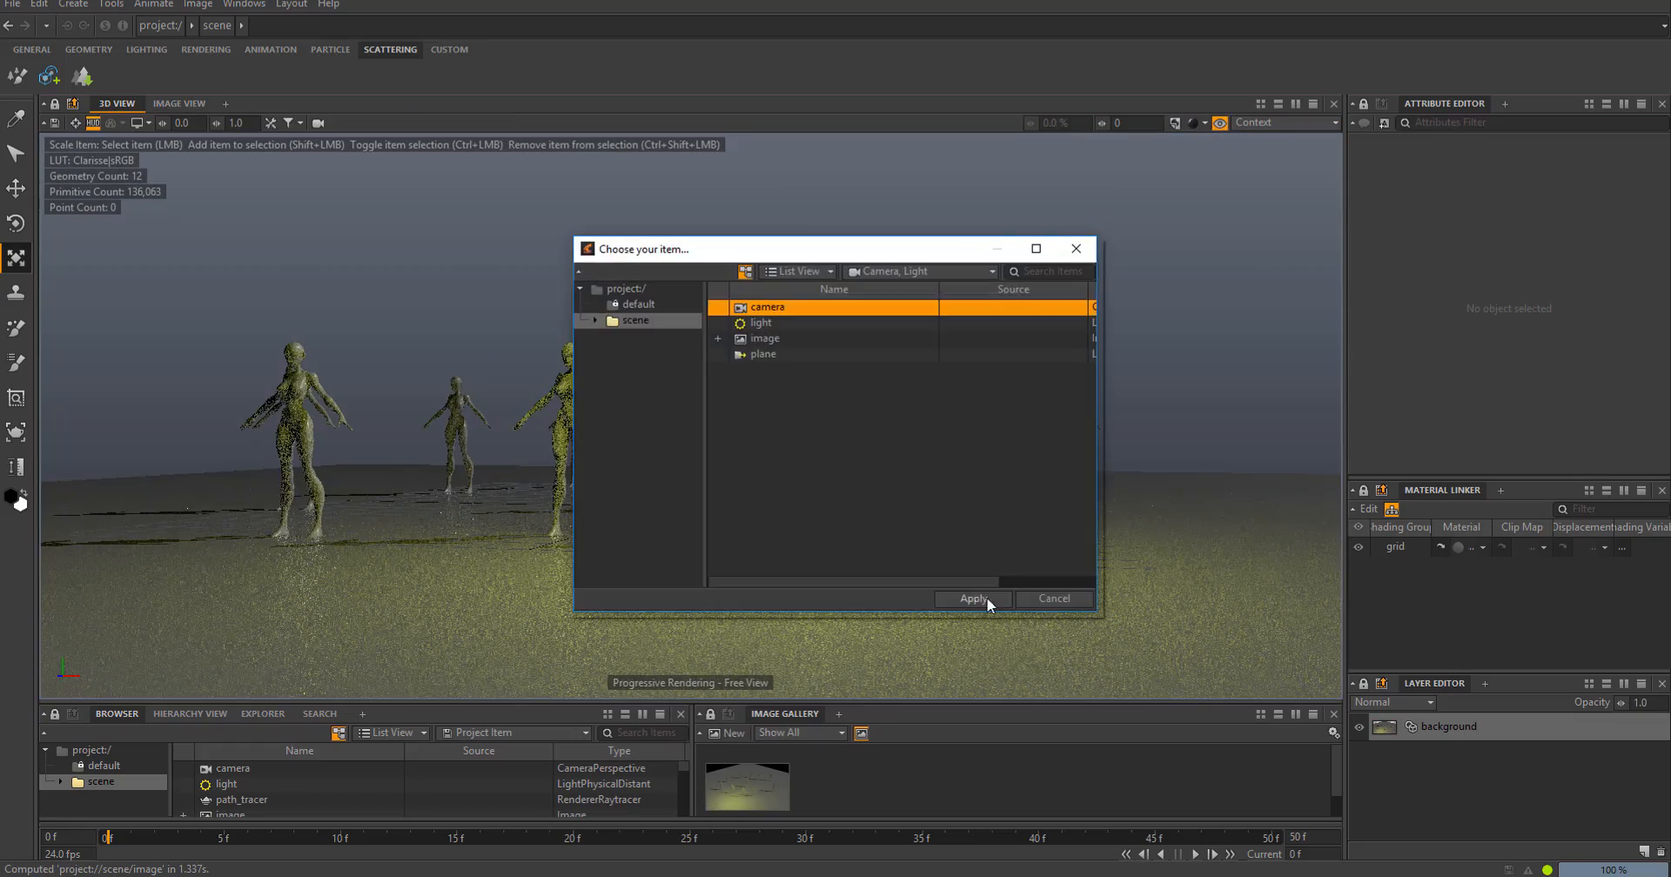
pyautogui.click(972, 599)
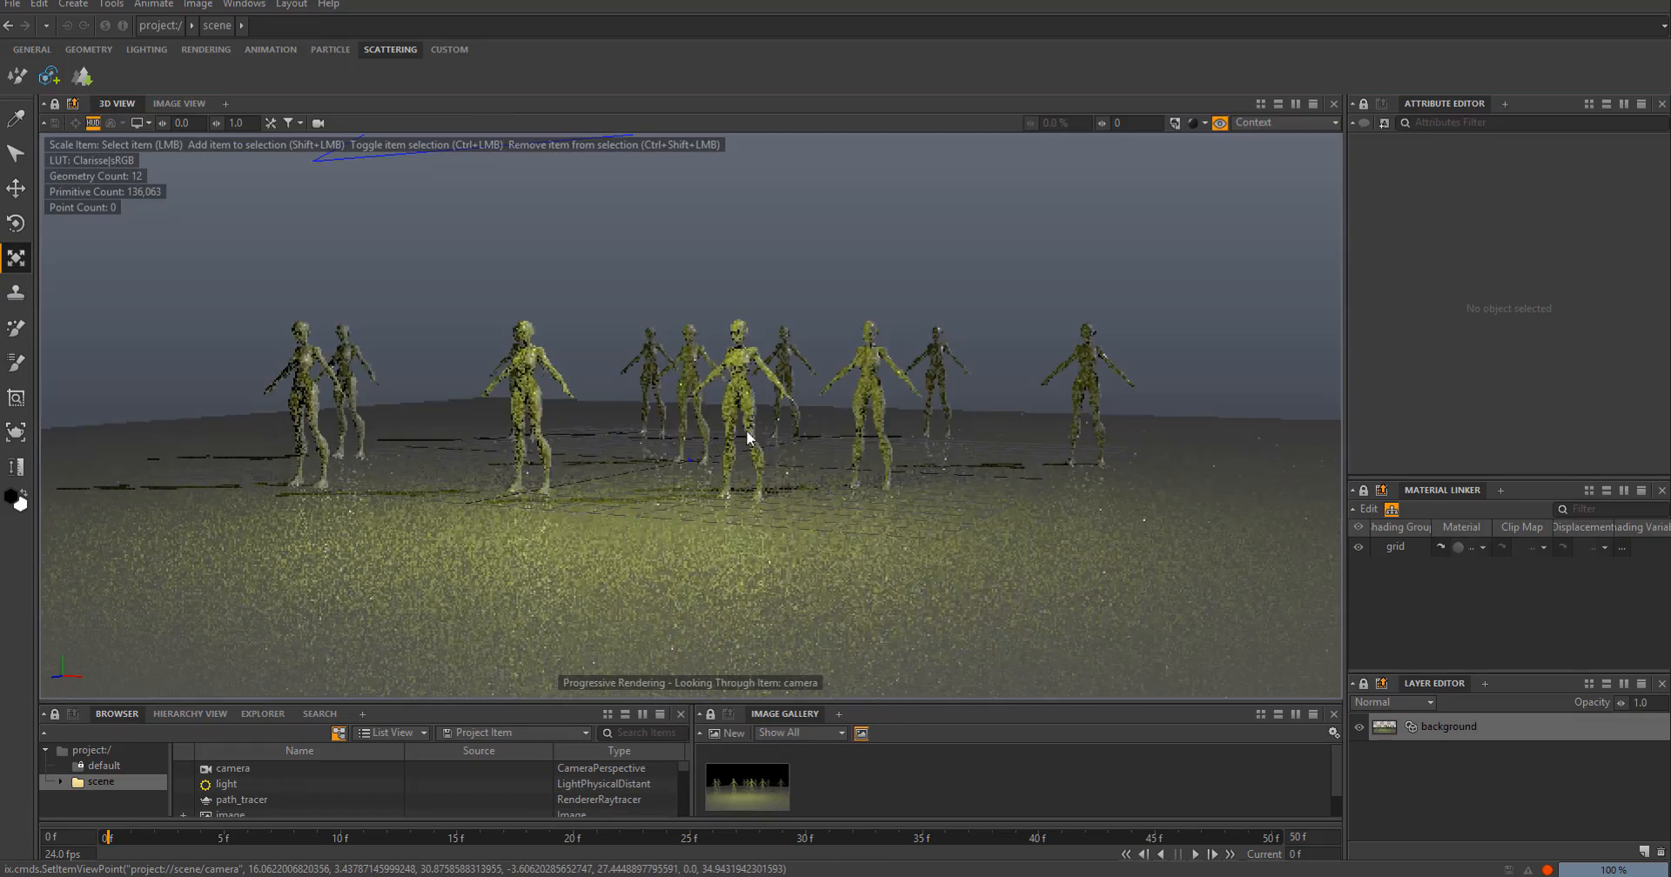
pyautogui.scroll(5, 736, 307)
pyautogui.keyDown('alt'); pyautogui.moveTo(736, 307); pyautogui.dragTo(740, 272); pyautogui.keyUp('alt')
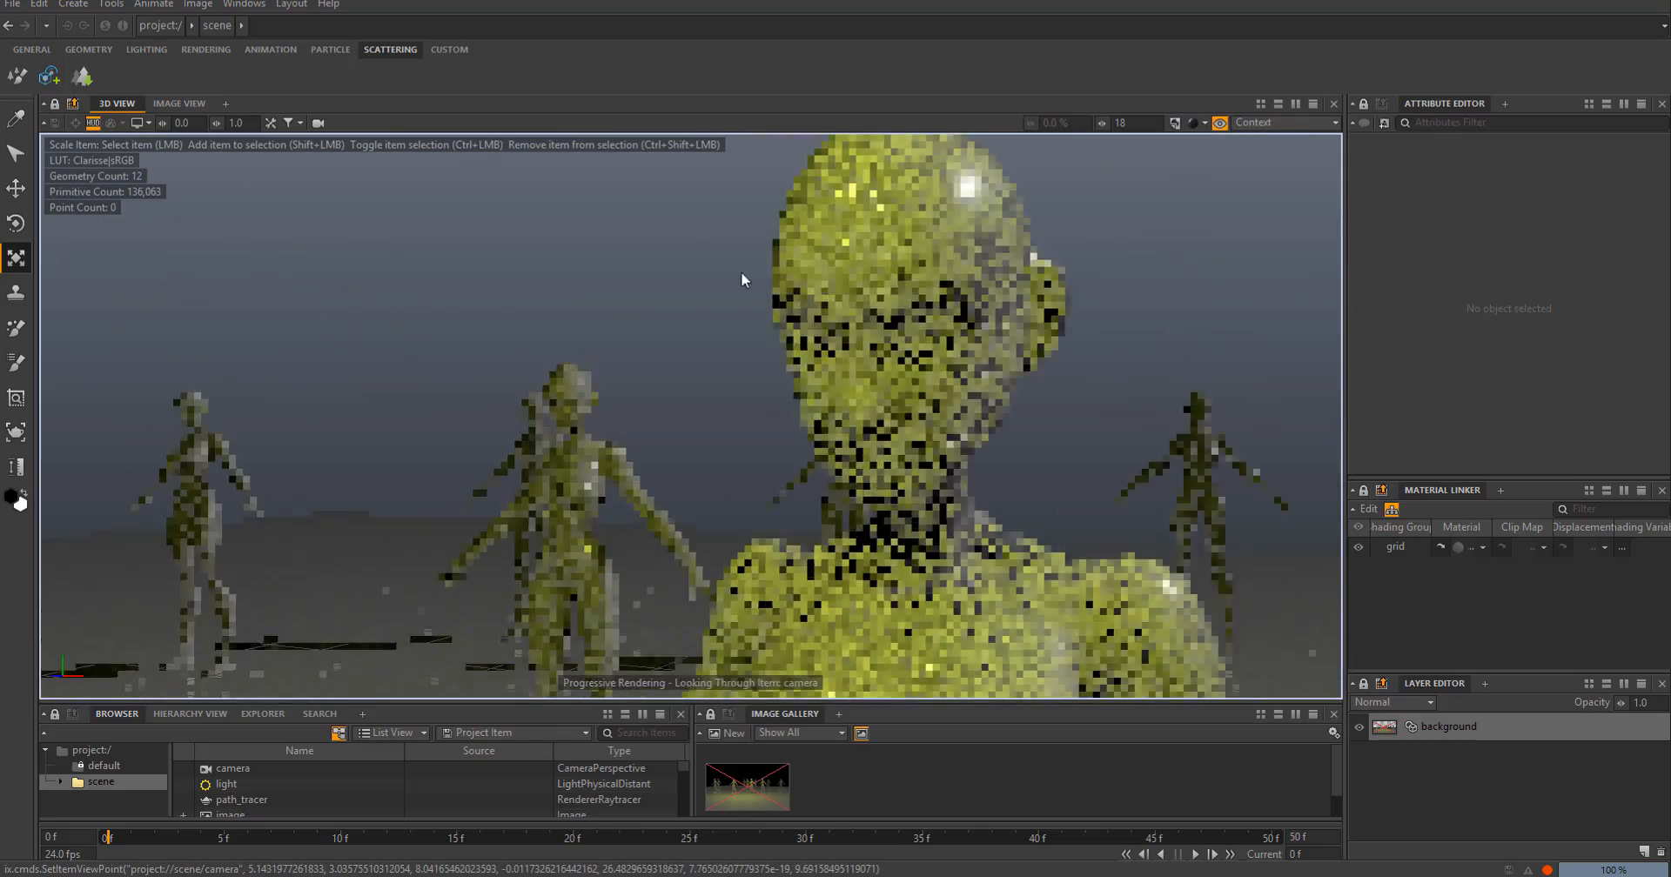
pyautogui.scroll(-2, 740, 272)
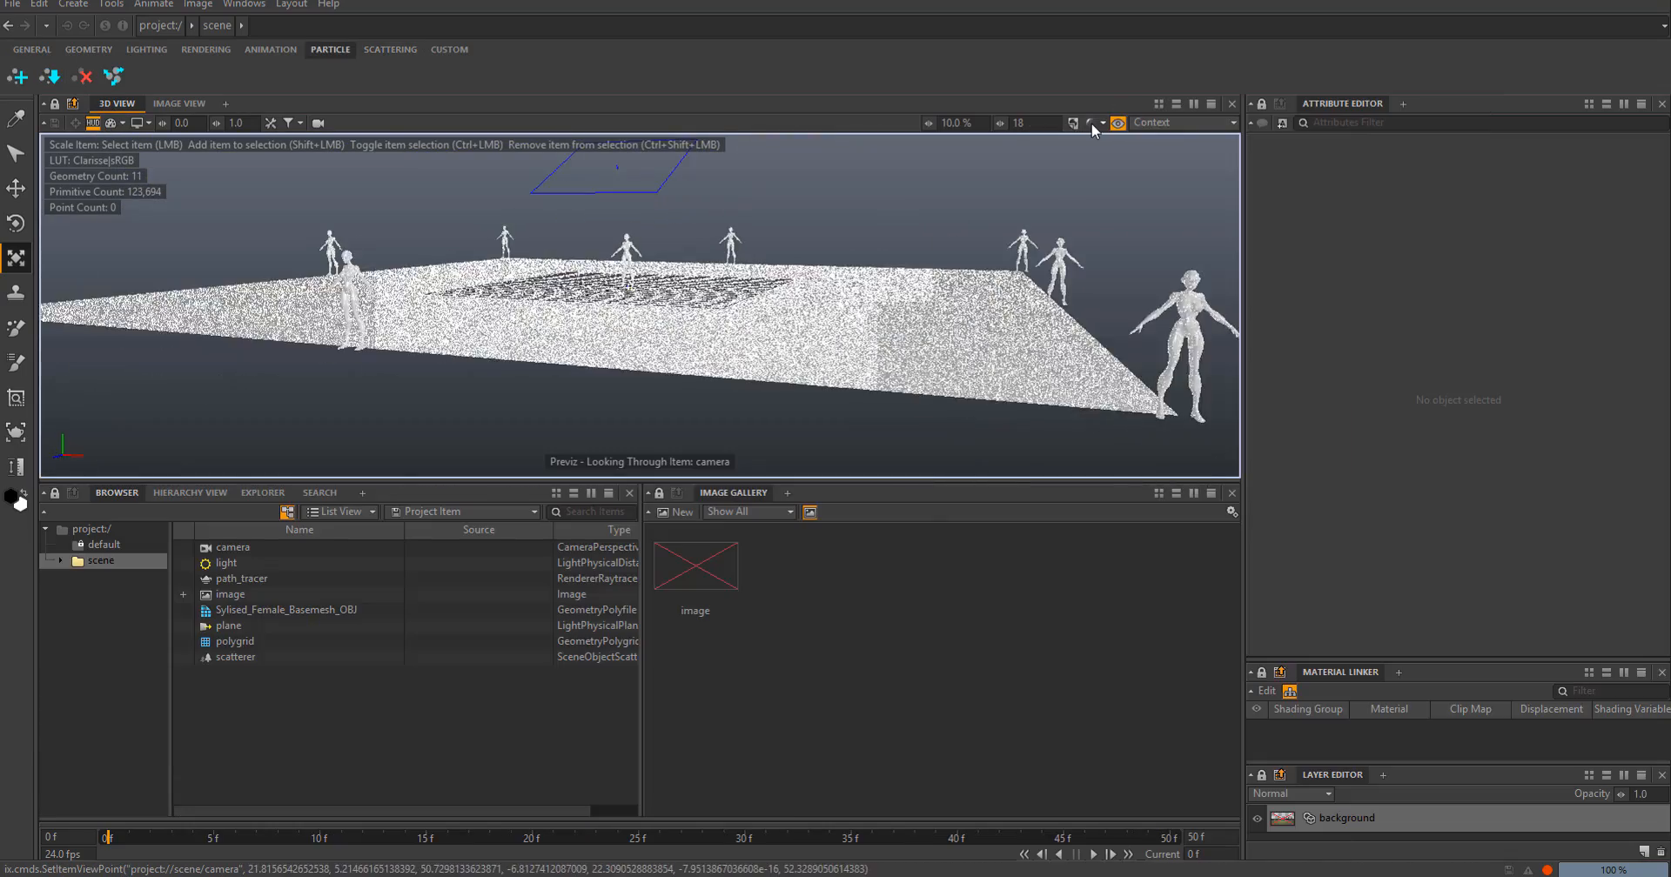
# - Display the scene in Simple Shading (Flat) and adjust the second span count of the polygrid
pyautogui.click(1098, 123)
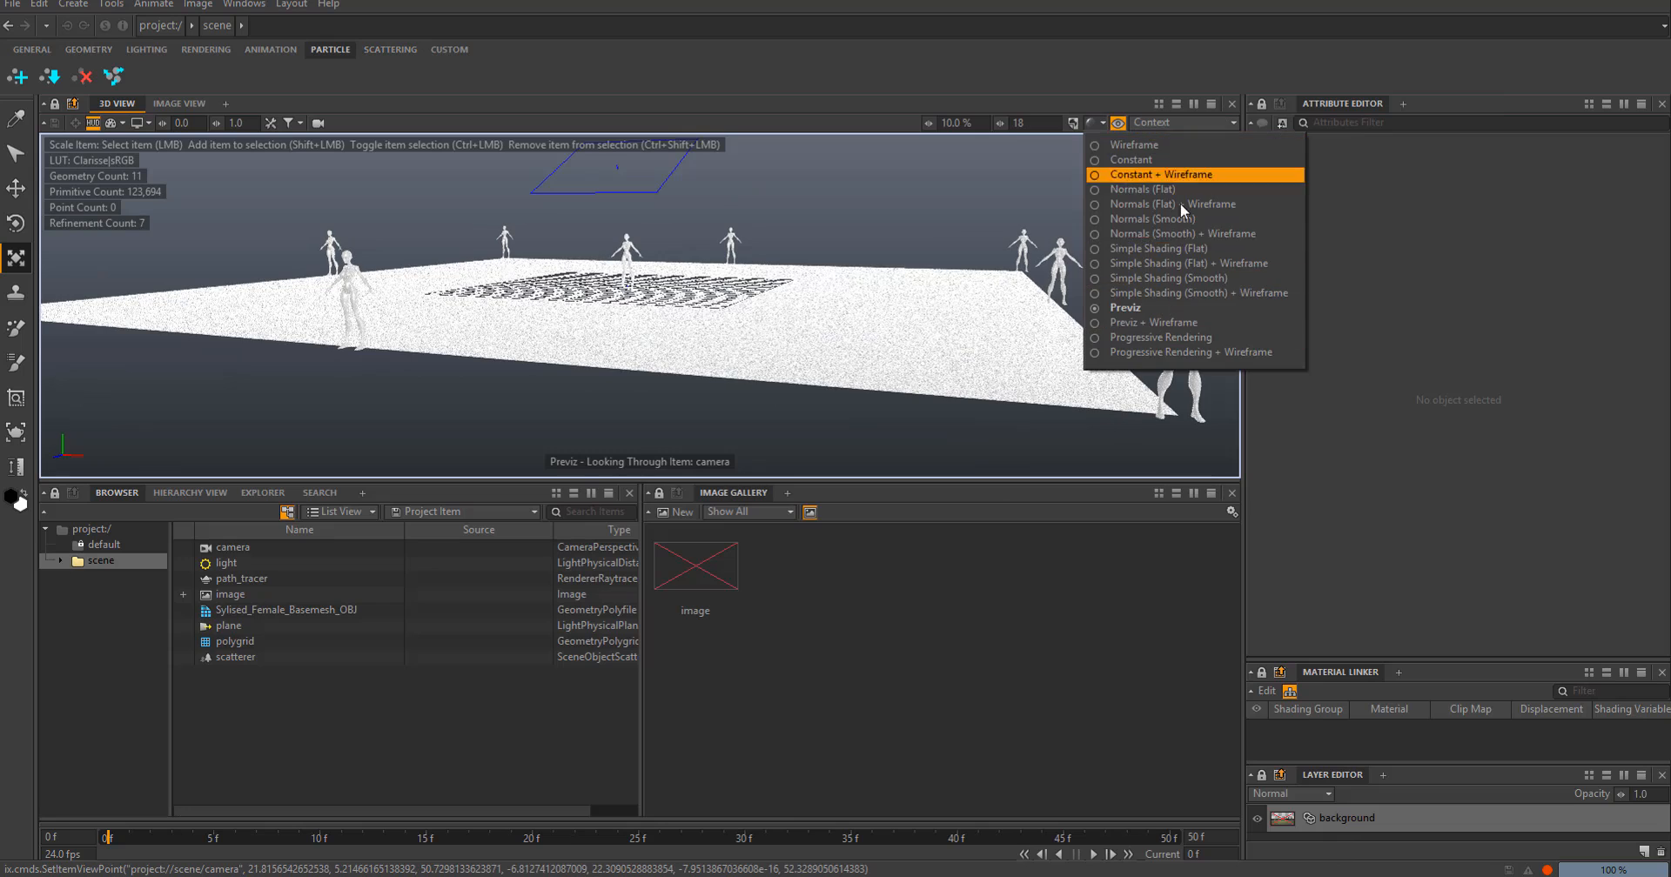
pyautogui.click(1158, 174)
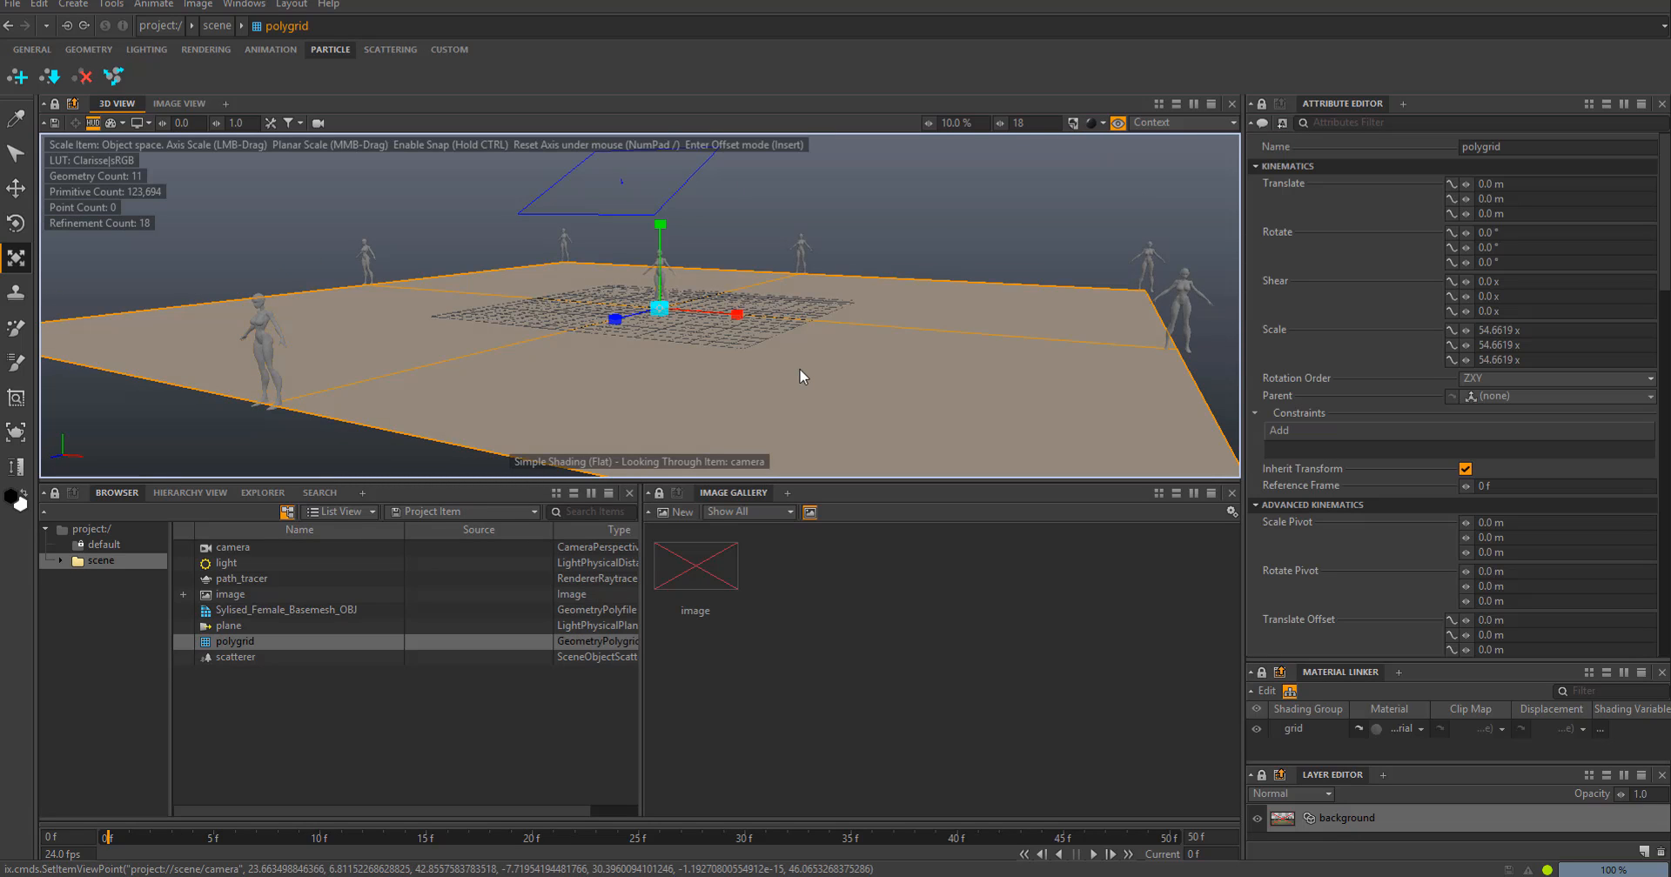
pyautogui.scroll(-15, 1395, 521)
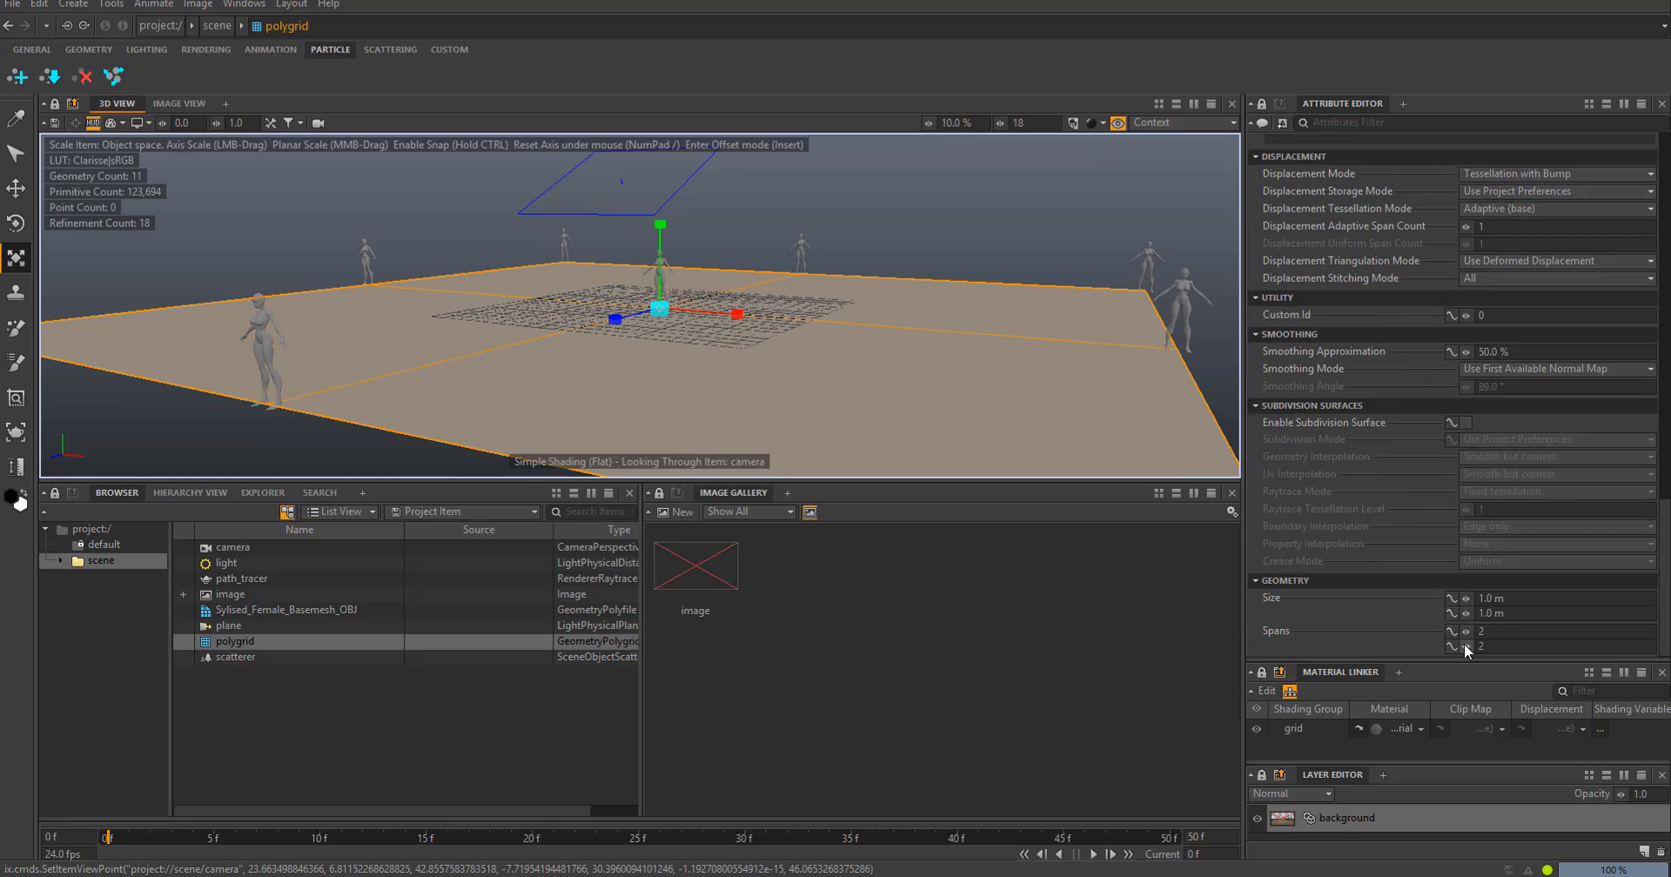
pyautogui.moveTo(1466, 647); pyautogui.dragTo(1484, 646)
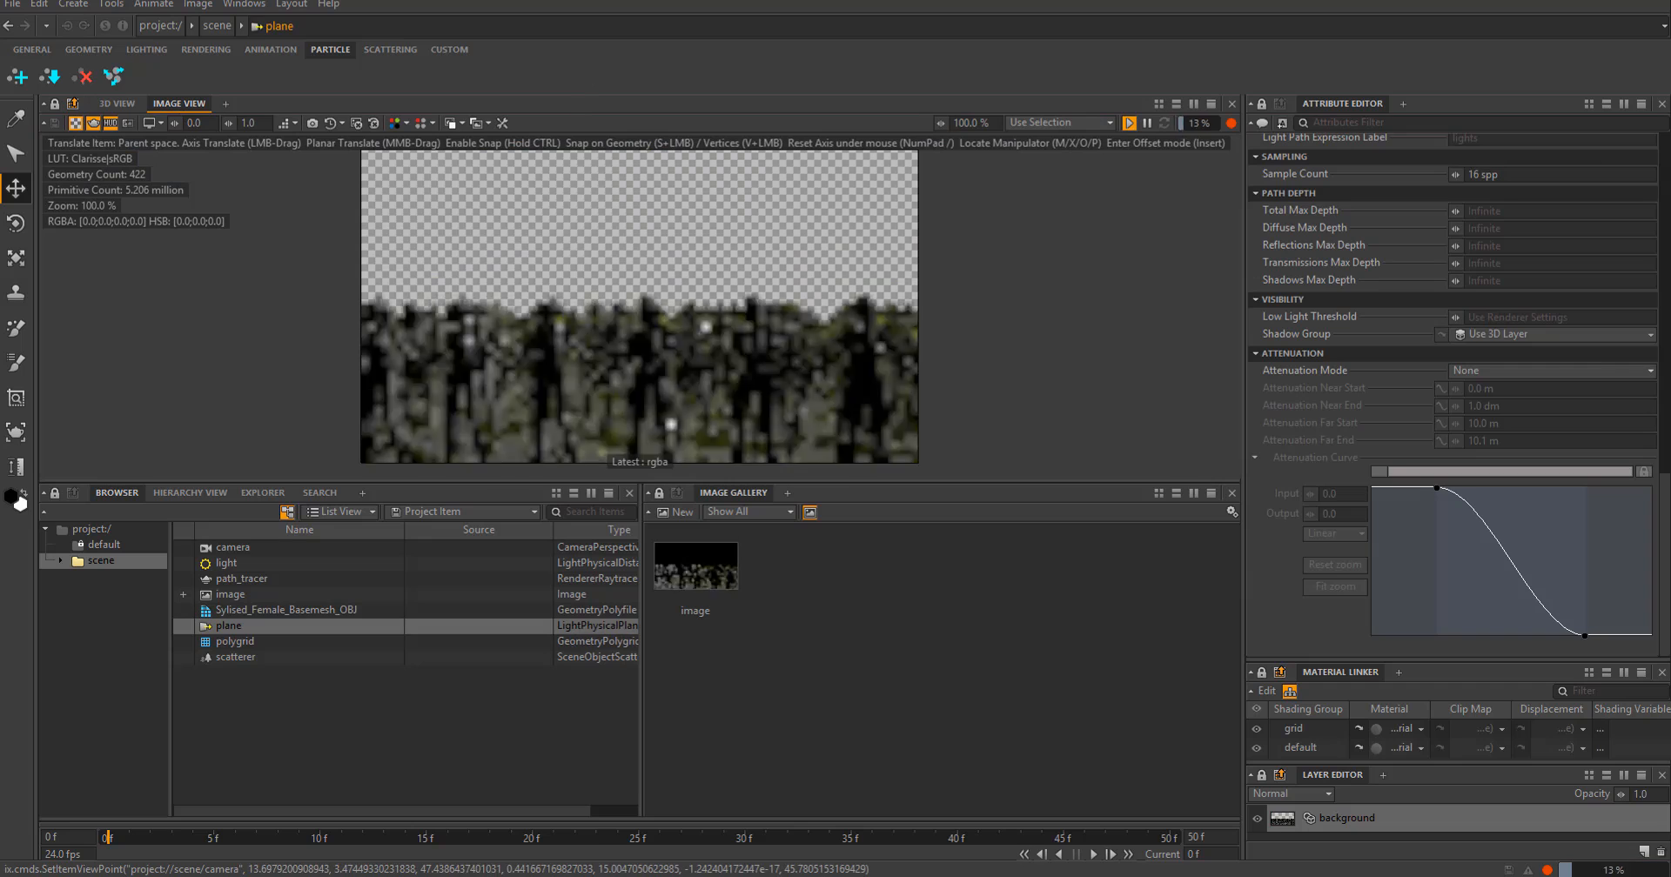
# - Create a physical Standard material in the scene and open it in the Material Editor
pyautogui.click(235, 657)
pyautogui.keyDown('alt'); pyautogui.moveTo(661, 348); pyautogui.dragTo(797, 358); pyautogui.keyUp('alt')
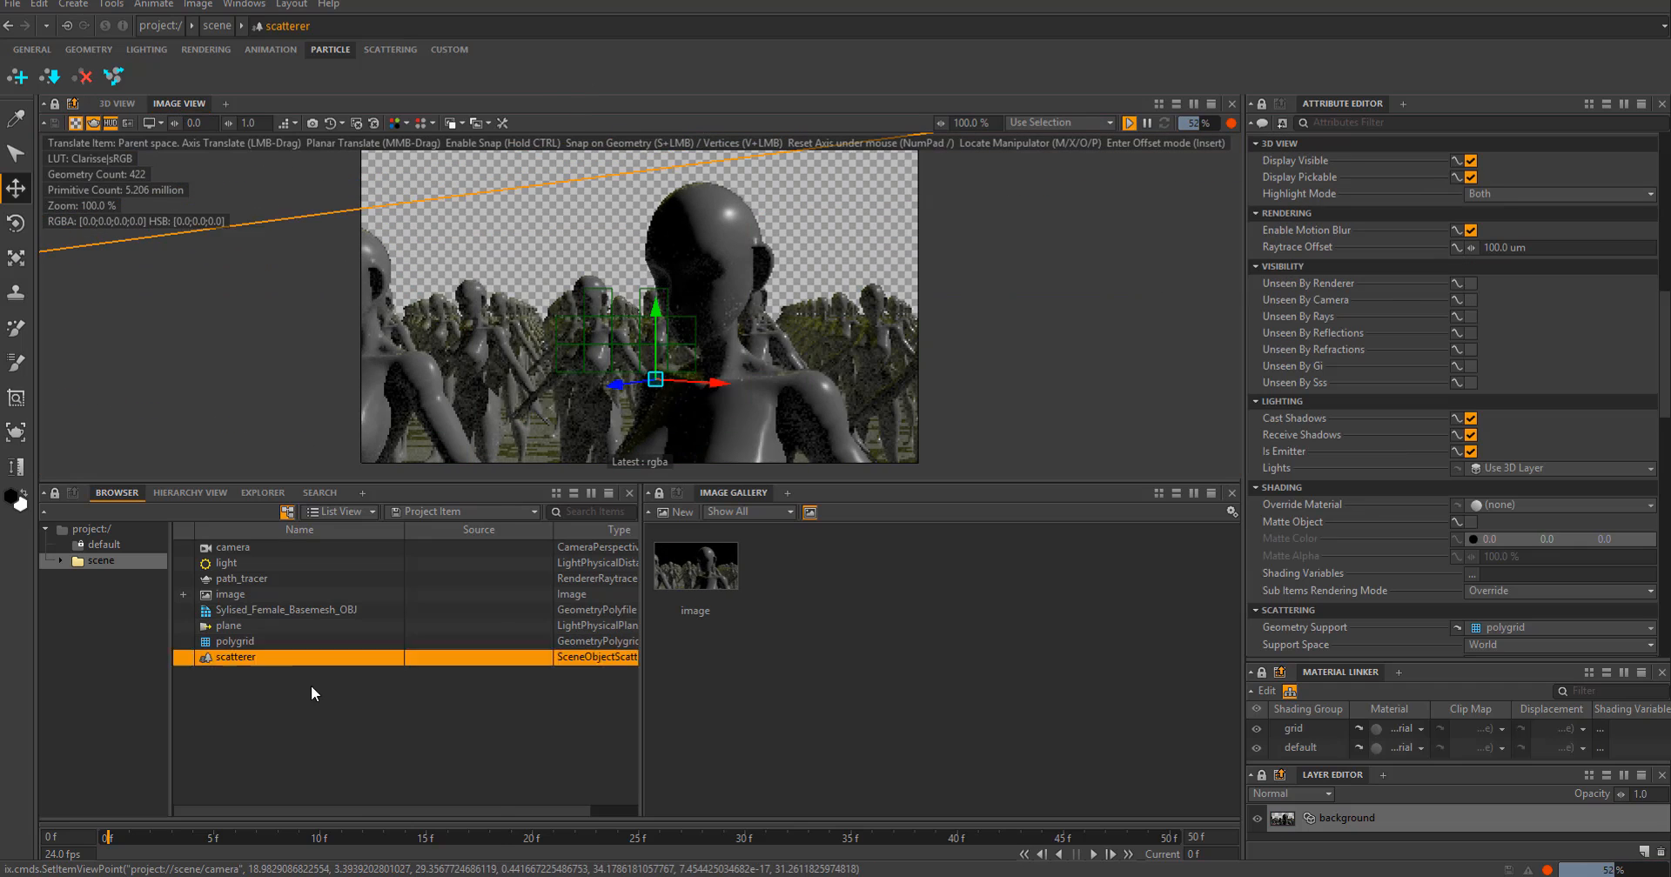
pyautogui.rightClick(327, 701)
pyautogui.moveTo(409, 487)
pyautogui.moveTo(575, 556)
pyautogui.moveTo(748, 592)
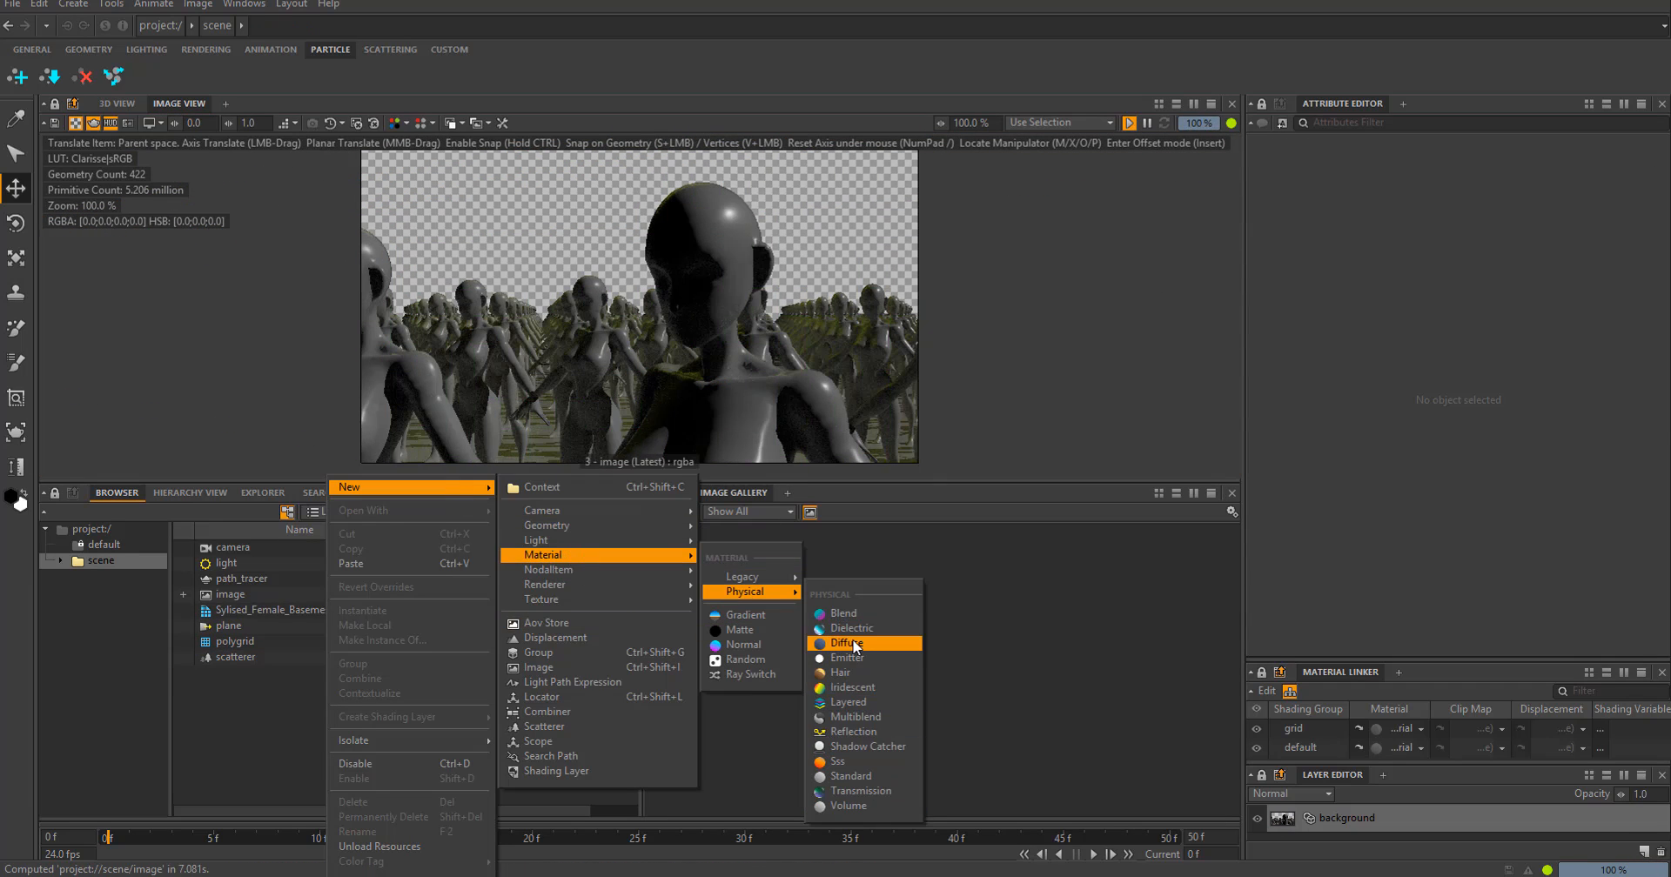
pyautogui.click(851, 776)
pyautogui.rightClick(319, 674)
pyautogui.click(557, 526)
pyautogui.scroll(4, 850, 660)
pyautogui.moveTo(862, 394); pyautogui.dragTo(779, 395)
# - Assign the standard material as the override material of Sylised_Female_Basemesh_OBJ
pyautogui.click(287, 610)
pyautogui.scroll(-5, 1305, 484)
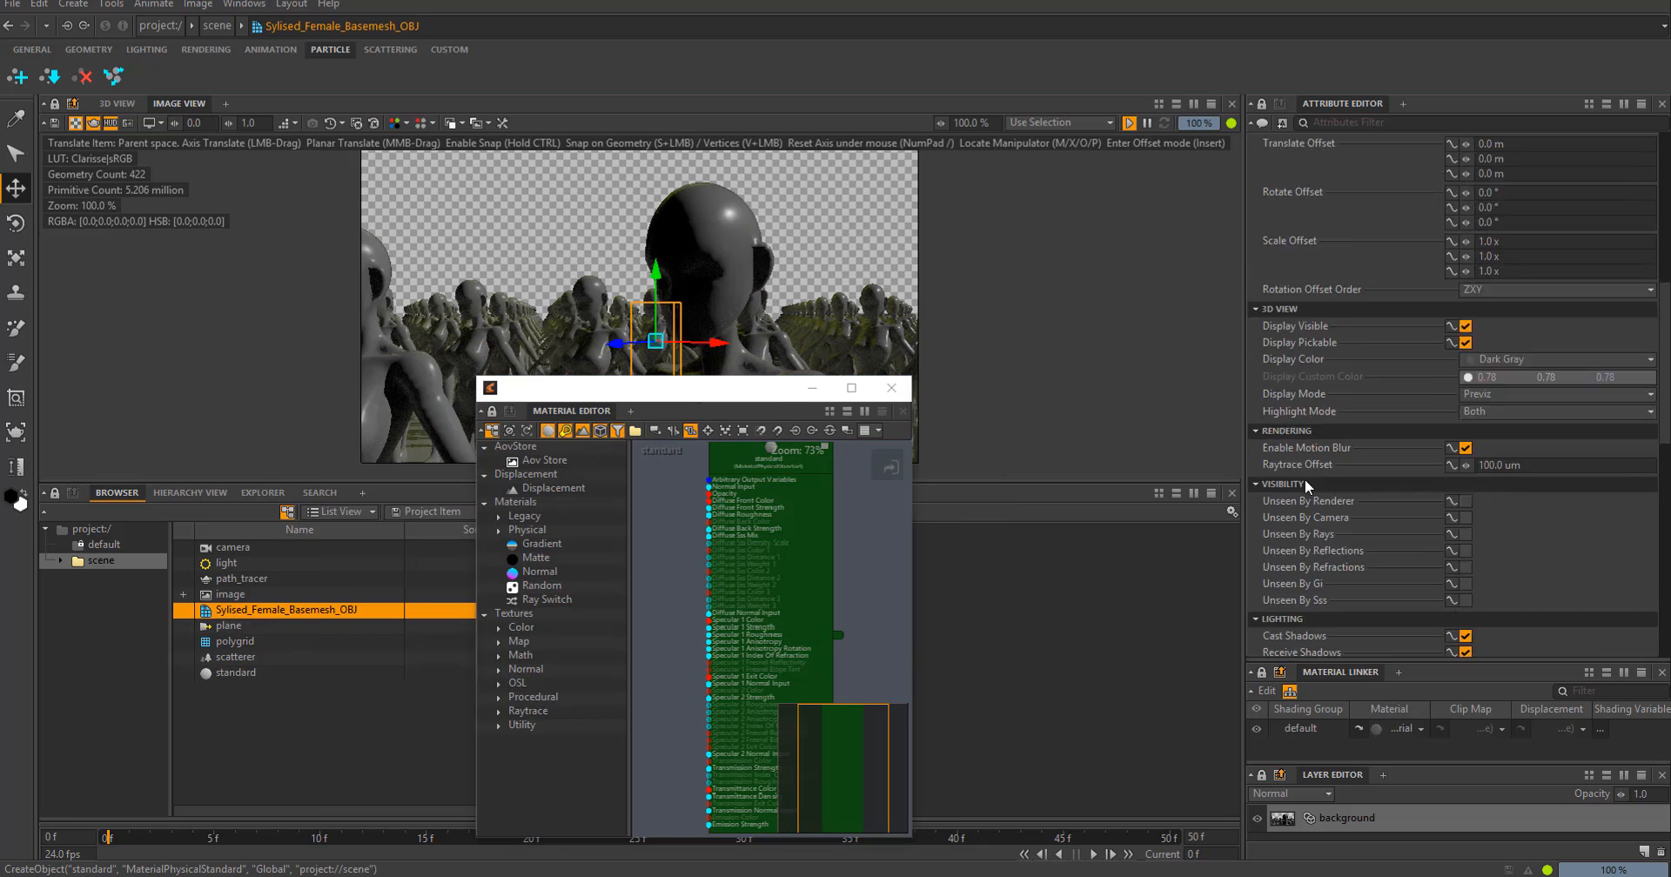
pyautogui.scroll(-5, 1413, 403)
pyautogui.click(1481, 352)
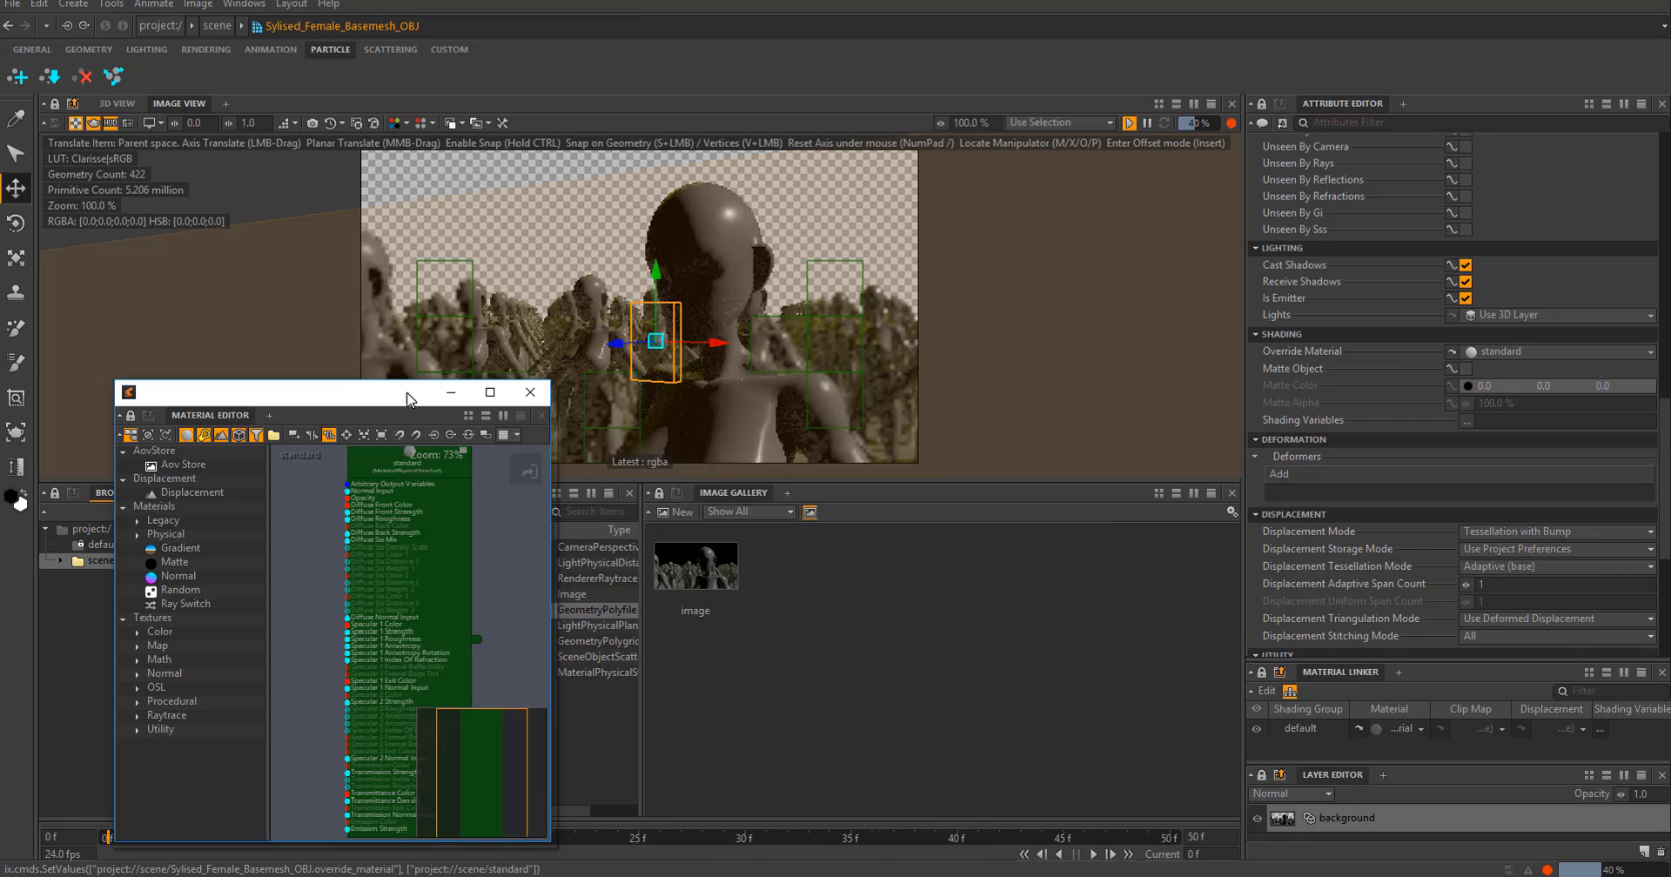
# - Set the standard material's diffuse front color to 0.788, 0.523, 0.145 and its Specular 1 strength to 0%
pyautogui.scroll(-5, 1462, 424)
pyautogui.scroll(5, 1289, 468)
pyautogui.scroll(-4, 1289, 469)
pyautogui.click(1534, 303)
pyautogui.moveTo(827, 288); pyautogui.dragTo(1236, 363)
pyautogui.moveTo(1079, 461); pyautogui.dragTo(1016, 411)
pyautogui.moveTo(1255, 502); pyautogui.dragTo(1254, 439)
pyautogui.moveTo(1016, 410)
pyautogui.mouseDown()
pyautogui.moveTo(1033, 451)
pyautogui.moveTo(1025, 433)
pyautogui.mouseUp()
pyautogui.click(1448, 398)
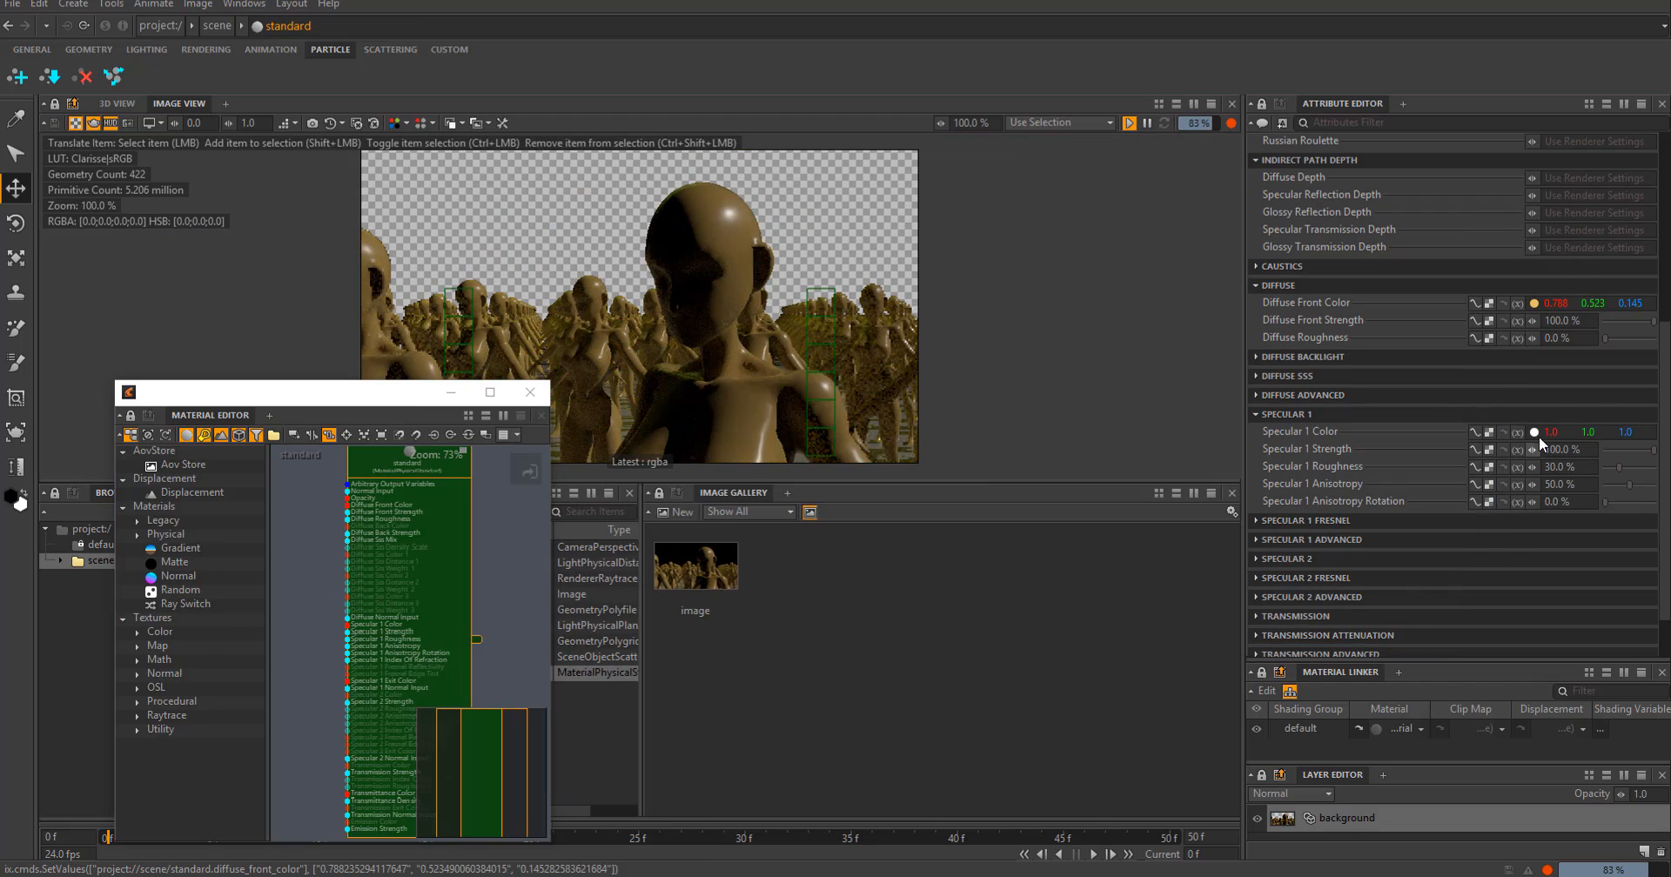
pyautogui.moveTo(287, 392); pyautogui.dragTo(837, 399)
# - Enable Subdivision Surface on the female base mesh in the 3D view and raise its raytrace tessellation level
pyautogui.click(117, 103)
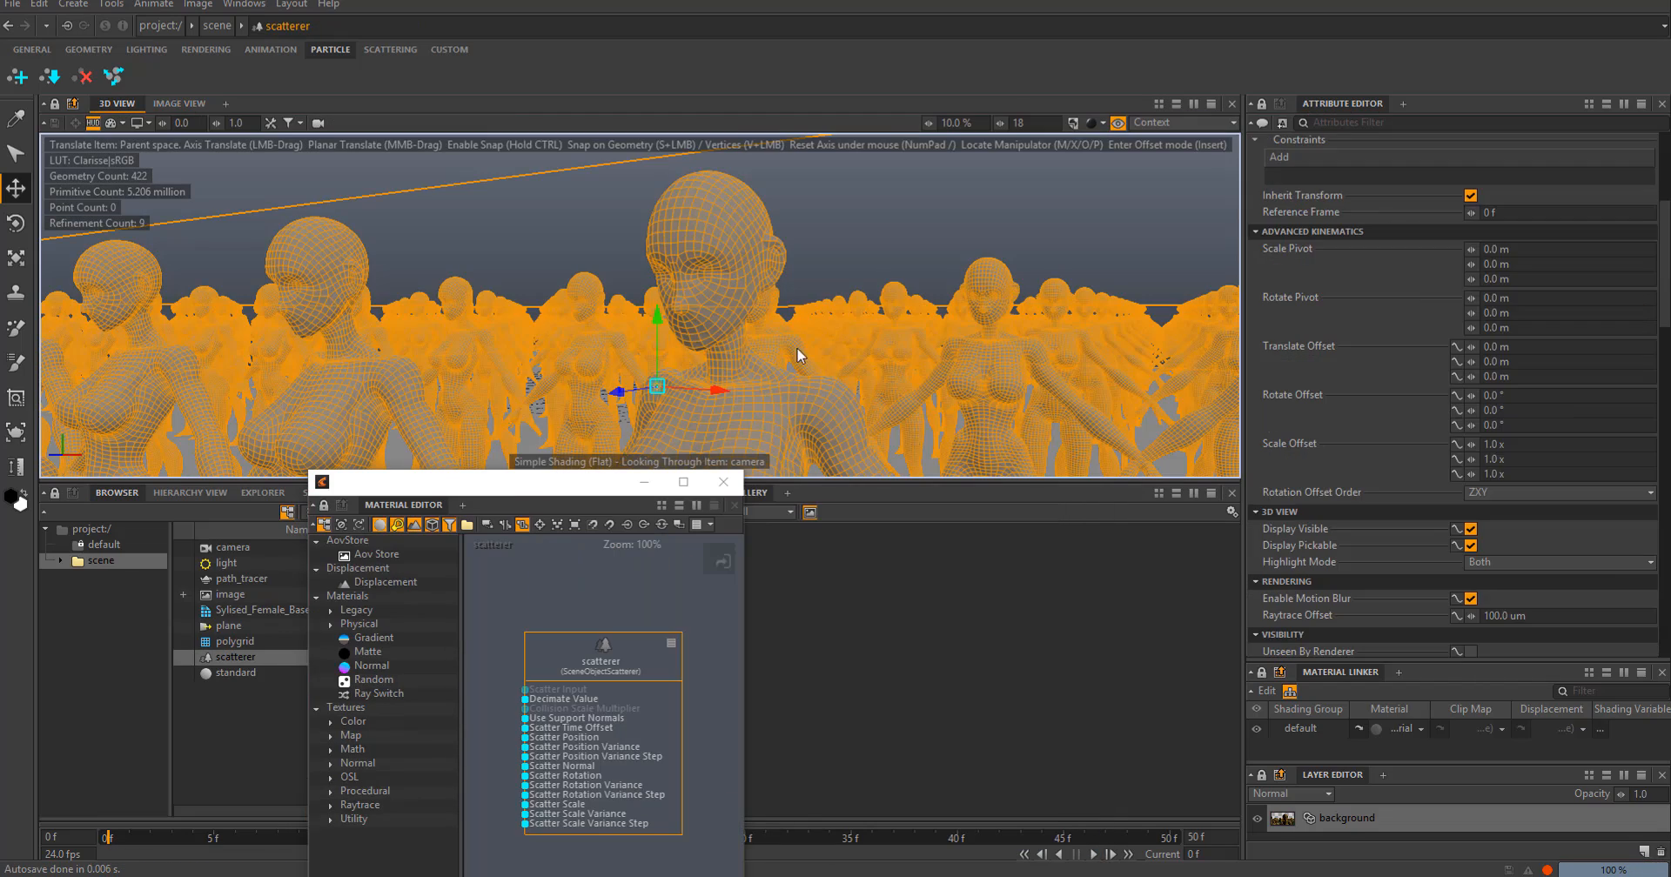
pyautogui.scroll(-6, 1458, 477)
pyautogui.click(260, 611)
pyautogui.keyDown('alt'); pyautogui.moveTo(644, 287); pyautogui.dragTo(662, 365); pyautogui.keyUp('alt')
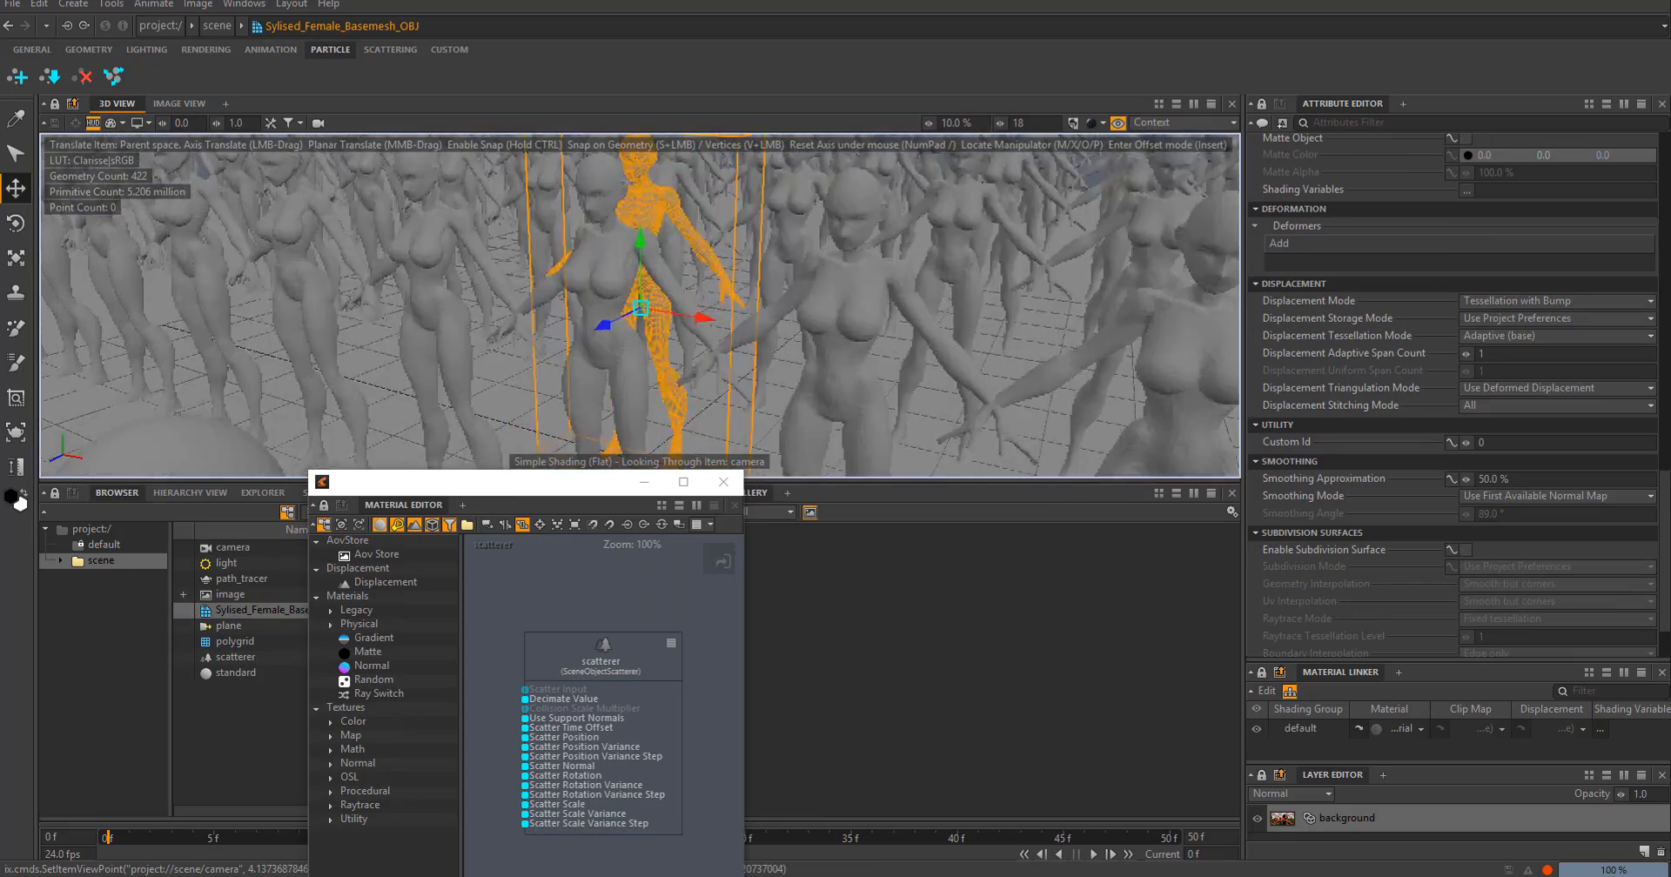
pyautogui.keyDown('alt'); pyautogui.moveTo(661, 365); pyautogui.dragTo(748, 366, button='right'); pyautogui.keyUp('alt')
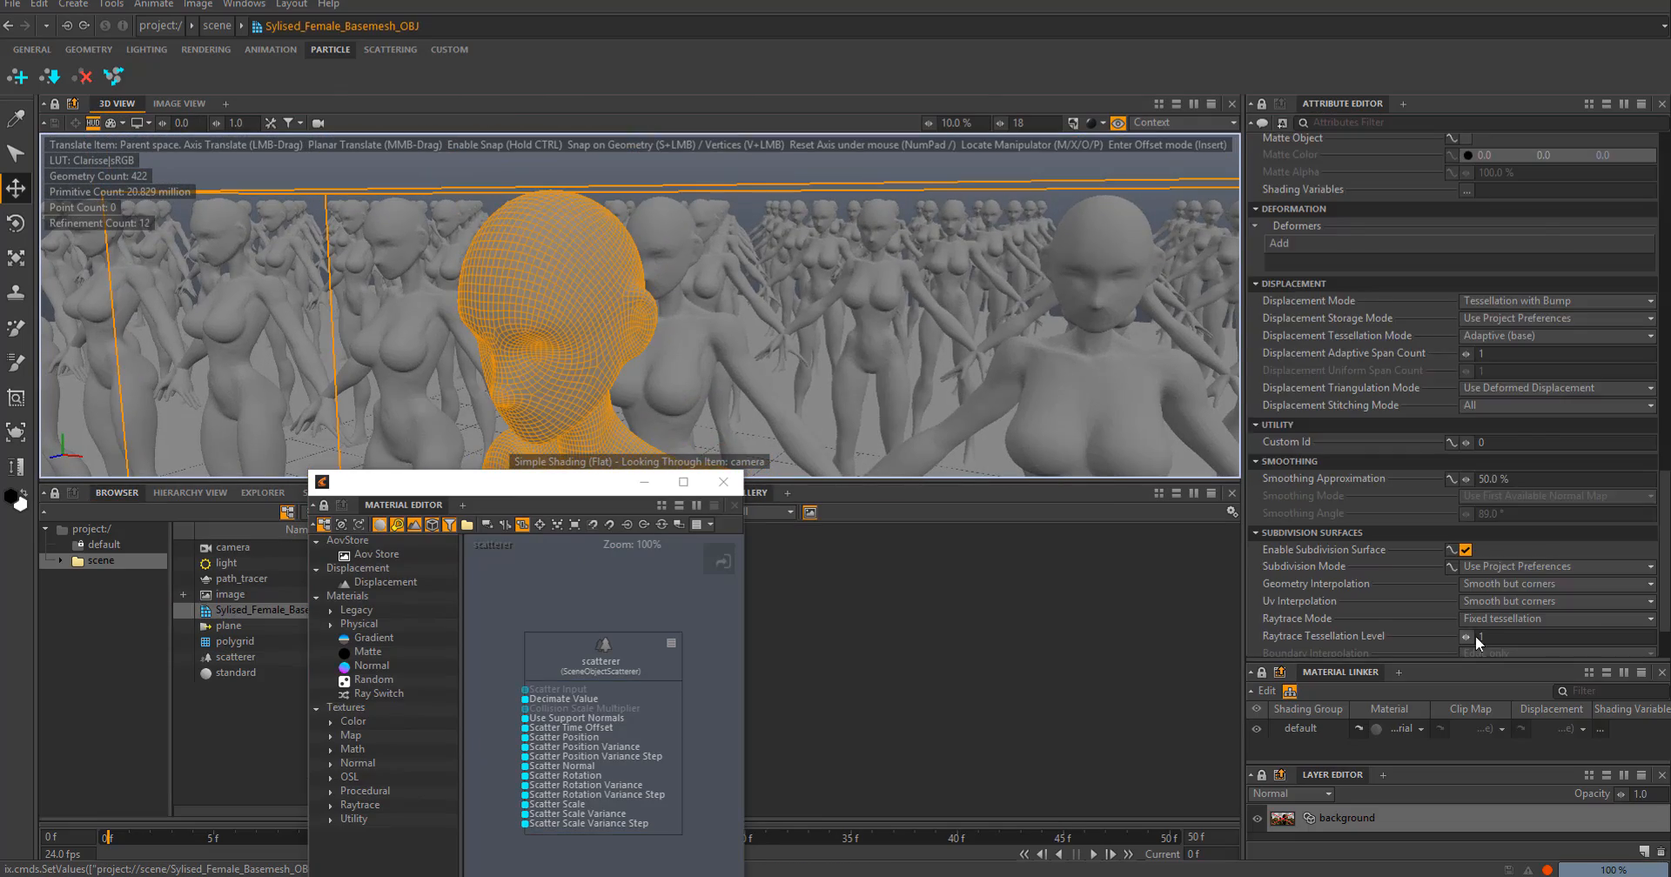
pyautogui.scroll(-3, 1475, 635)
pyautogui.click(1547, 489)
pyautogui.moveTo(1466, 559); pyautogui.dragTo(1487, 559)
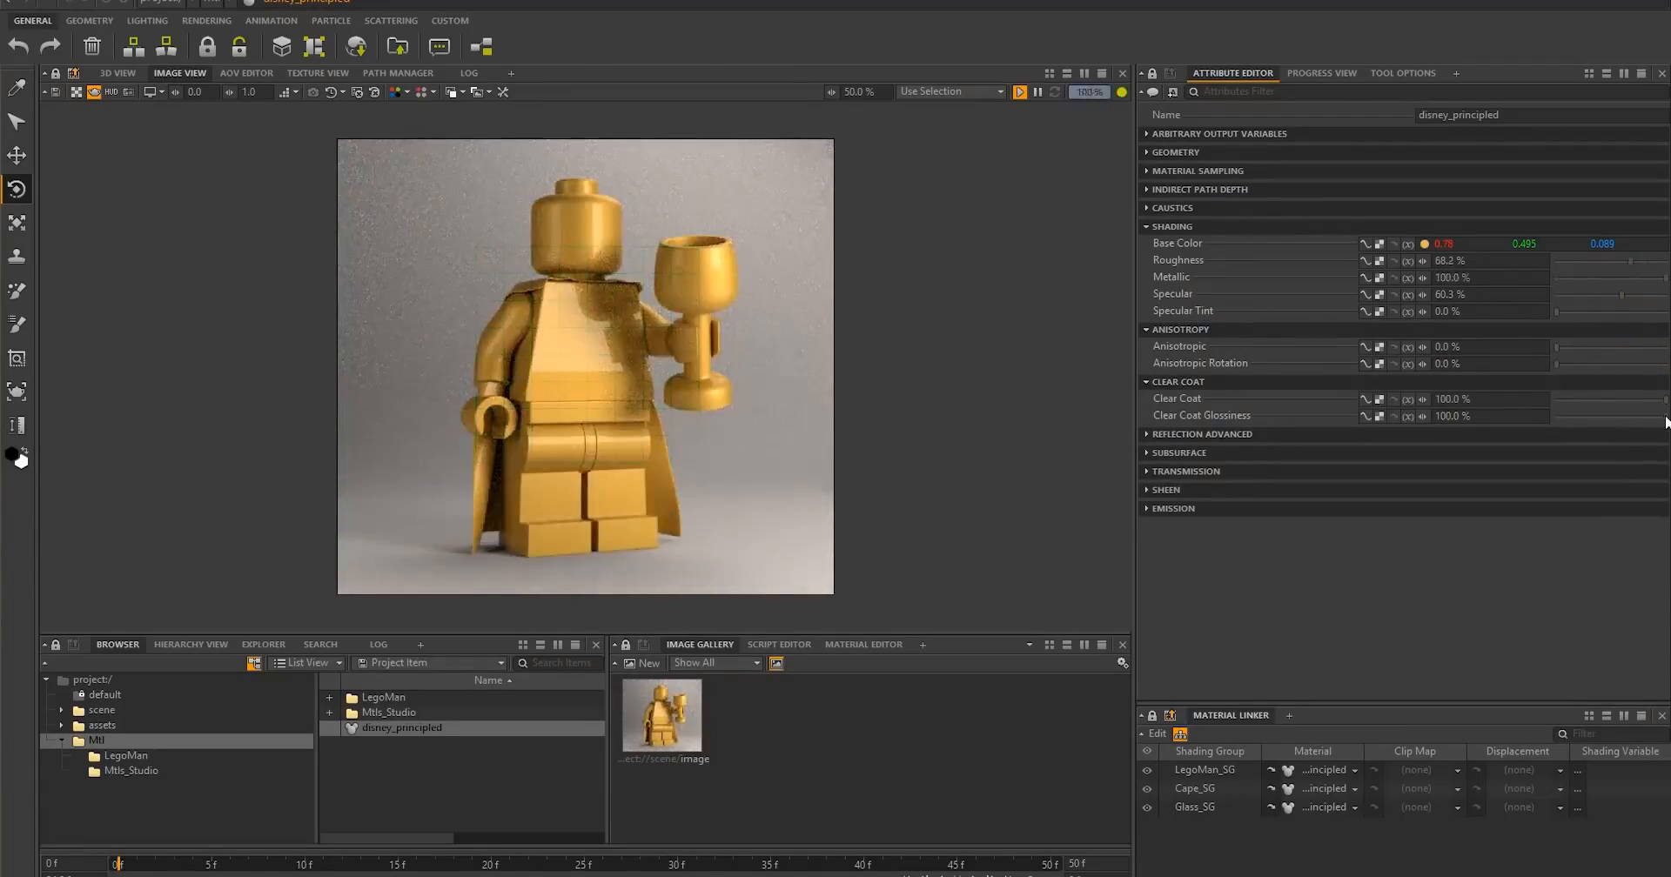
# - Give disney_principled a pink reflection exit color and 69% subsurface with red subsurface color, 1 cm radius and group Shared_SSS
pyautogui.click(1392, 434)
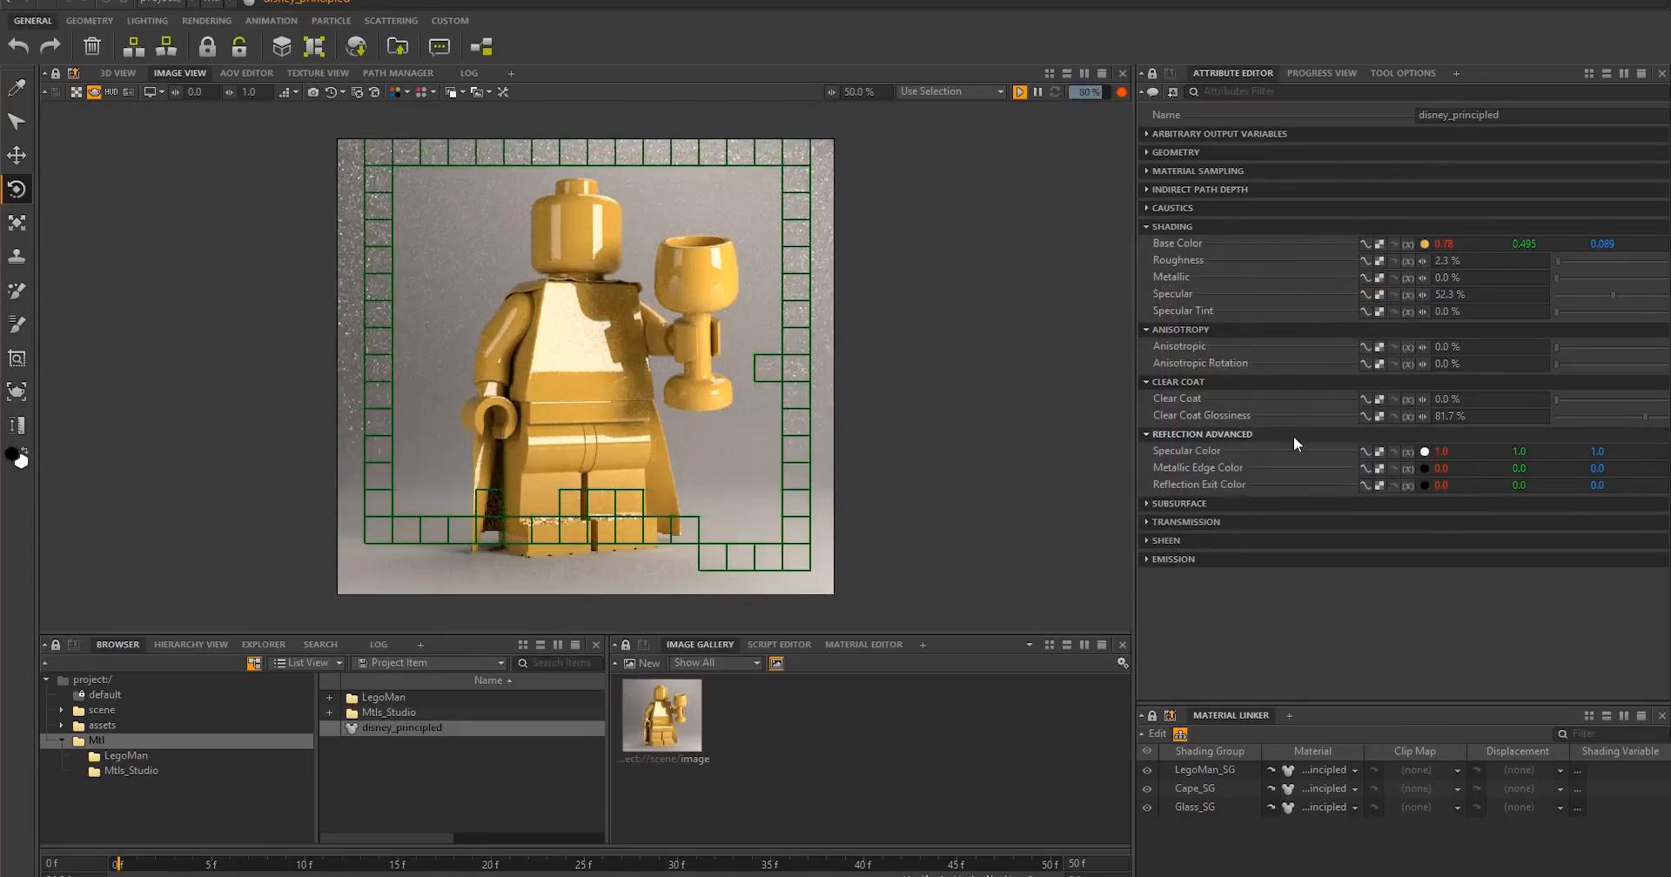
pyautogui.click(1256, 419)
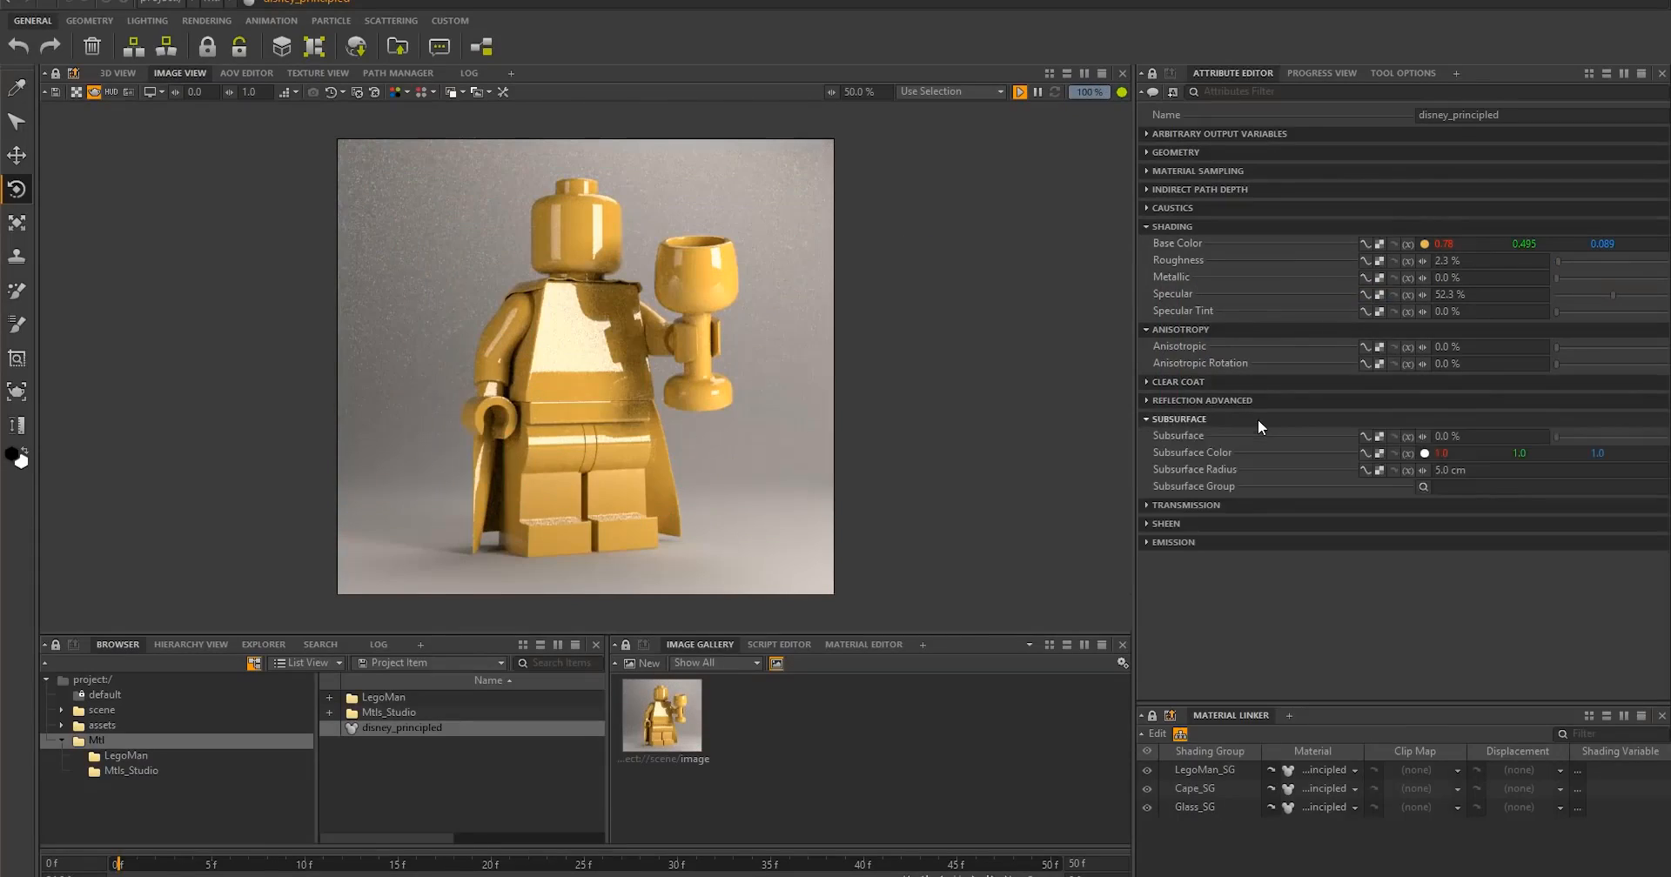
pyautogui.moveTo(1558, 436); pyautogui.dragTo(1631, 436)
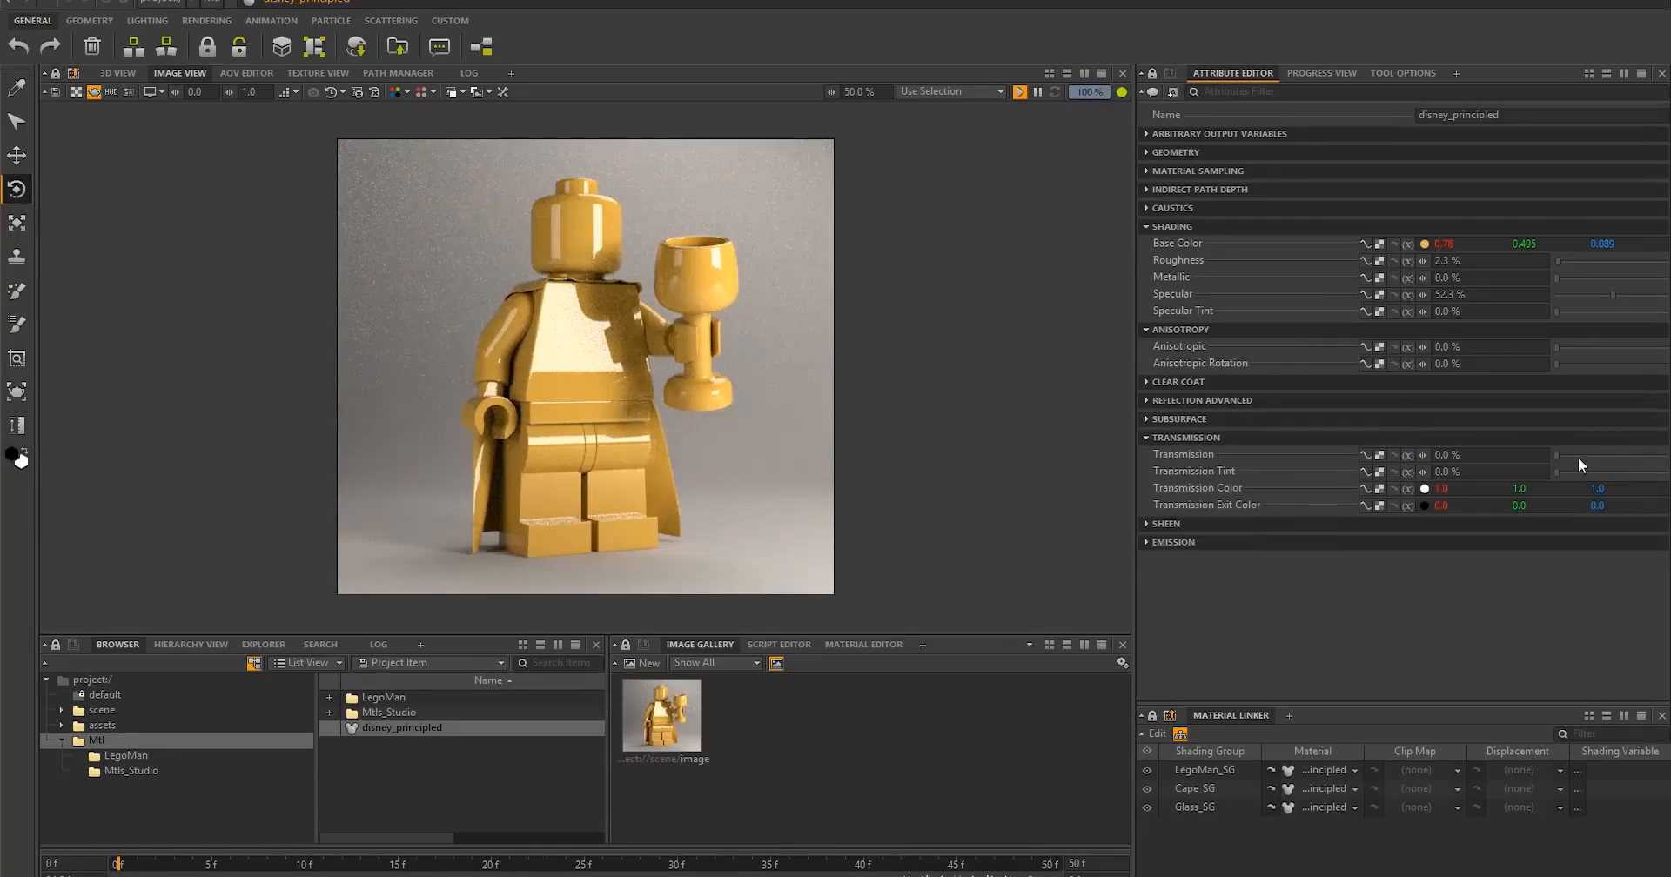
# - Set the material's transmission to 100% with about 83% tint, roughness to 42.8% and specular to 86.5%, and raise the sheen
pyautogui.moveTo(1578, 454); pyautogui.dragTo(1664, 454)
pyautogui.moveTo(1559, 261); pyautogui.dragTo(1650, 295)
pyautogui.moveTo(1556, 471); pyautogui.dragTo(1657, 471)
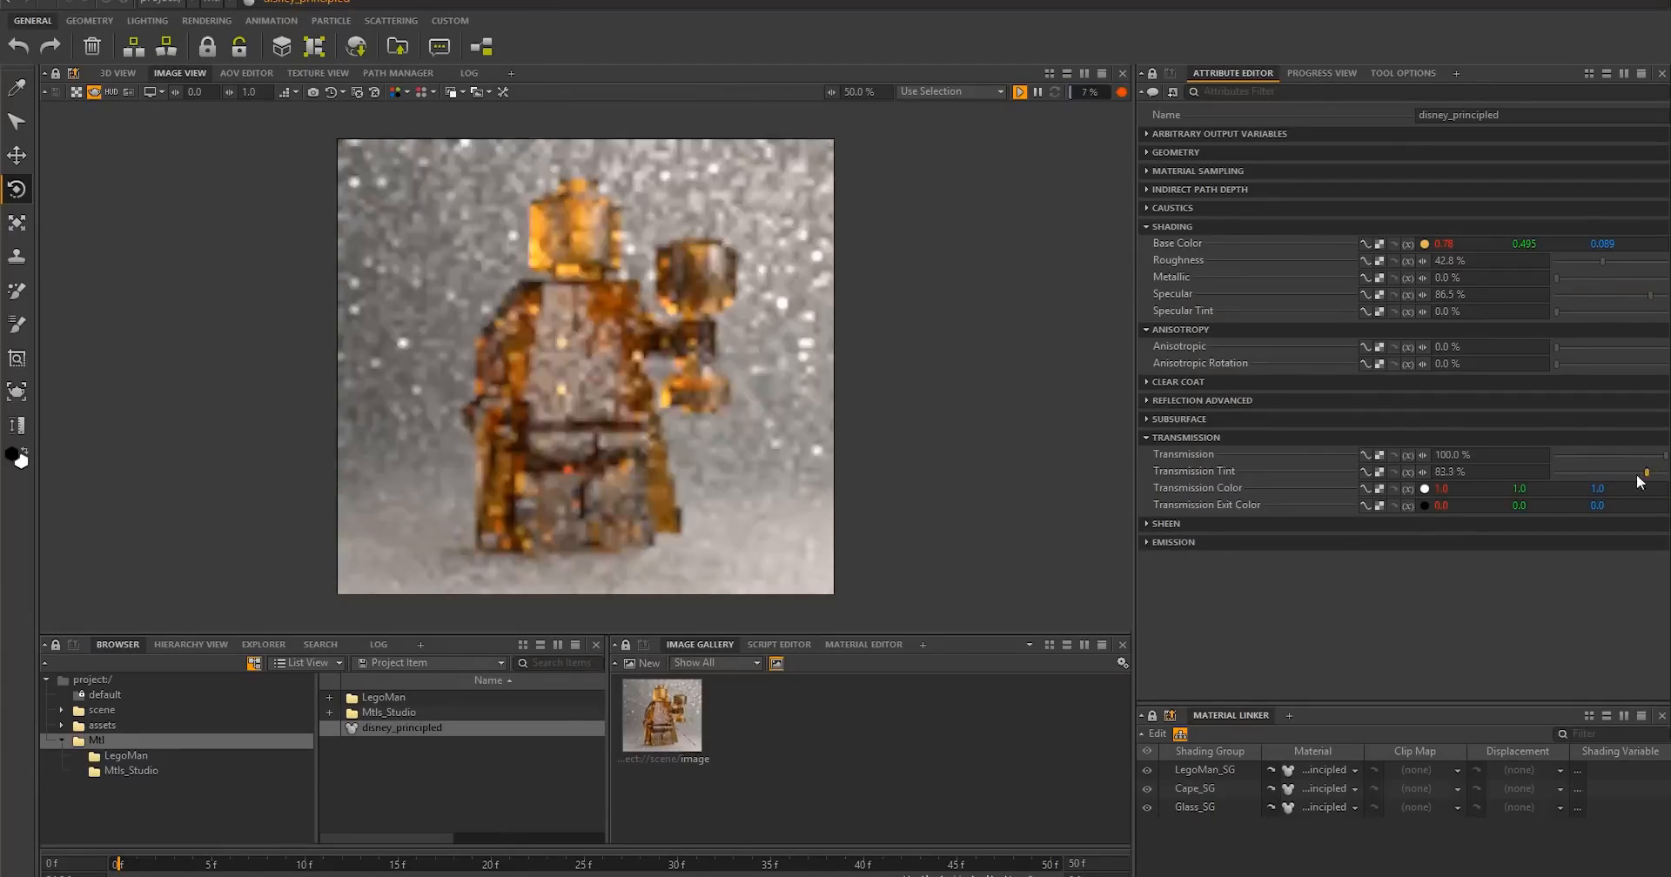
pyautogui.moveTo(1556, 541); pyautogui.dragTo(1630, 541)
pyautogui.moveTo(1631, 541); pyautogui.dragTo(1663, 541)
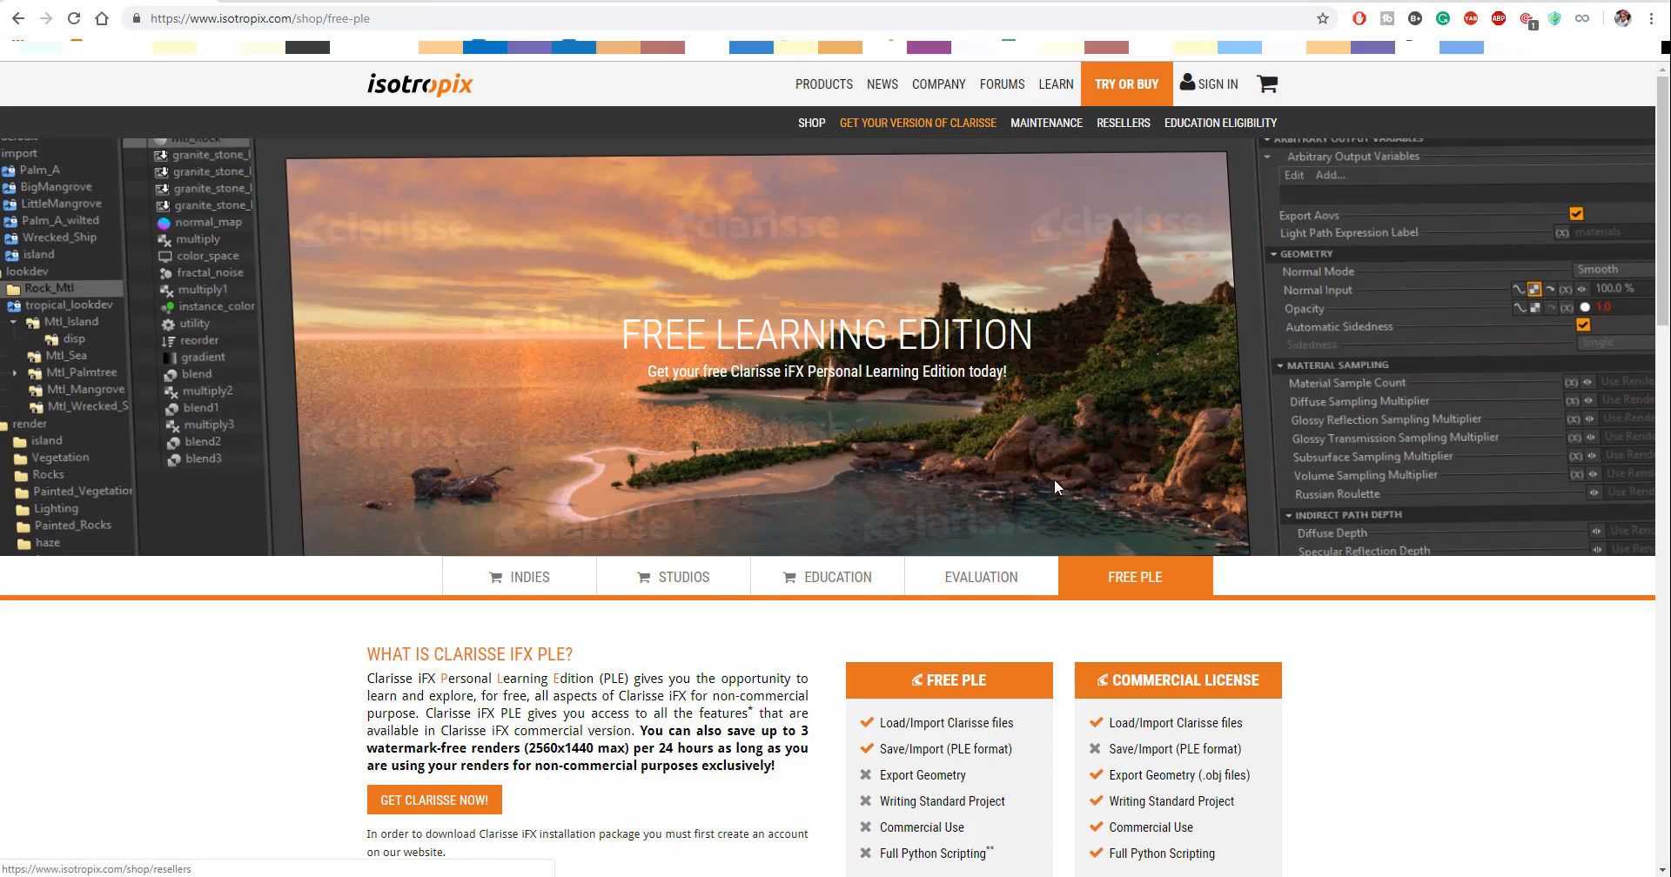
# - Switch to the Isotropix website and examine the feature comparison between Free PLE and Commercial License
pyautogui.scroll(-5, 1055, 488)
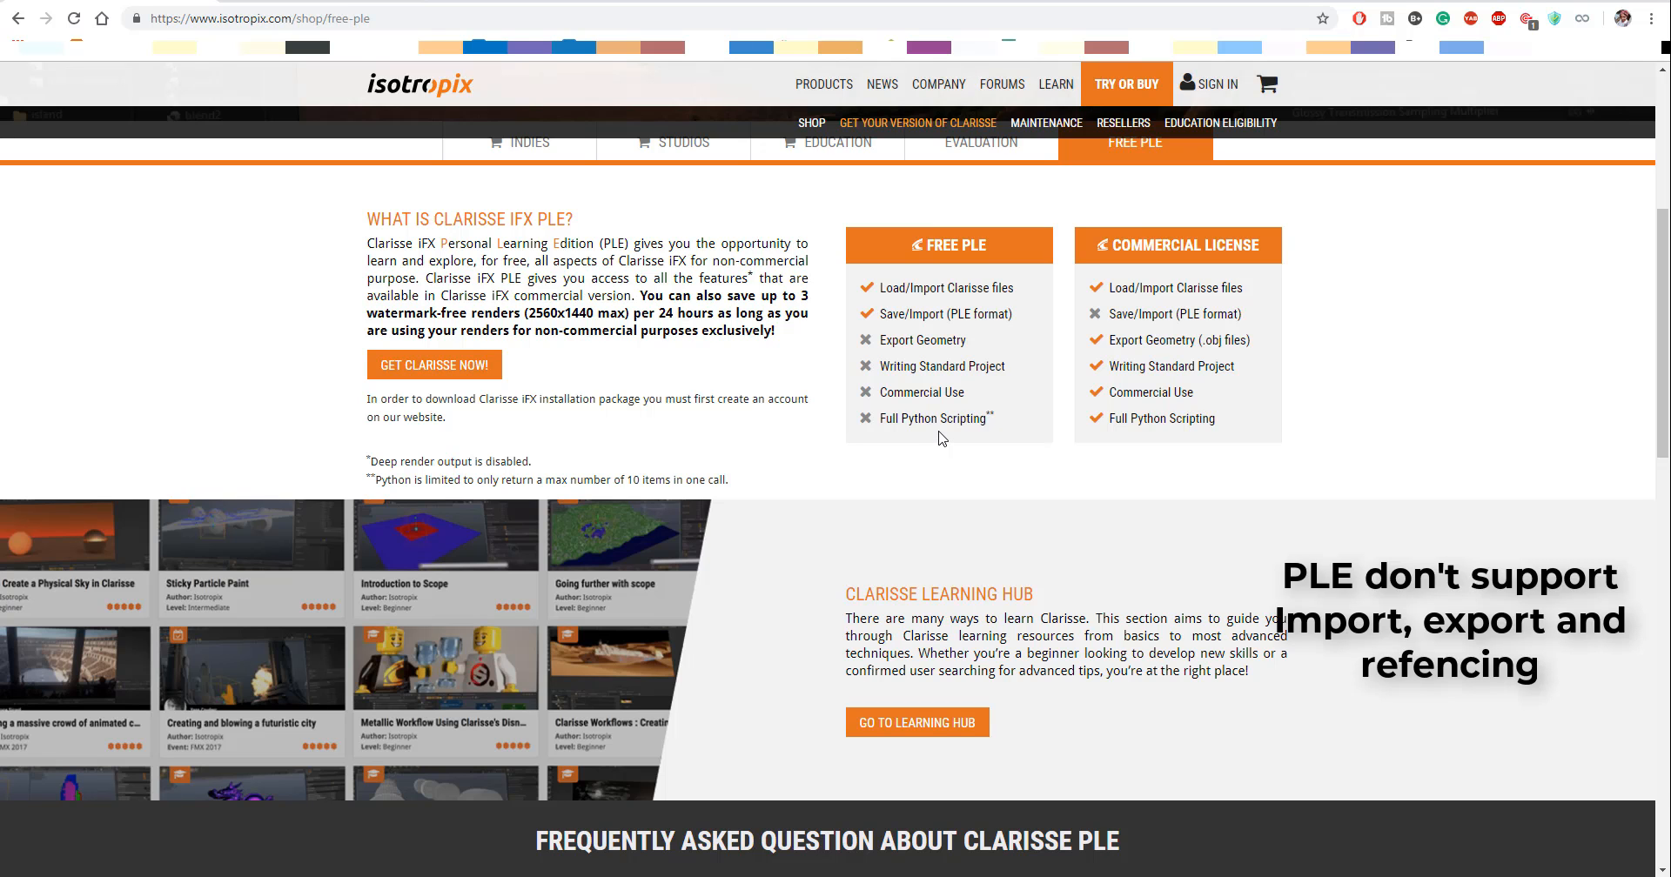
pyautogui.scroll(3, 942, 438)
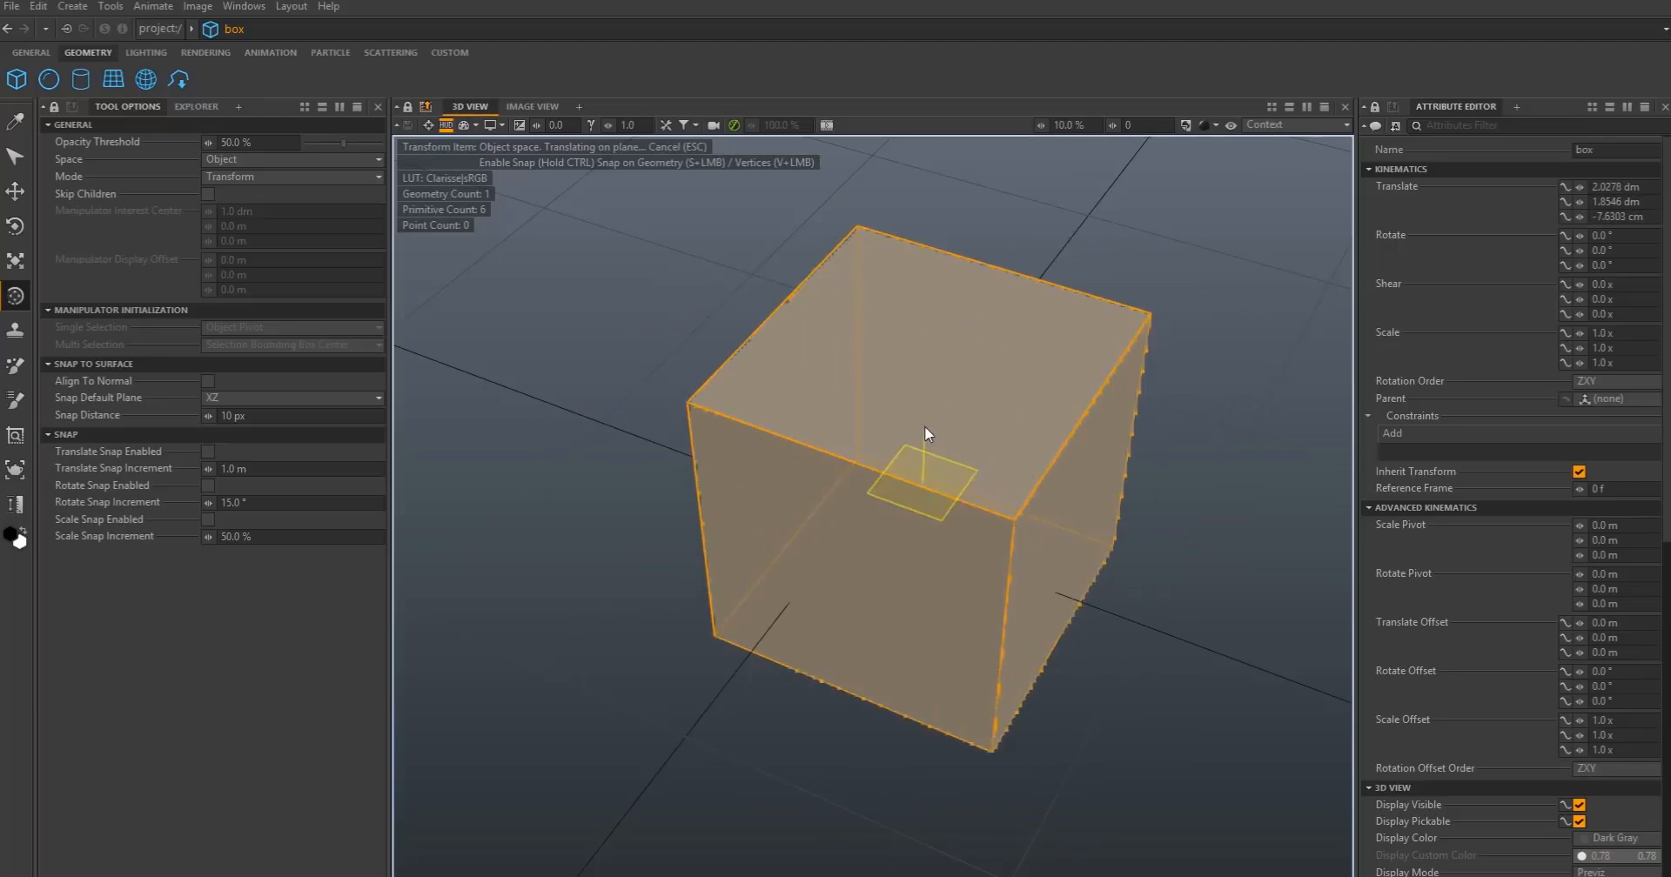
# - Move and rotate the box freely in the 3D view with the combined Transform tool
pyautogui.moveTo(924, 425); pyautogui.dragTo(810, 532)
pyautogui.moveTo(900, 440); pyautogui.dragTo(864, 465)
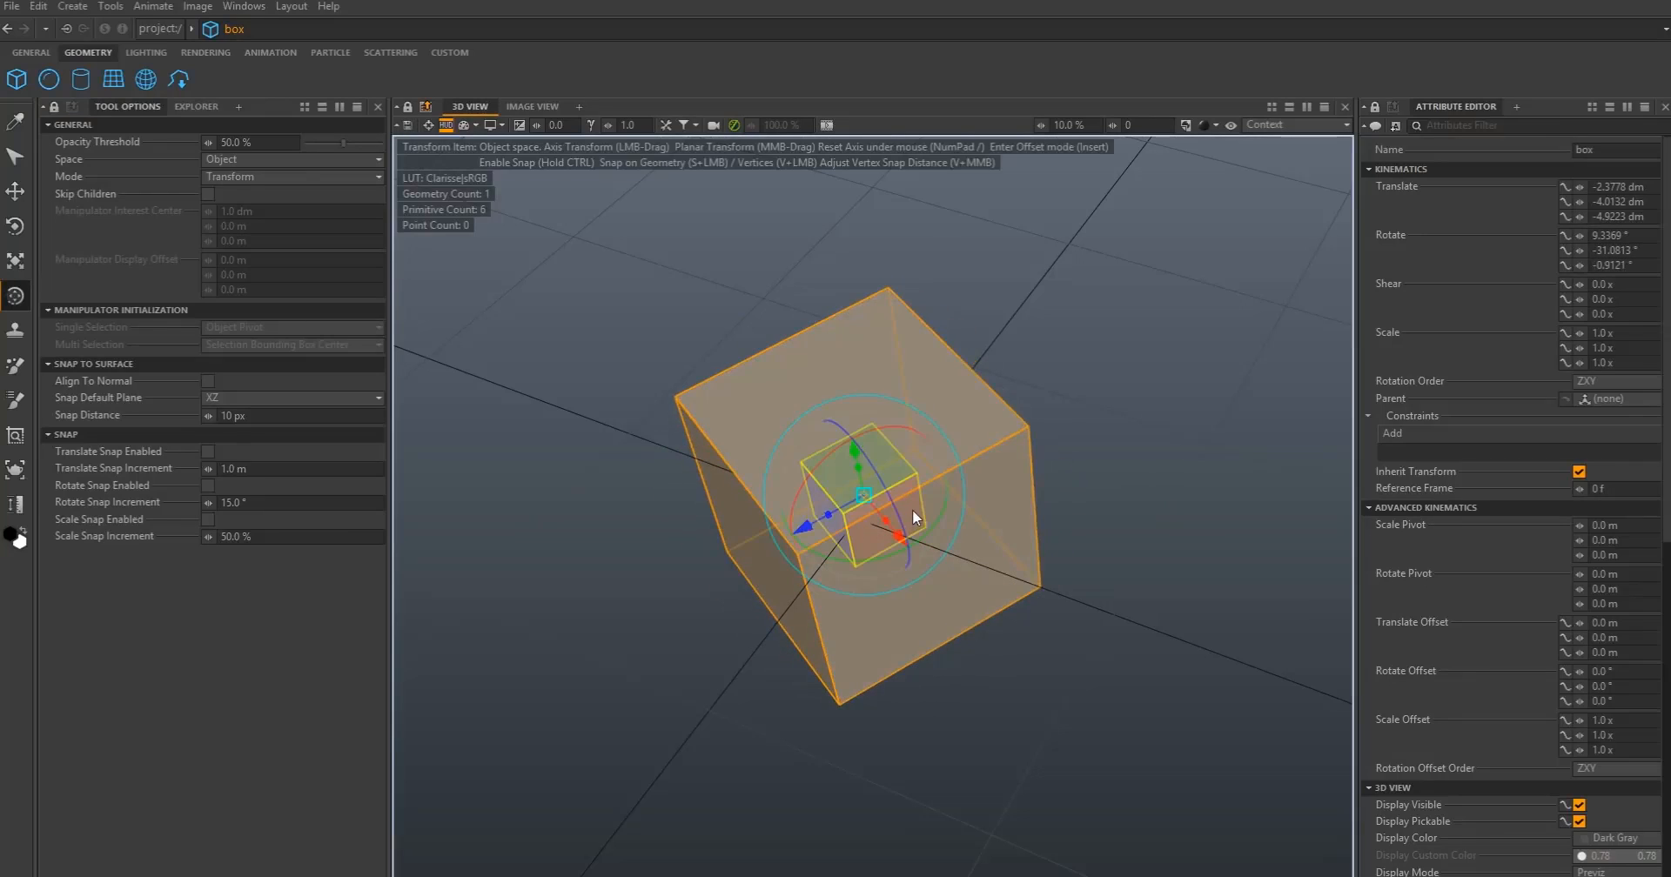
pyautogui.moveTo(912, 511)
pyautogui.mouseDown()
pyautogui.moveTo(671, 733)
pyautogui.moveTo(919, 517)
pyautogui.mouseUp()
pyautogui.moveTo(859, 474); pyautogui.dragTo(716, 580)
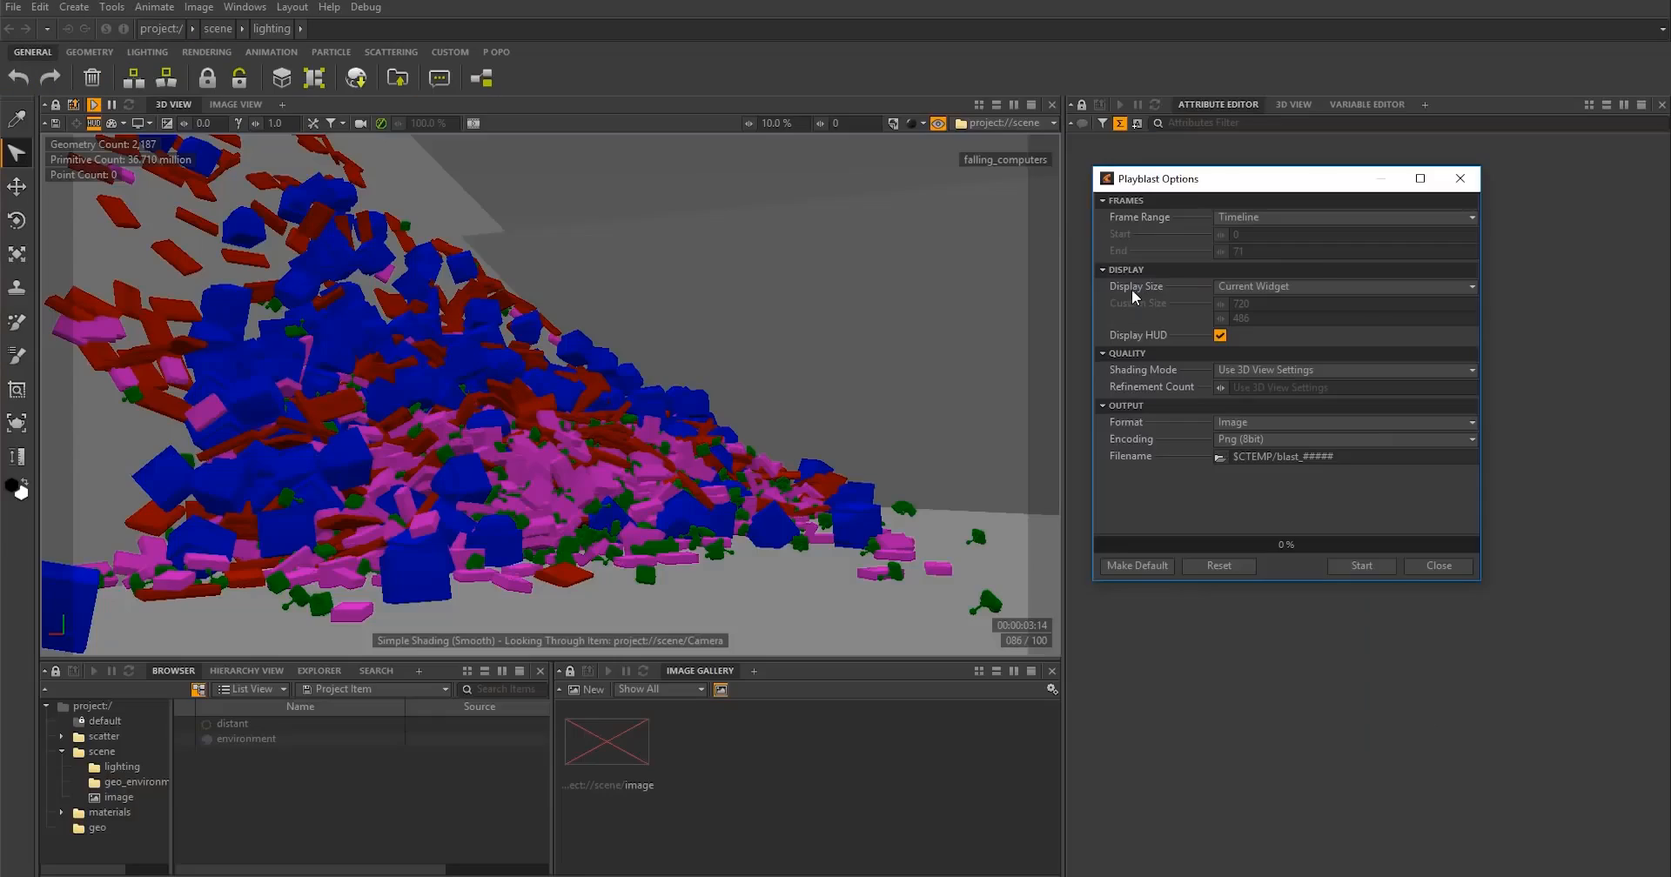
# - Start a playblast with shading mode Use 3D View Settings and the output filename $PDIR/blast/$PNAME_####_
pyautogui.click(1274, 374)
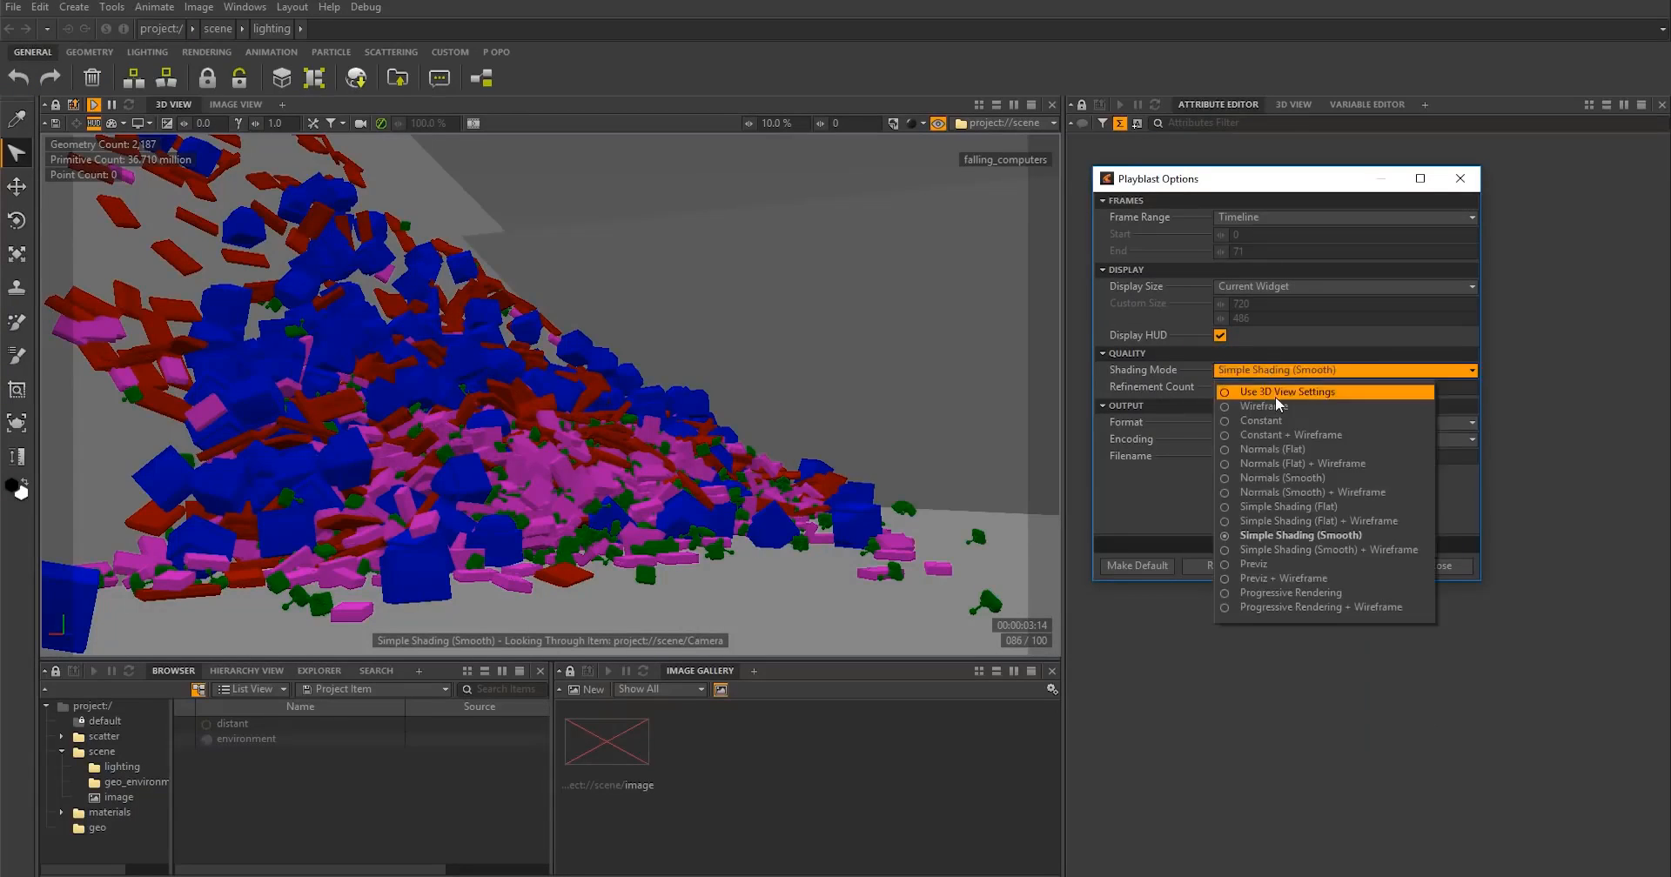
pyautogui.click(1279, 390)
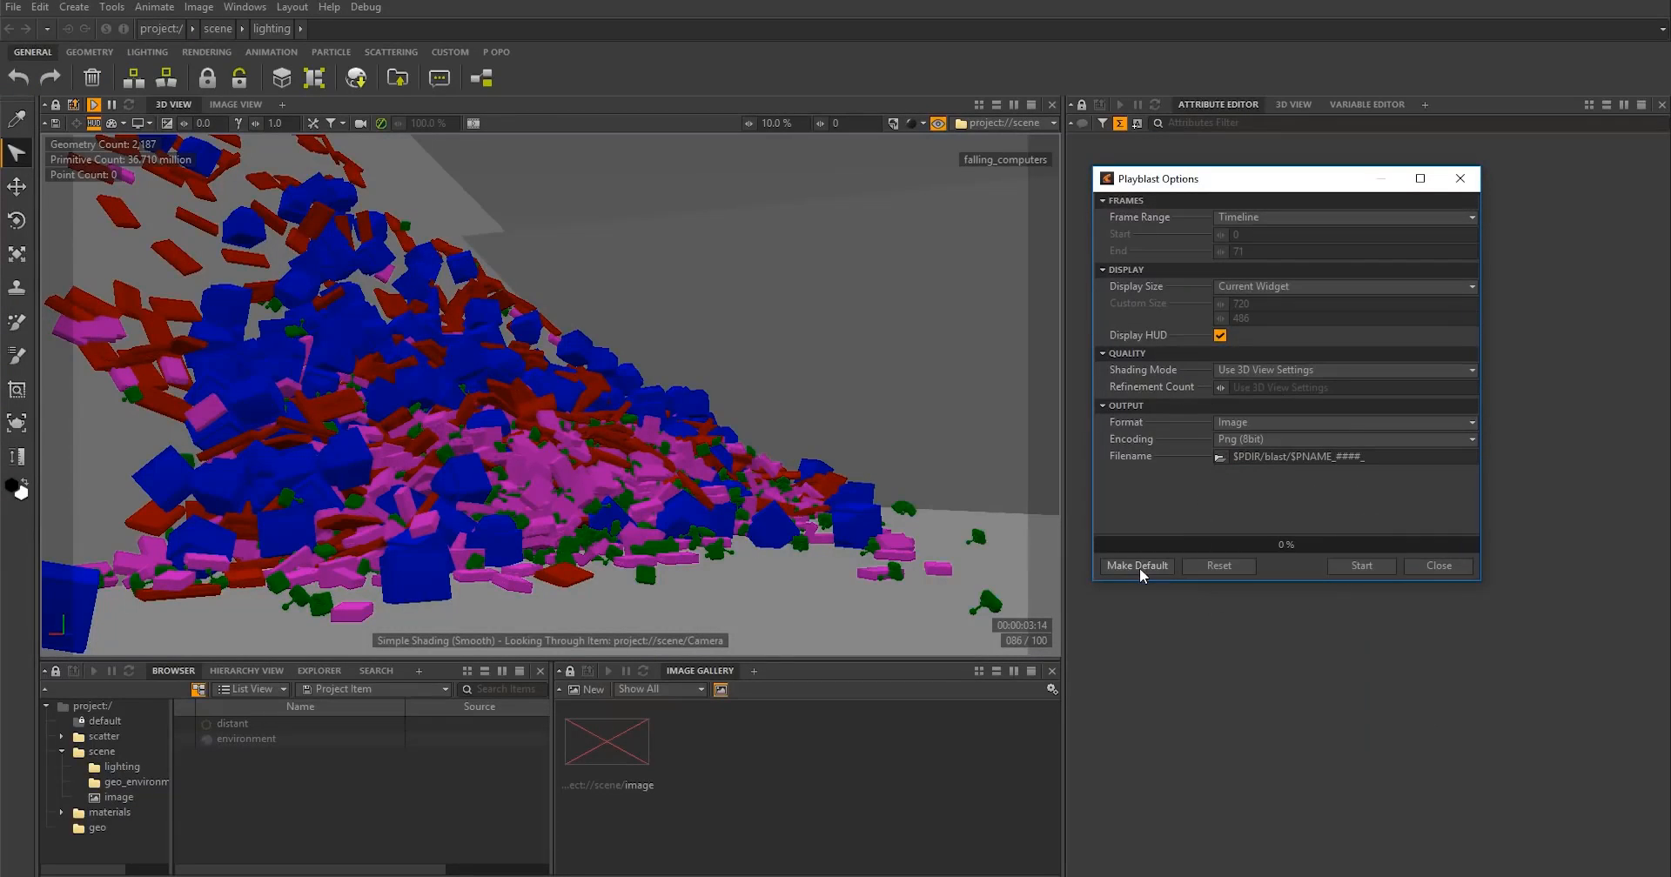
pyautogui.click(1346, 567)
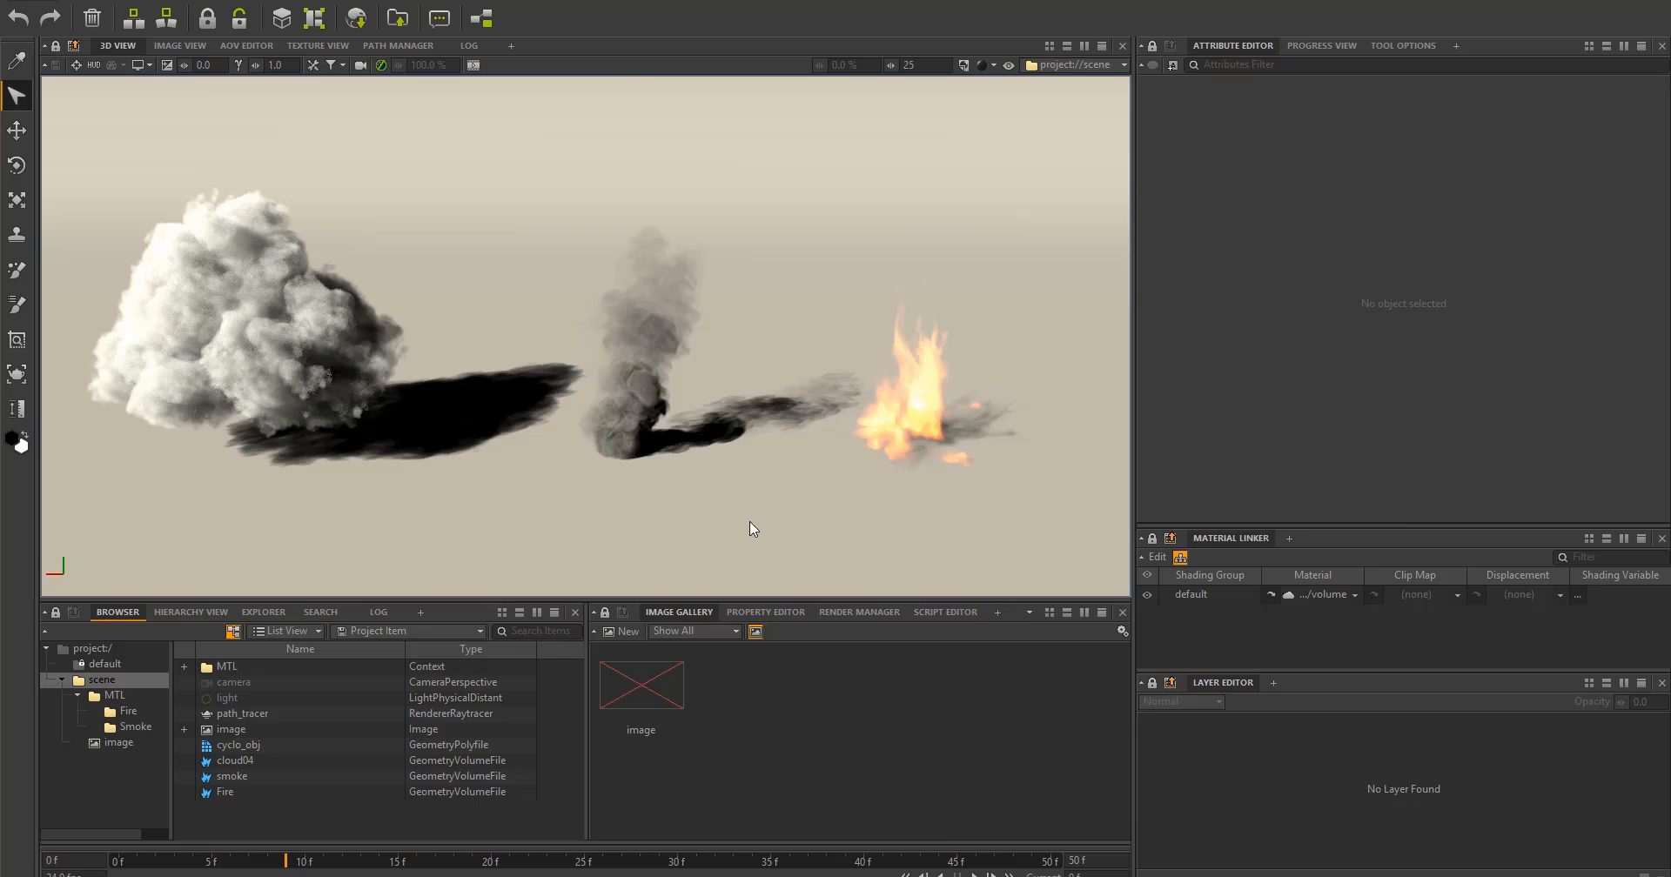
# - Display the volumes in Simple Shading (Smooth) and set the Fire volume's density cutoff to 0.056
pyautogui.click(992, 66)
pyautogui.click(1026, 223)
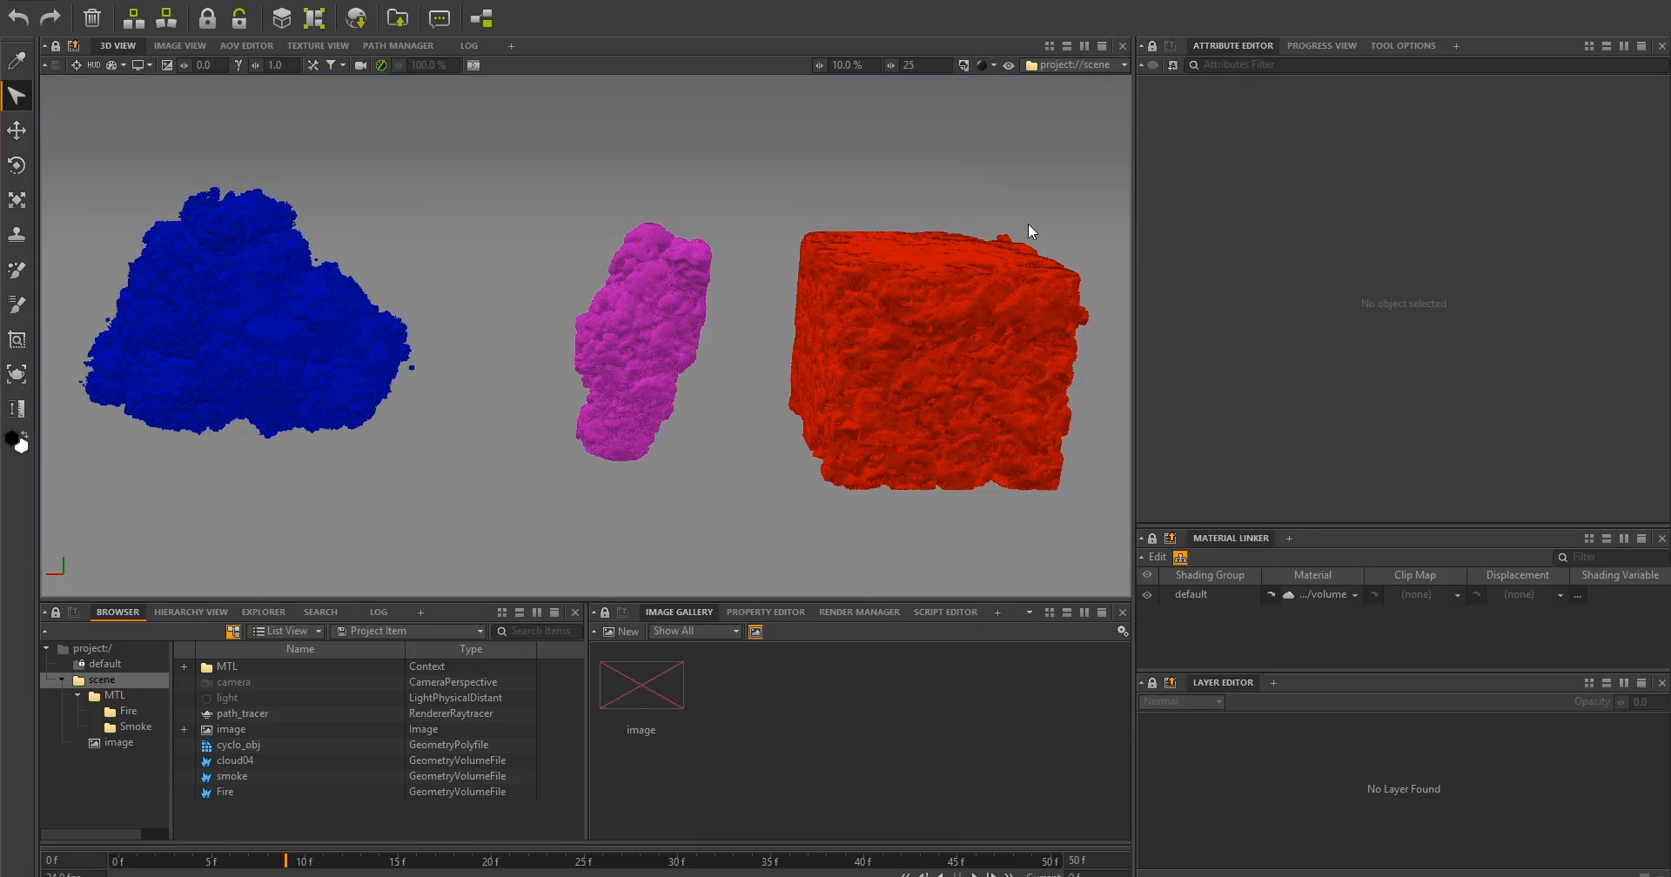
pyautogui.click(869, 412)
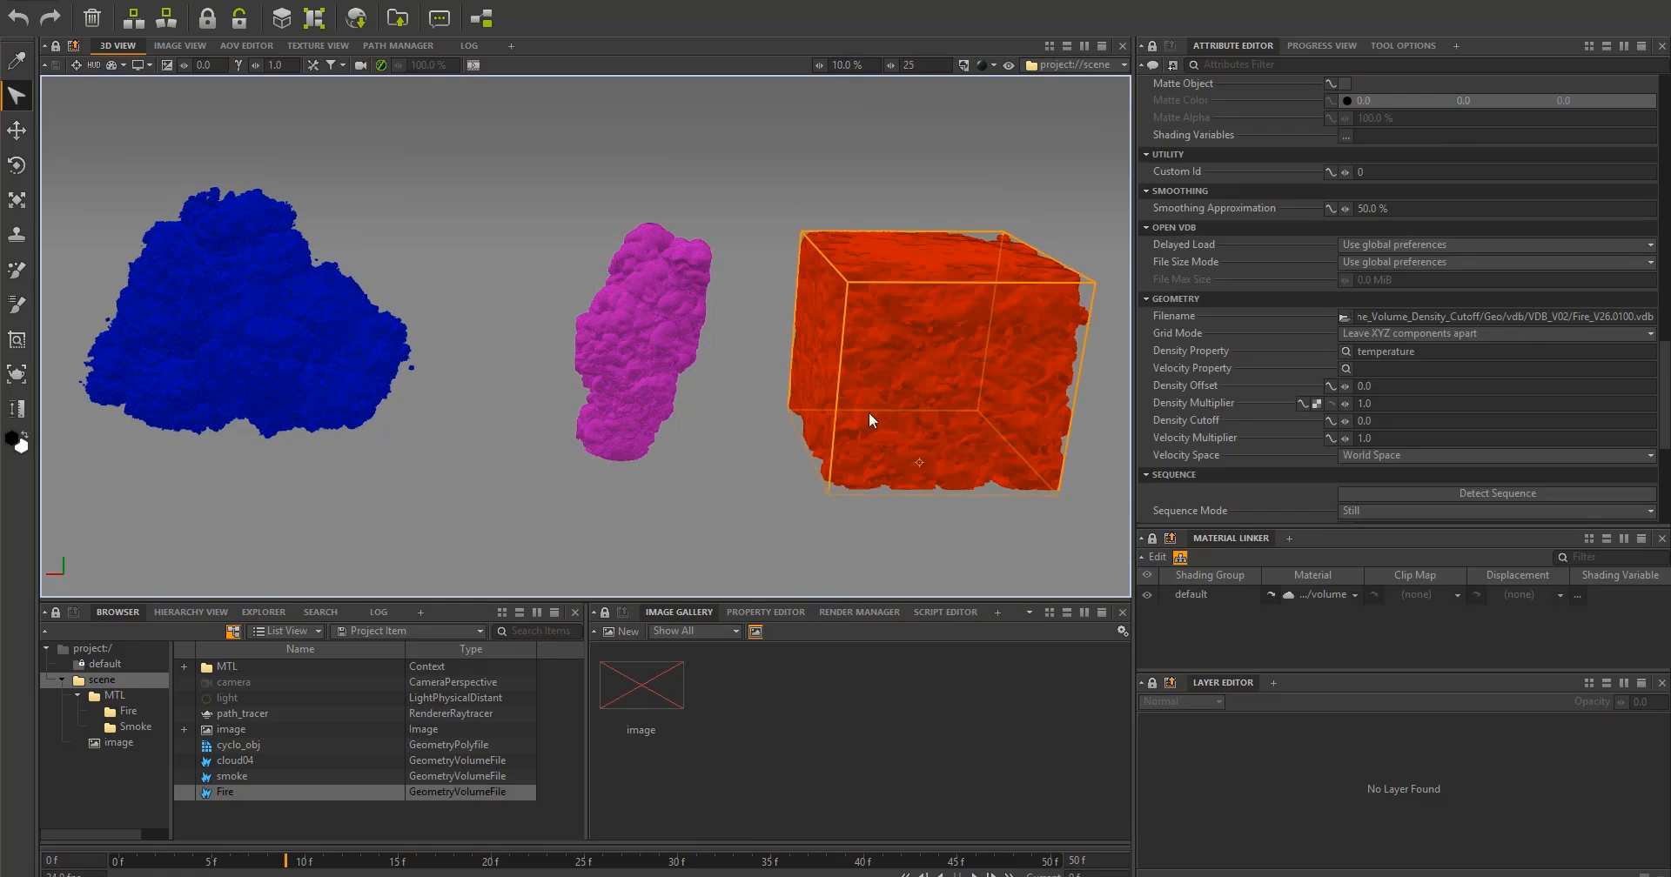
pyautogui.moveTo(1343, 422); pyautogui.dragTo(1358, 426)
pyautogui.scroll(-5, 597, 442)
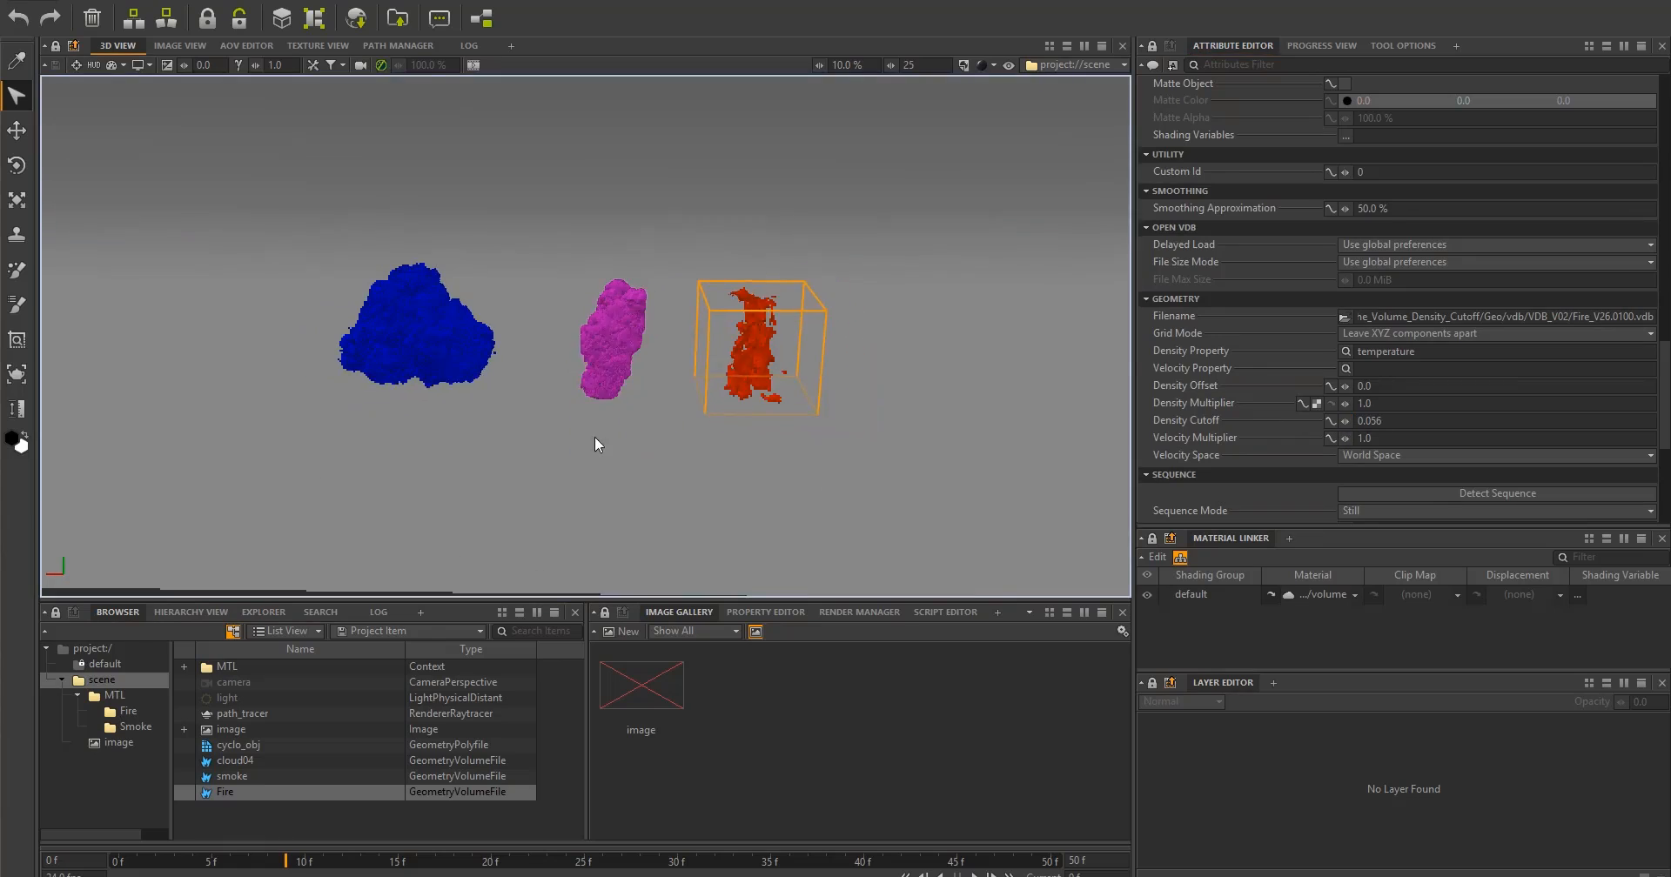
# - Place copies of the selected Fire volume around the scene with the Clone Stamp tool
pyautogui.doubleClick(17, 235)
pyautogui.click(667, 435)
pyautogui.click(880, 429)
pyautogui.click(884, 291)
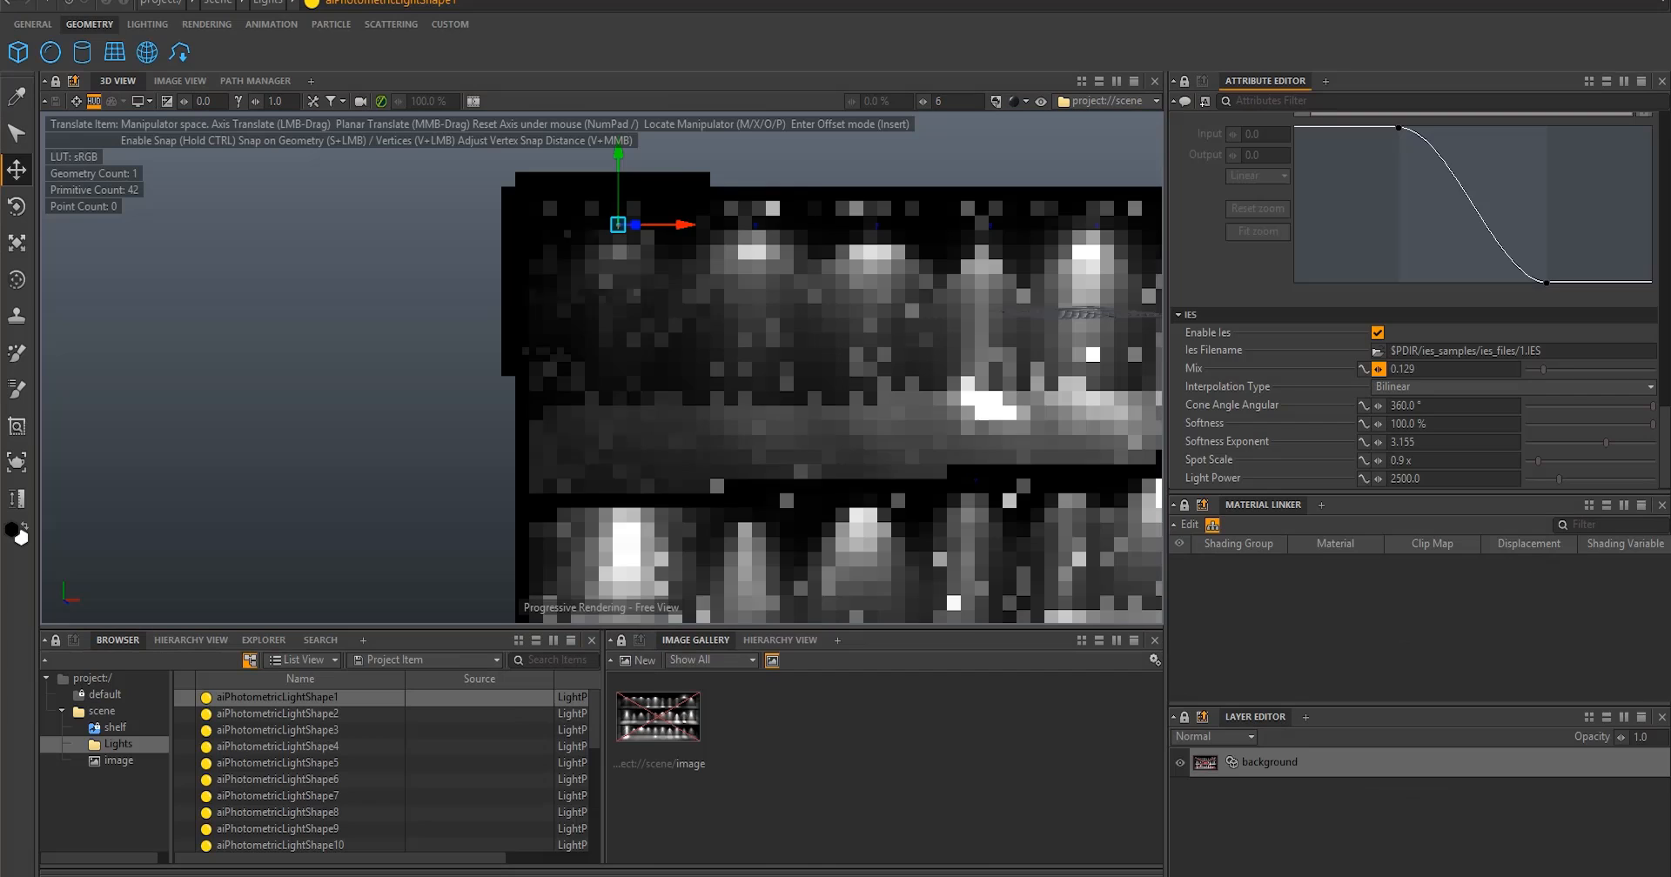
# - Adjust the IES softness of the first photometric light and set its spot scale to 1
pyautogui.moveTo(1652, 425)
pyautogui.mouseDown()
pyautogui.moveTo(1394, 431)
pyautogui.moveTo(1652, 426)
pyautogui.mouseUp()
pyautogui.moveTo(1537, 460); pyautogui.dragTo(1540, 458)
pyautogui.click(1448, 463)
pyautogui.write('1')
pyautogui.press('Return')
pyautogui.click(272, 702)
# - Add a sphere, scale it uniformly to about 8.85 and move it under the first light in the upper shelf
pyautogui.click(49, 52)
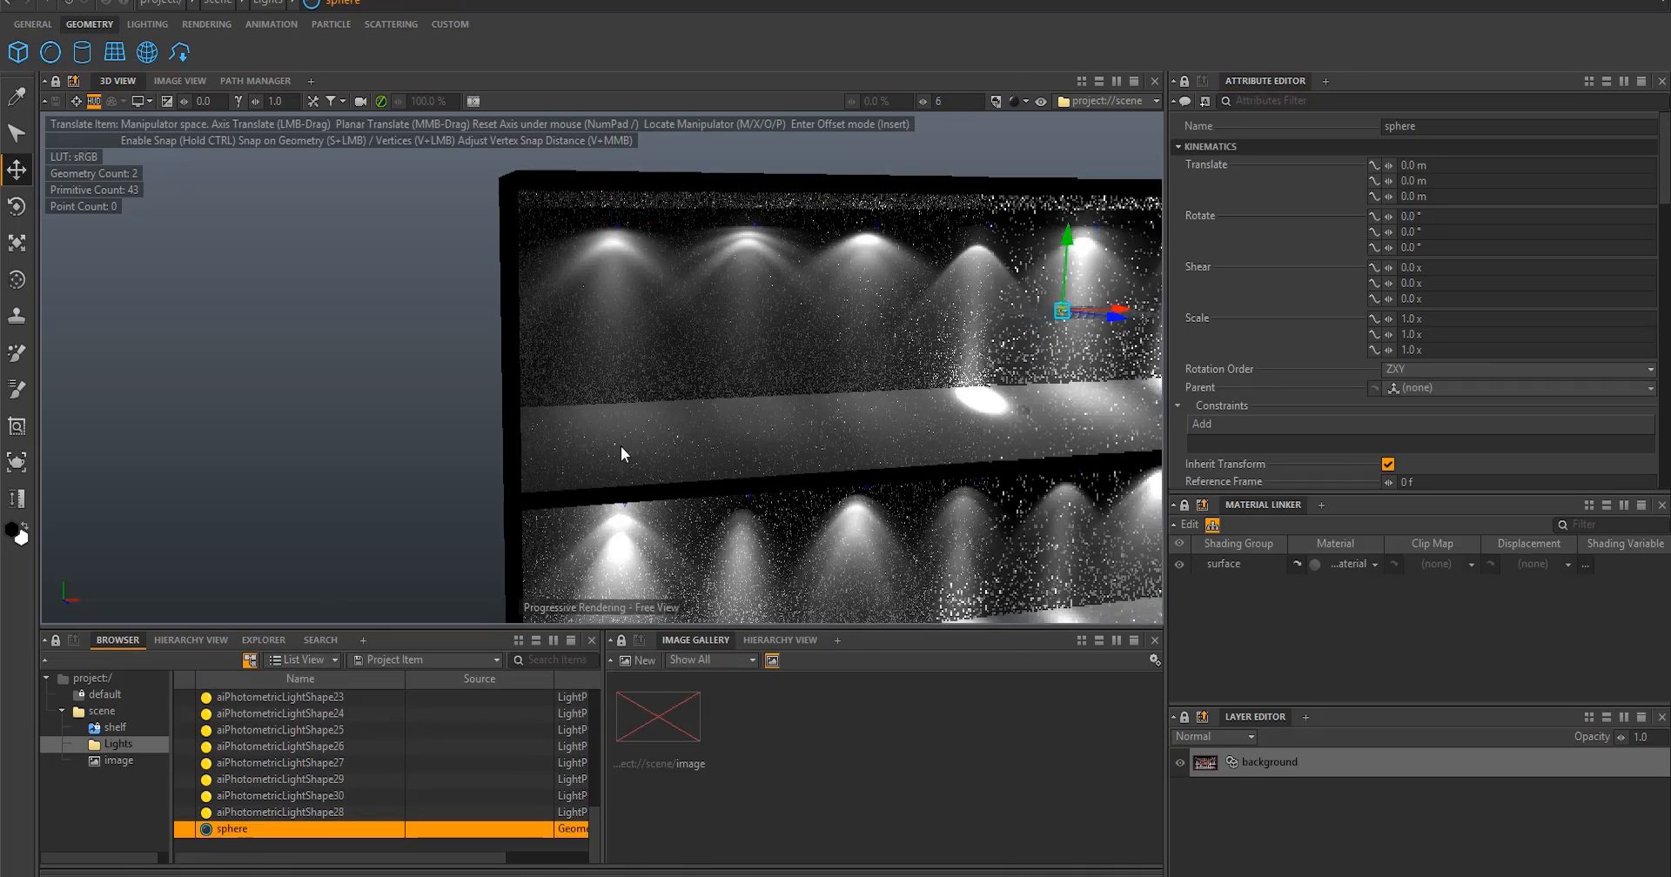
pyautogui.click(614, 445)
pyautogui.press('r')
pyautogui.moveTo(614, 442); pyautogui.dragTo(740, 433)
pyautogui.press('w')
pyautogui.moveTo(614, 368); pyautogui.dragTo(615, 321)
pyautogui.keyDown('alt'); pyautogui.moveTo(574, 470); pyautogui.dragTo(630, 496); pyautogui.keyUp('alt')
pyautogui.keyDown('alt'); pyautogui.moveTo(629, 496); pyautogui.dragTo(687, 555, button='right'); pyautogui.keyUp('alt')
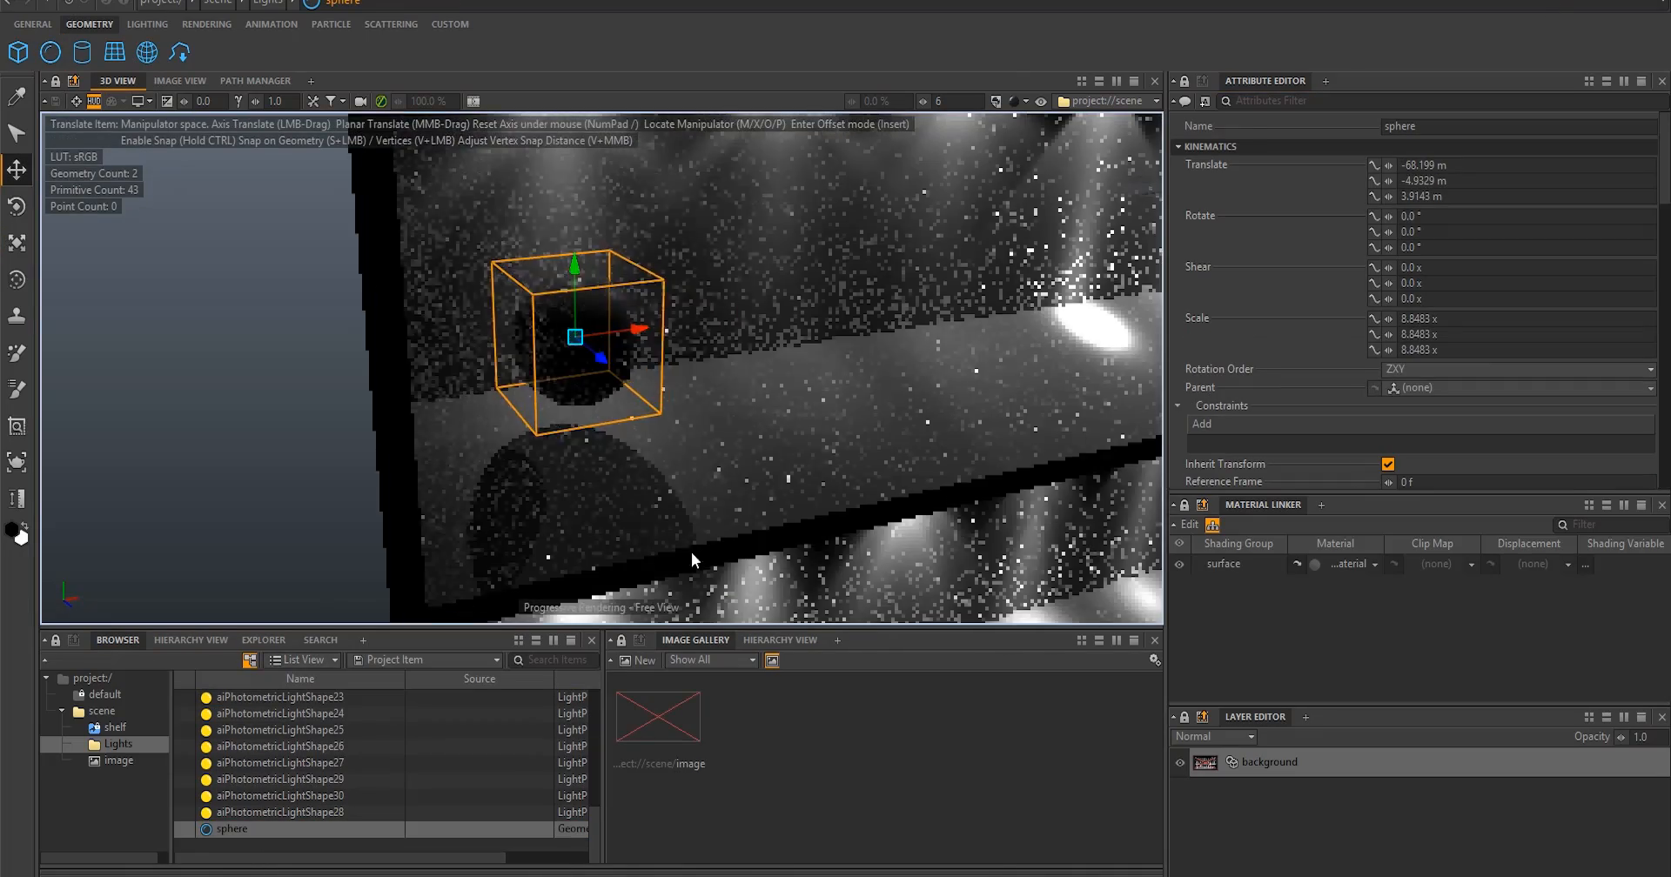
# - Select the first photometric light and examine its attenuation and IES attributes
pyautogui.keyDown('alt'); pyautogui.moveTo(714, 482); pyautogui.dragTo(663, 469, button='right'); pyautogui.keyUp('alt')
pyautogui.scroll(8, 348, 748)
pyautogui.click(278, 698)
pyautogui.scroll(-10, 1472, 310)
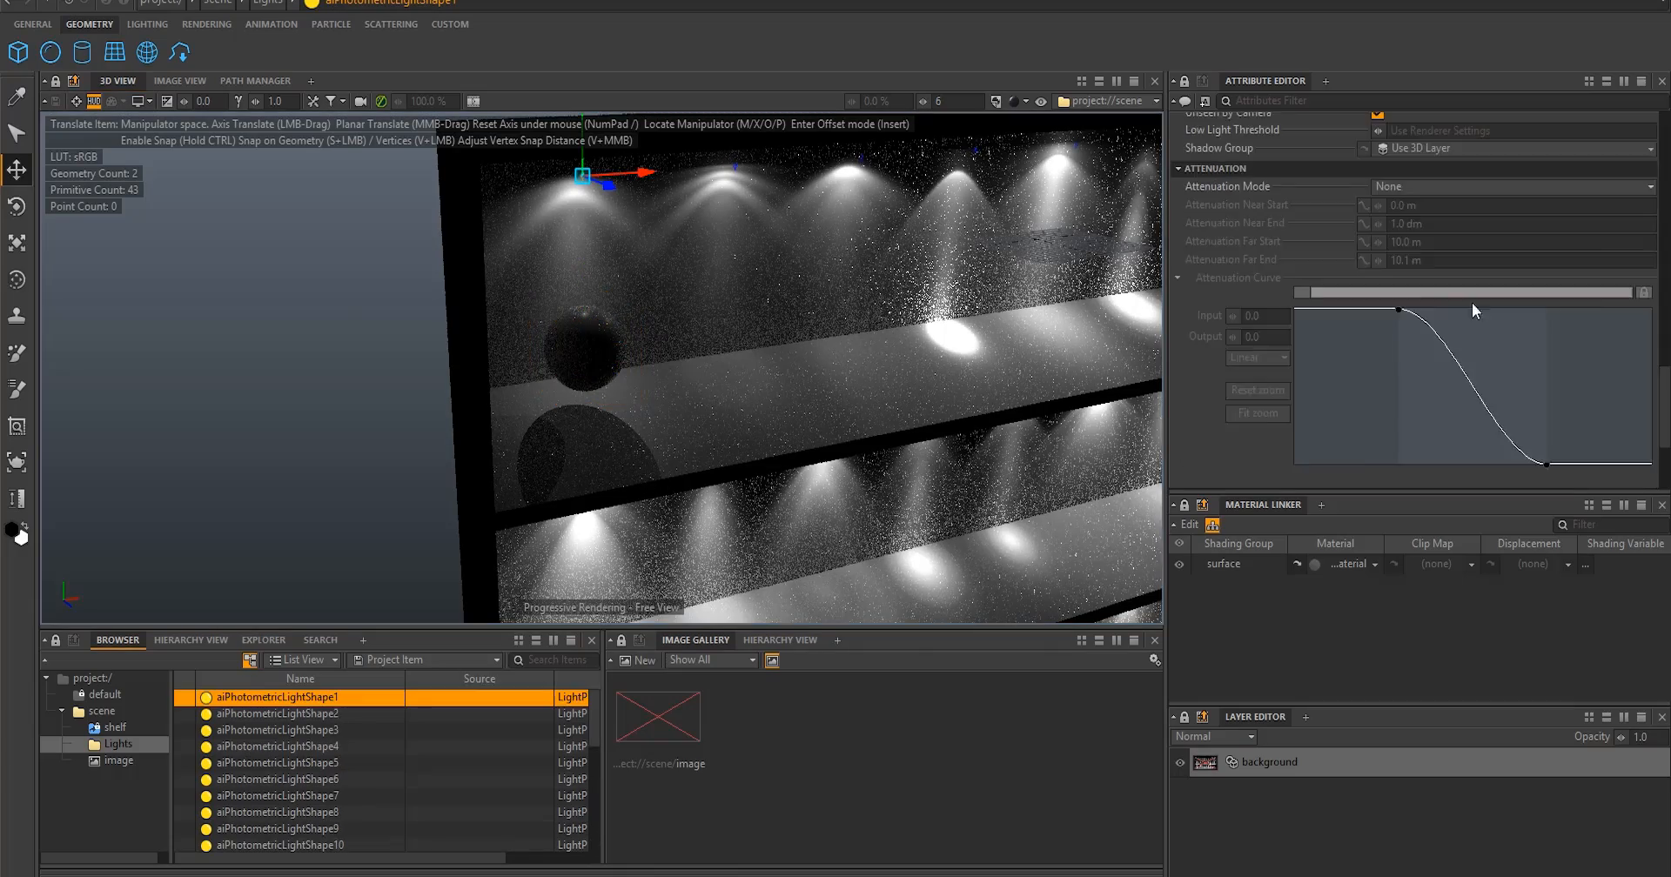
pyautogui.scroll(5, 1248, 369)
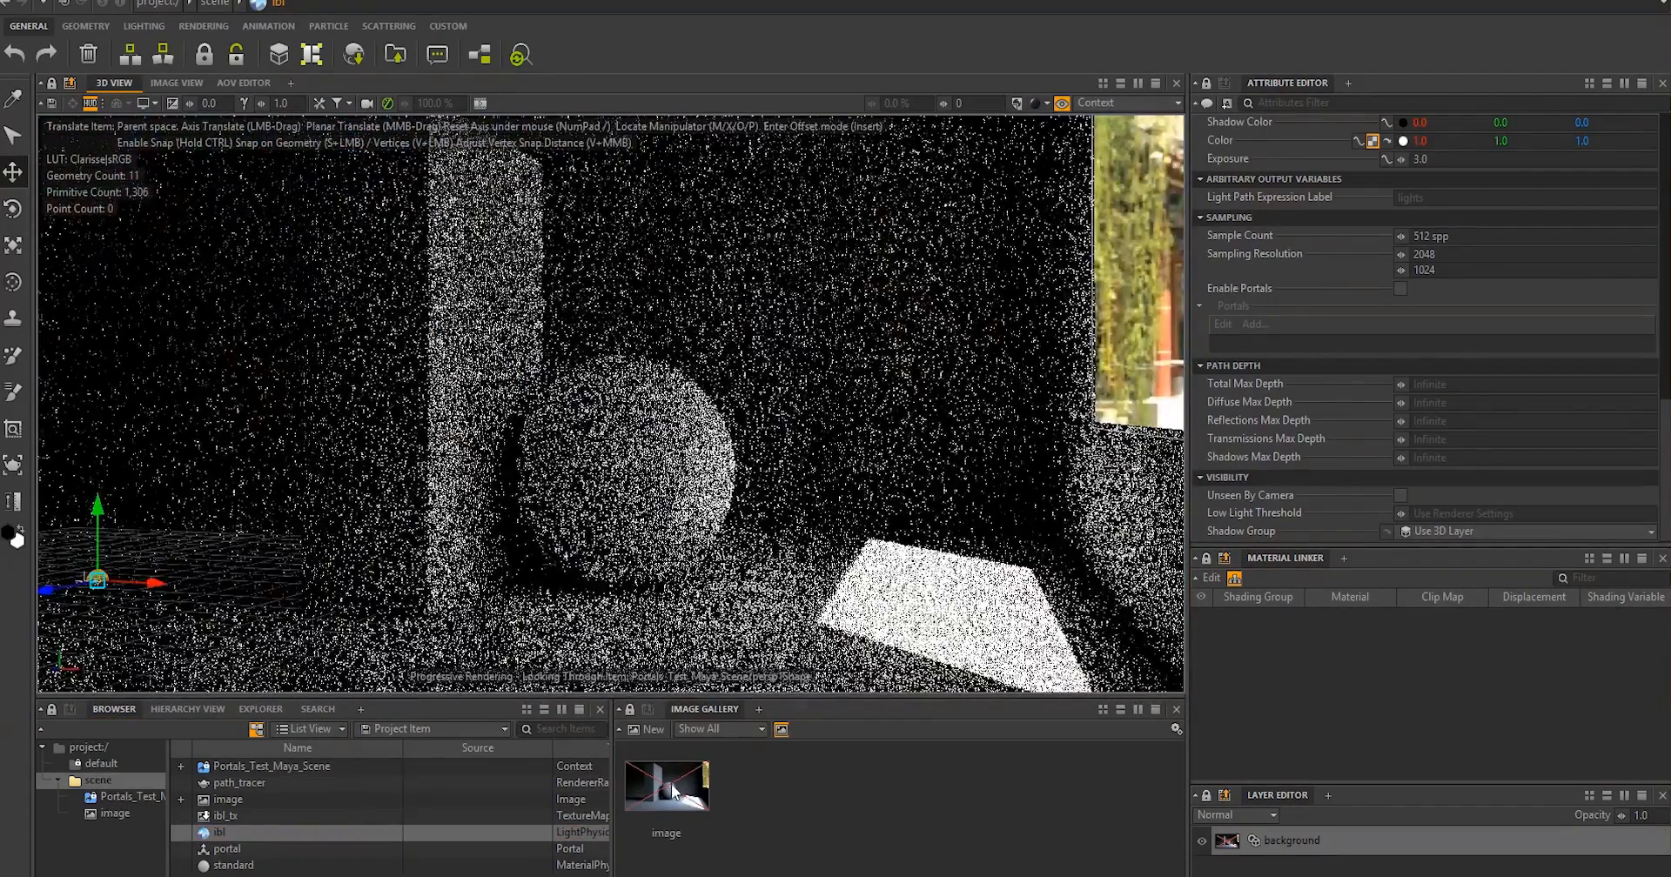
# - Render the room's image and enable portals on the ibl light for the window opening
pyautogui.doubleClick(668, 786)
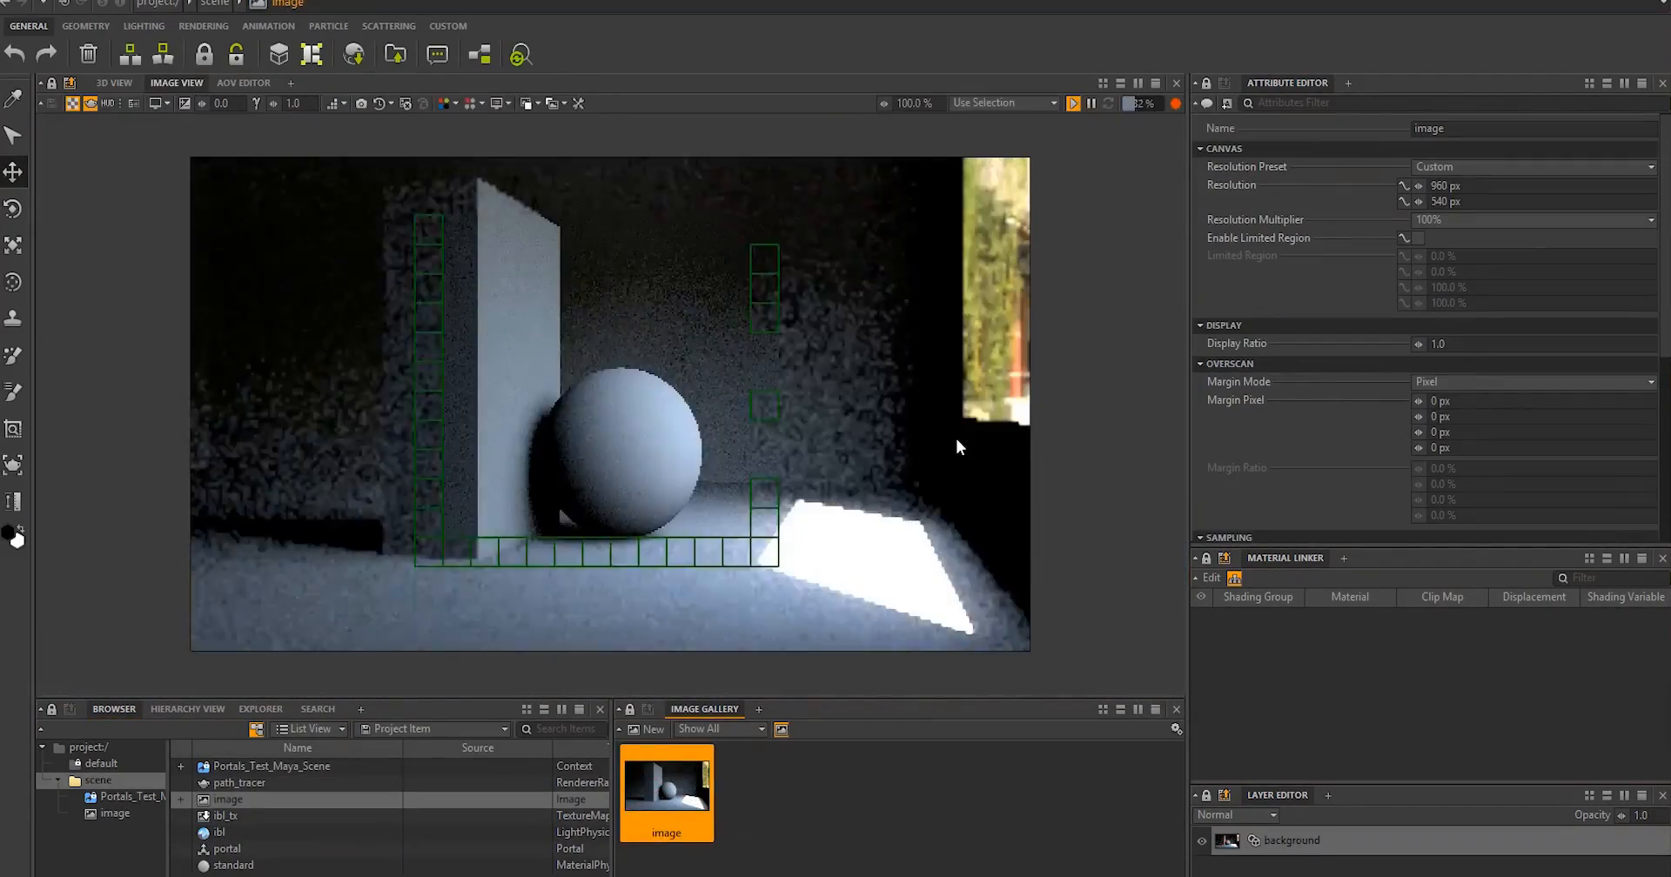
pyautogui.click(957, 447)
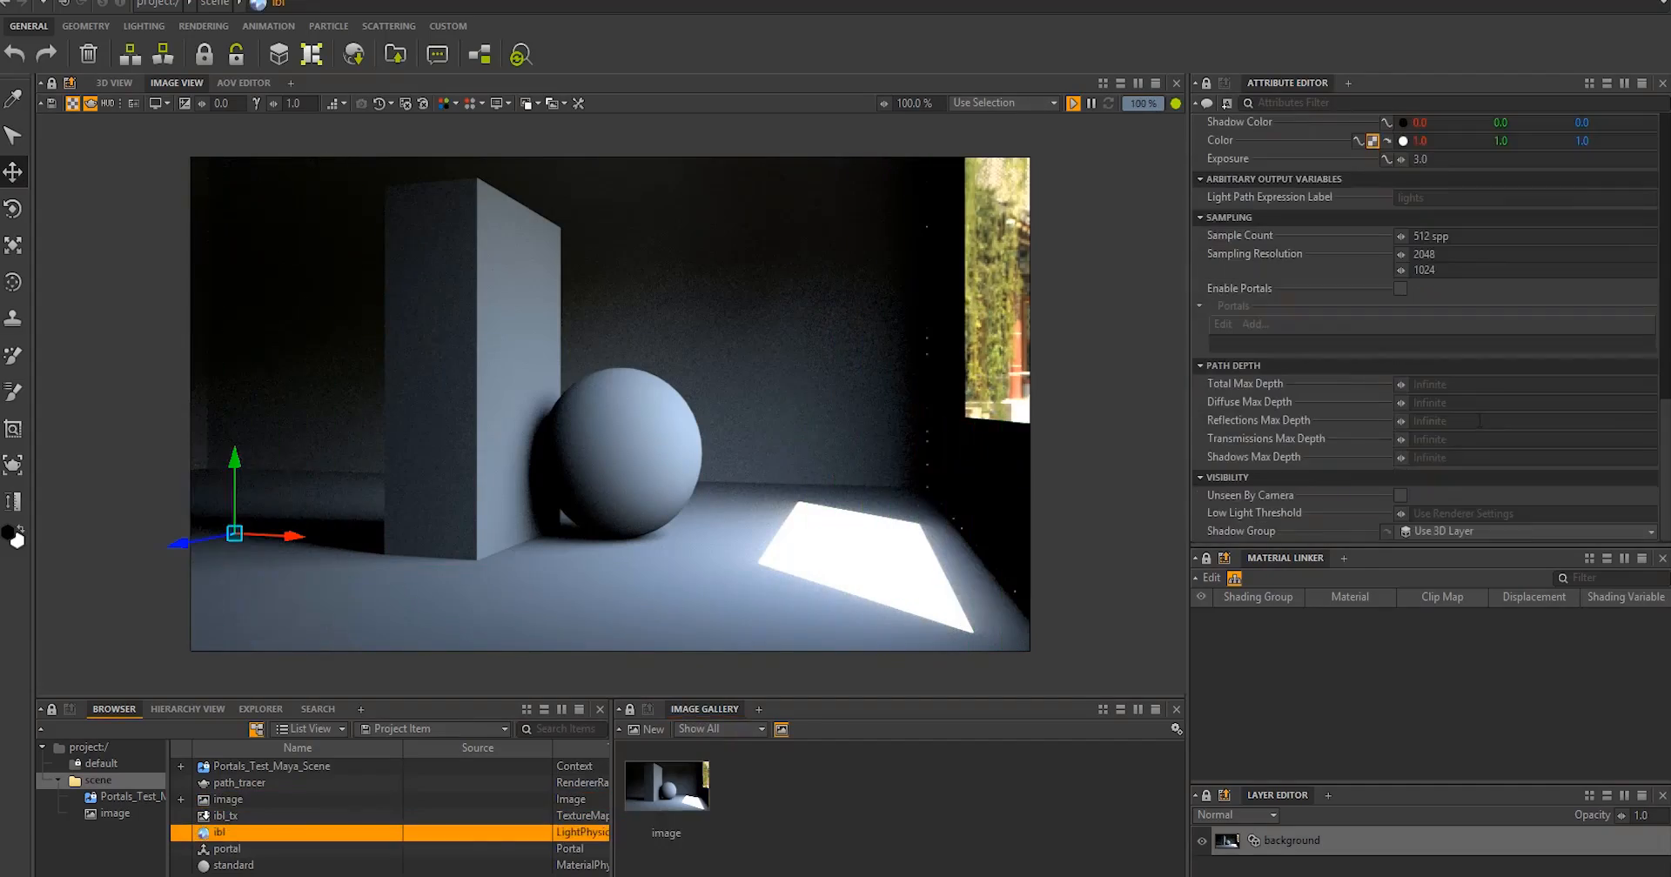
pyautogui.click(114, 83)
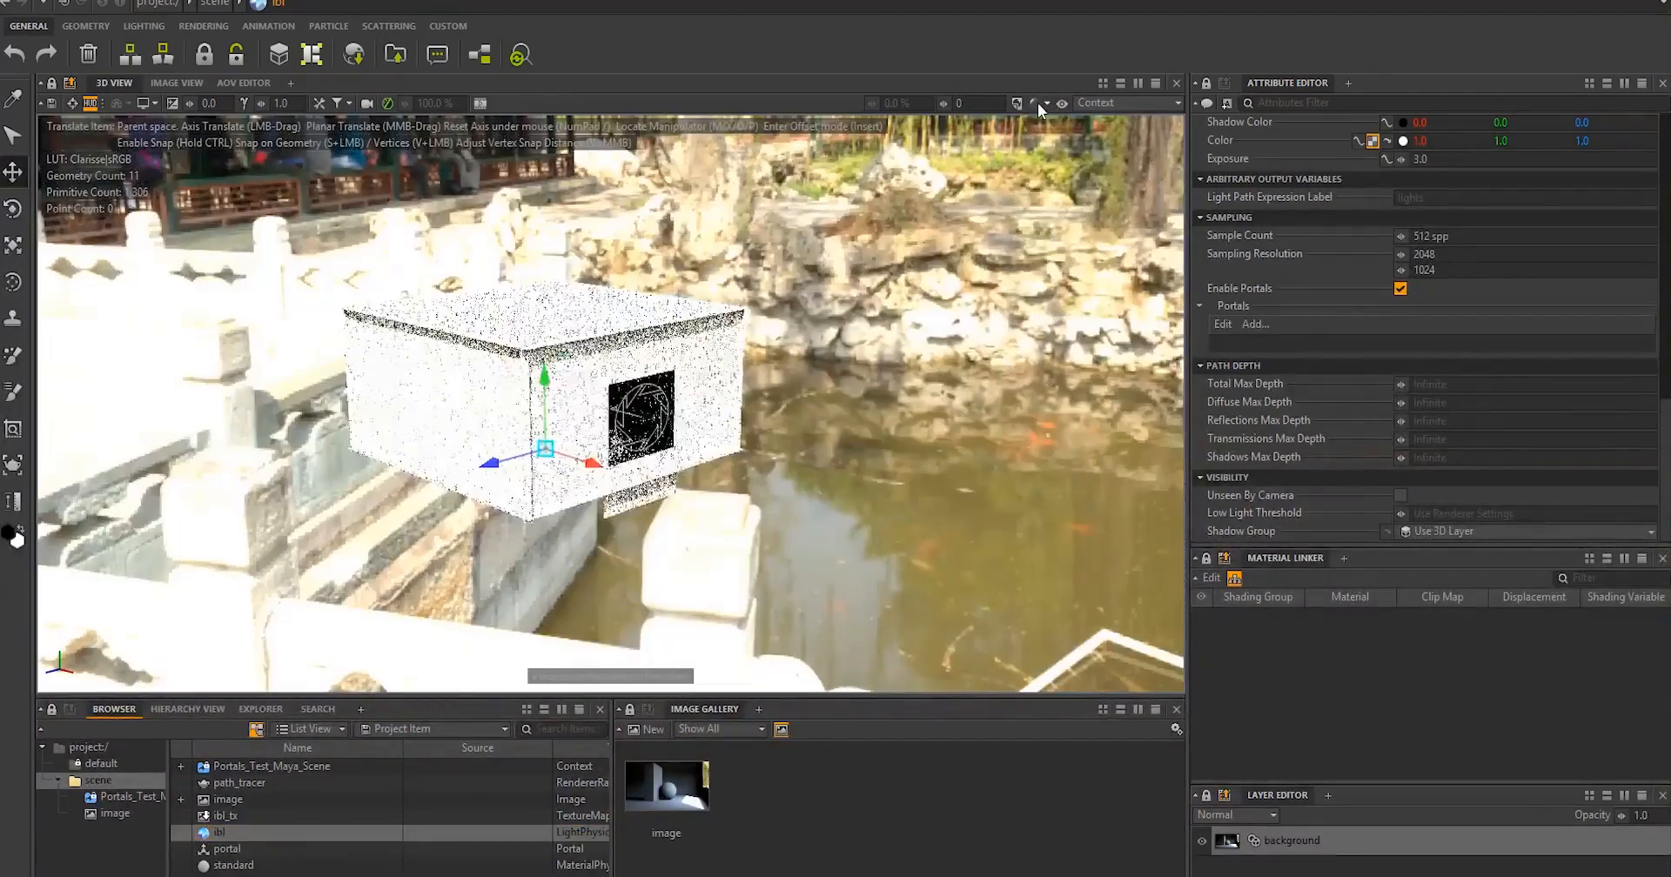
pyautogui.click(649, 411)
pyautogui.keyDown('alt'); pyautogui.moveTo(653, 409); pyautogui.dragTo(820, 387, button='right'); pyautogui.keyUp('alt')
pyautogui.click(1020, 504)
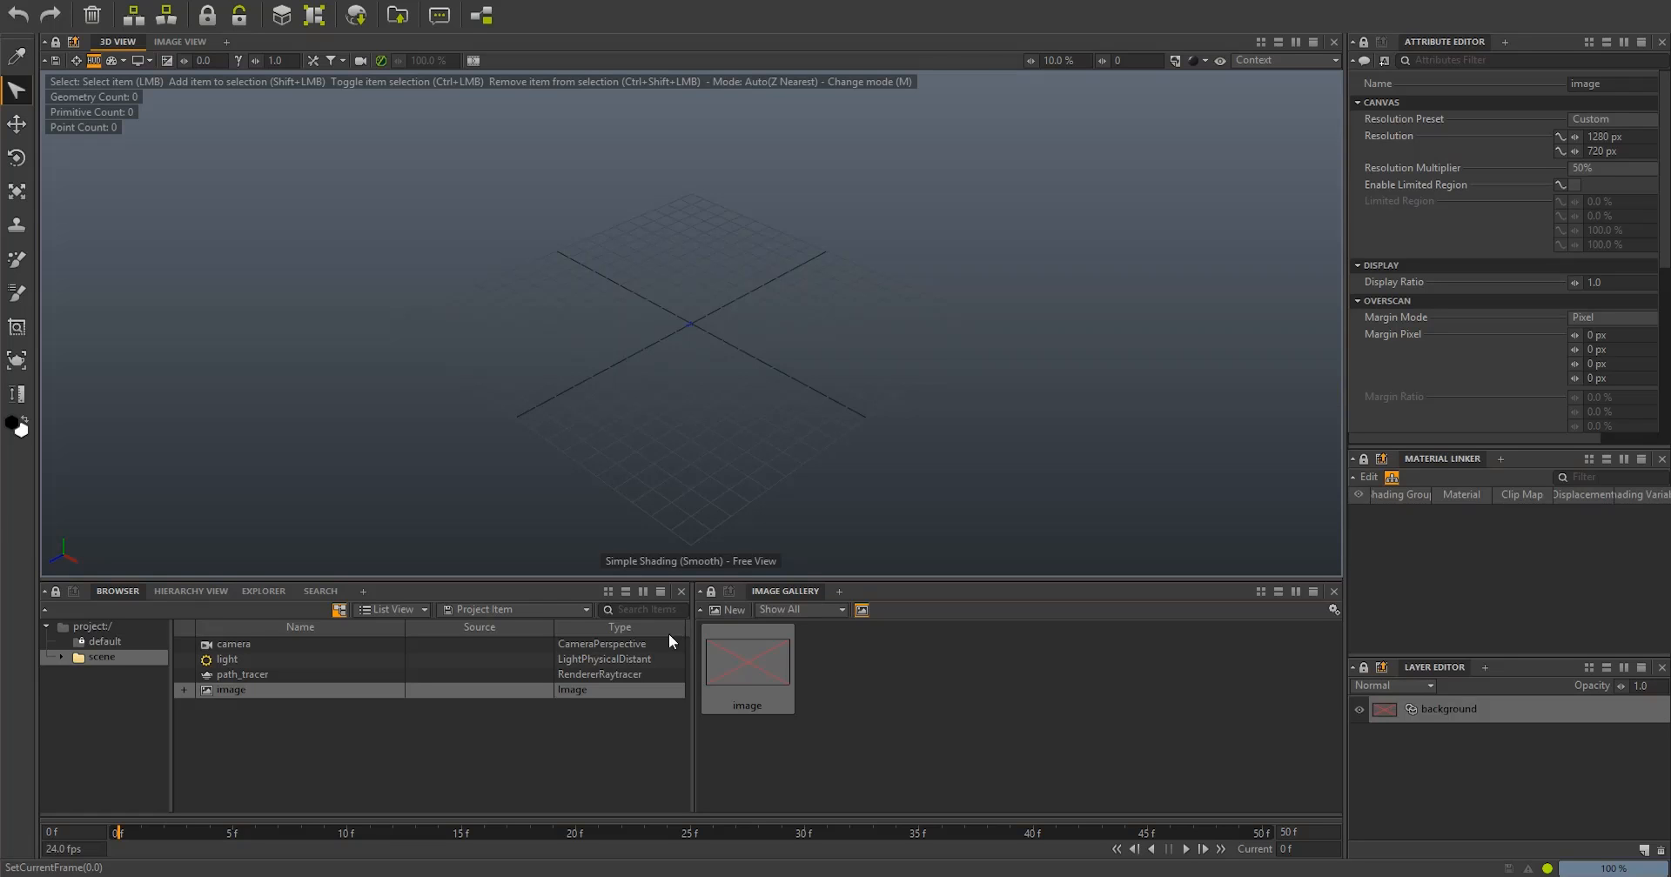
# - Reference the file trex_clean.usdc from the USD geometry folder into the scene
pyautogui.click(14, 0)
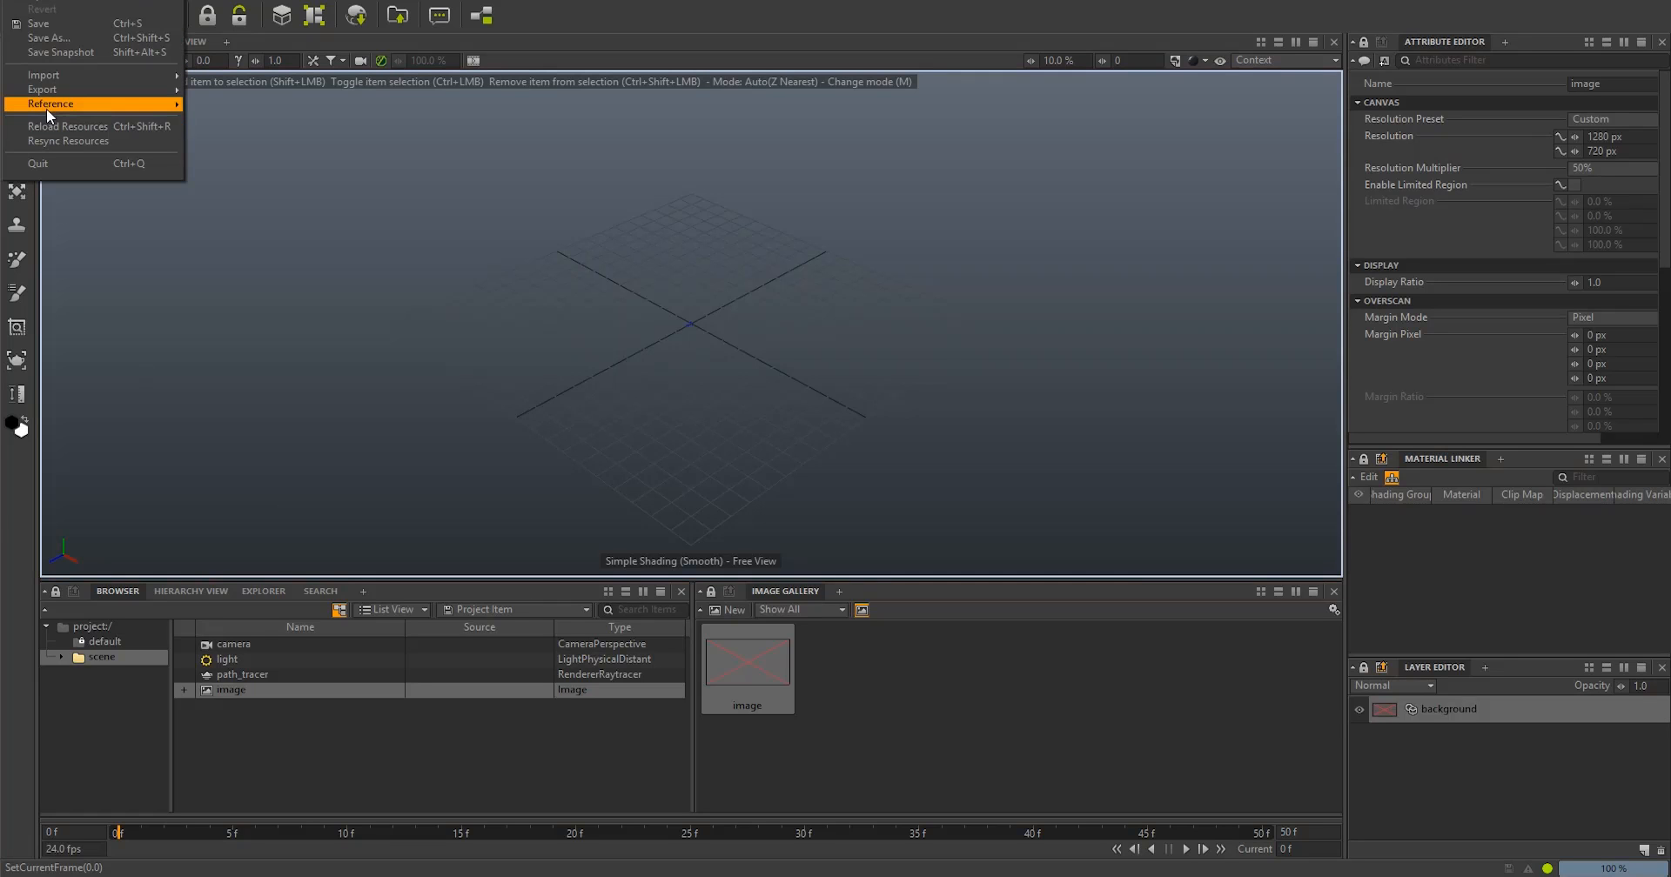
pyautogui.moveTo(180, 103)
pyautogui.click(243, 101)
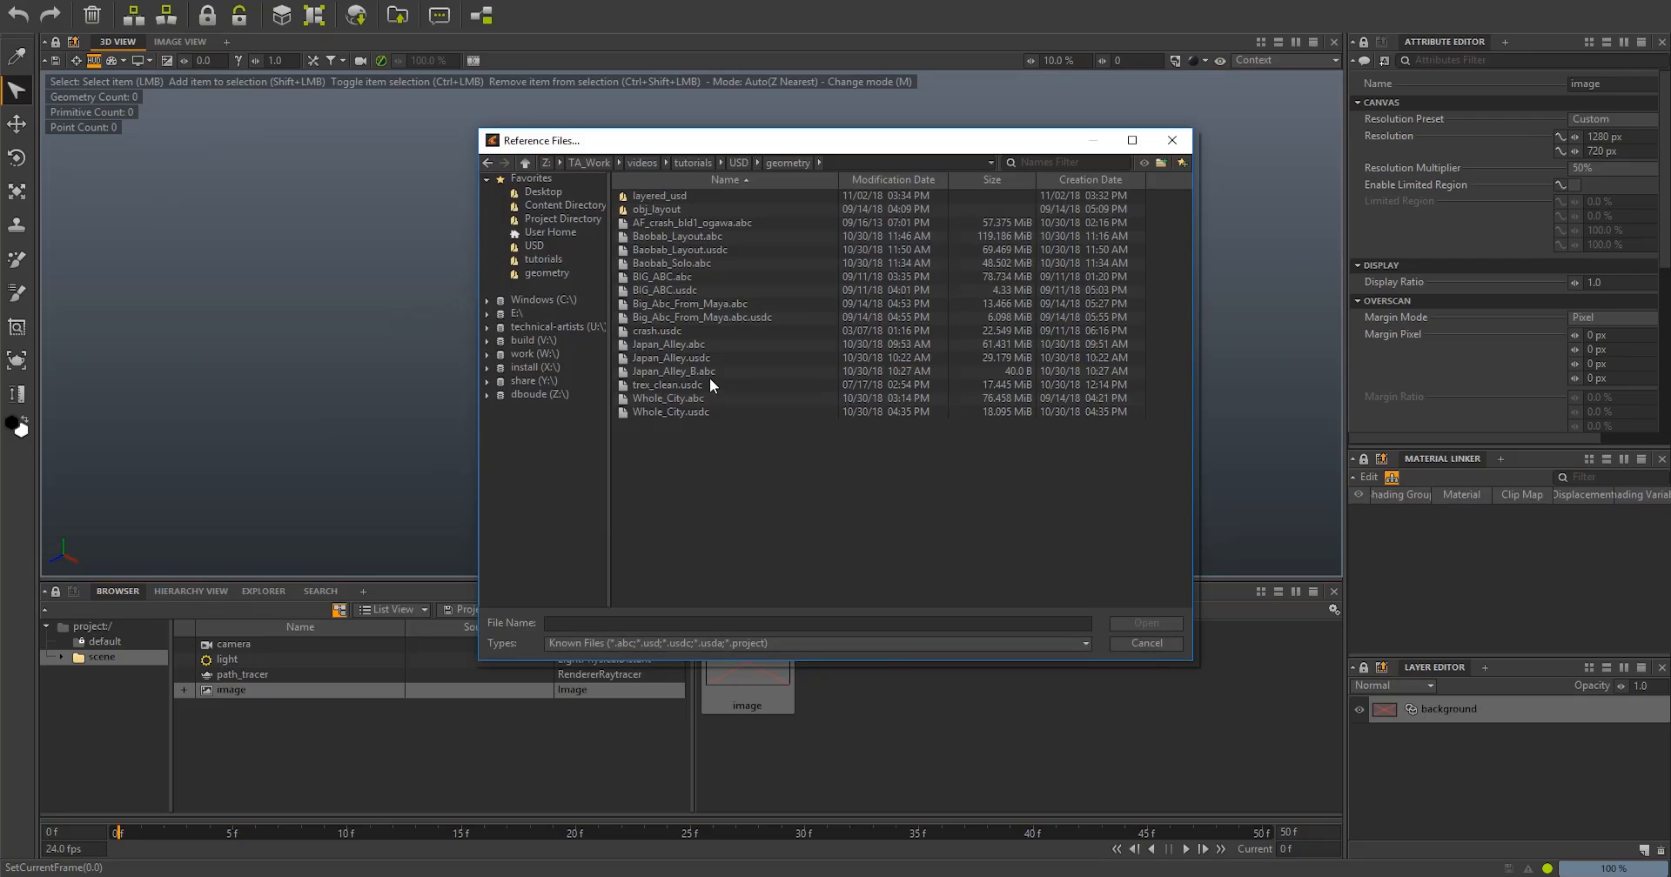
pyautogui.doubleClick(688, 384)
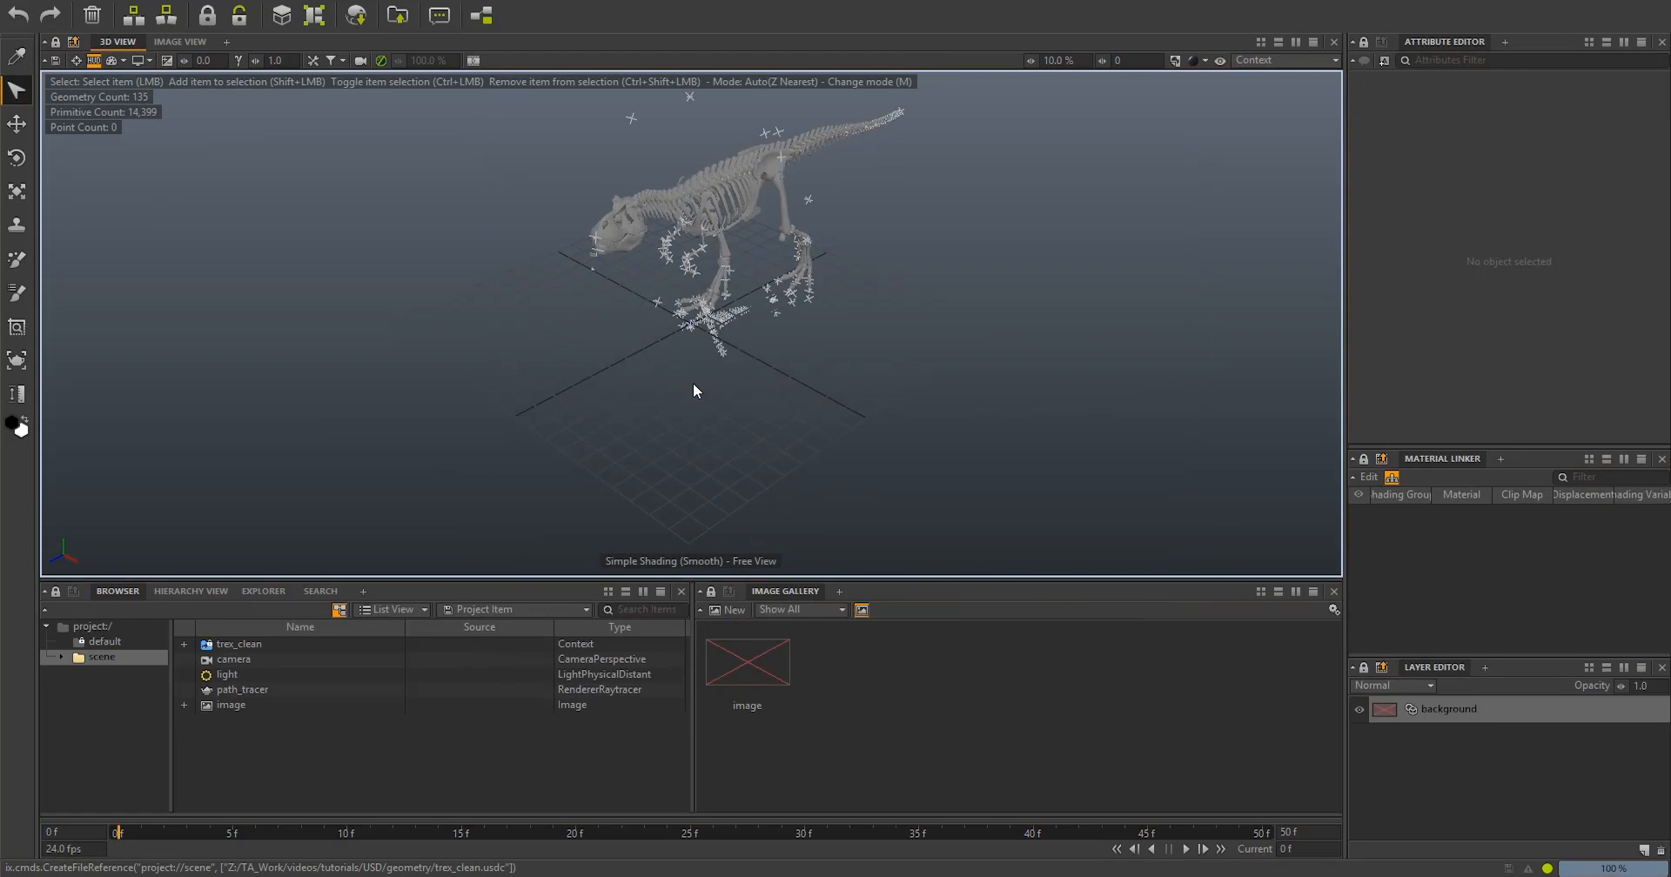
# - Select individual bones of the referenced T-rex skeleton, from the ribs and tail to the head, to inspect its separate items
pyautogui.keyDown('alt'); pyautogui.moveTo(754, 424); pyautogui.dragTo(754, 480, button='middle'); pyautogui.keyUp('alt')
pyautogui.keyDown('alt'); pyautogui.moveTo(754, 480); pyautogui.dragTo(727, 395); pyautogui.keyUp('alt')
pyautogui.click(707, 234)
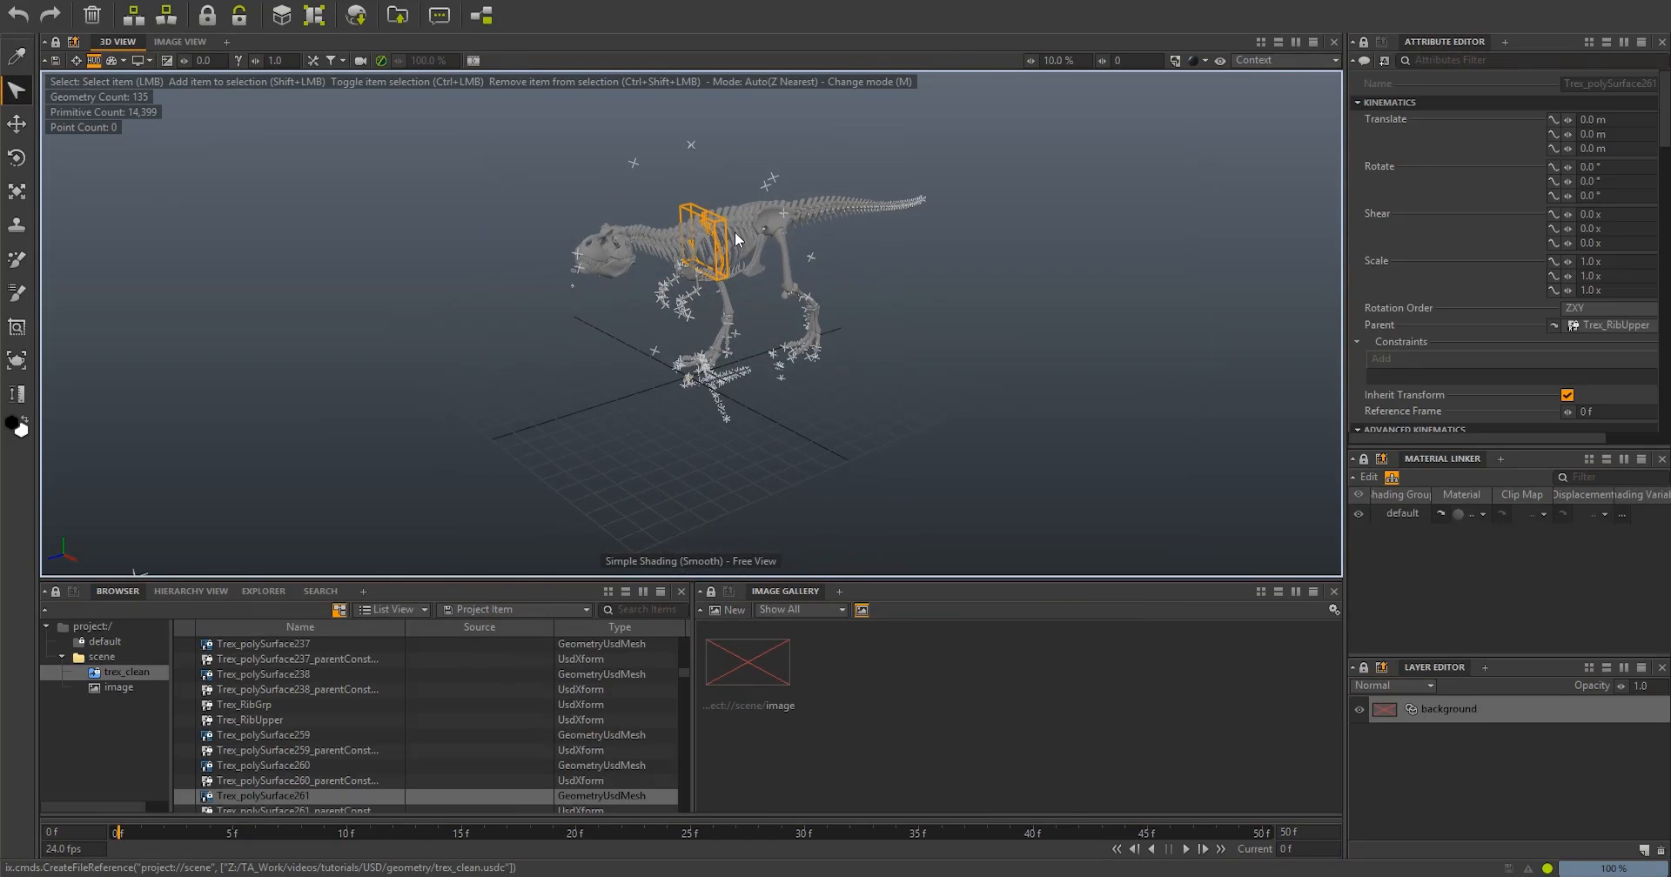
pyautogui.click(770, 216)
pyautogui.click(871, 207)
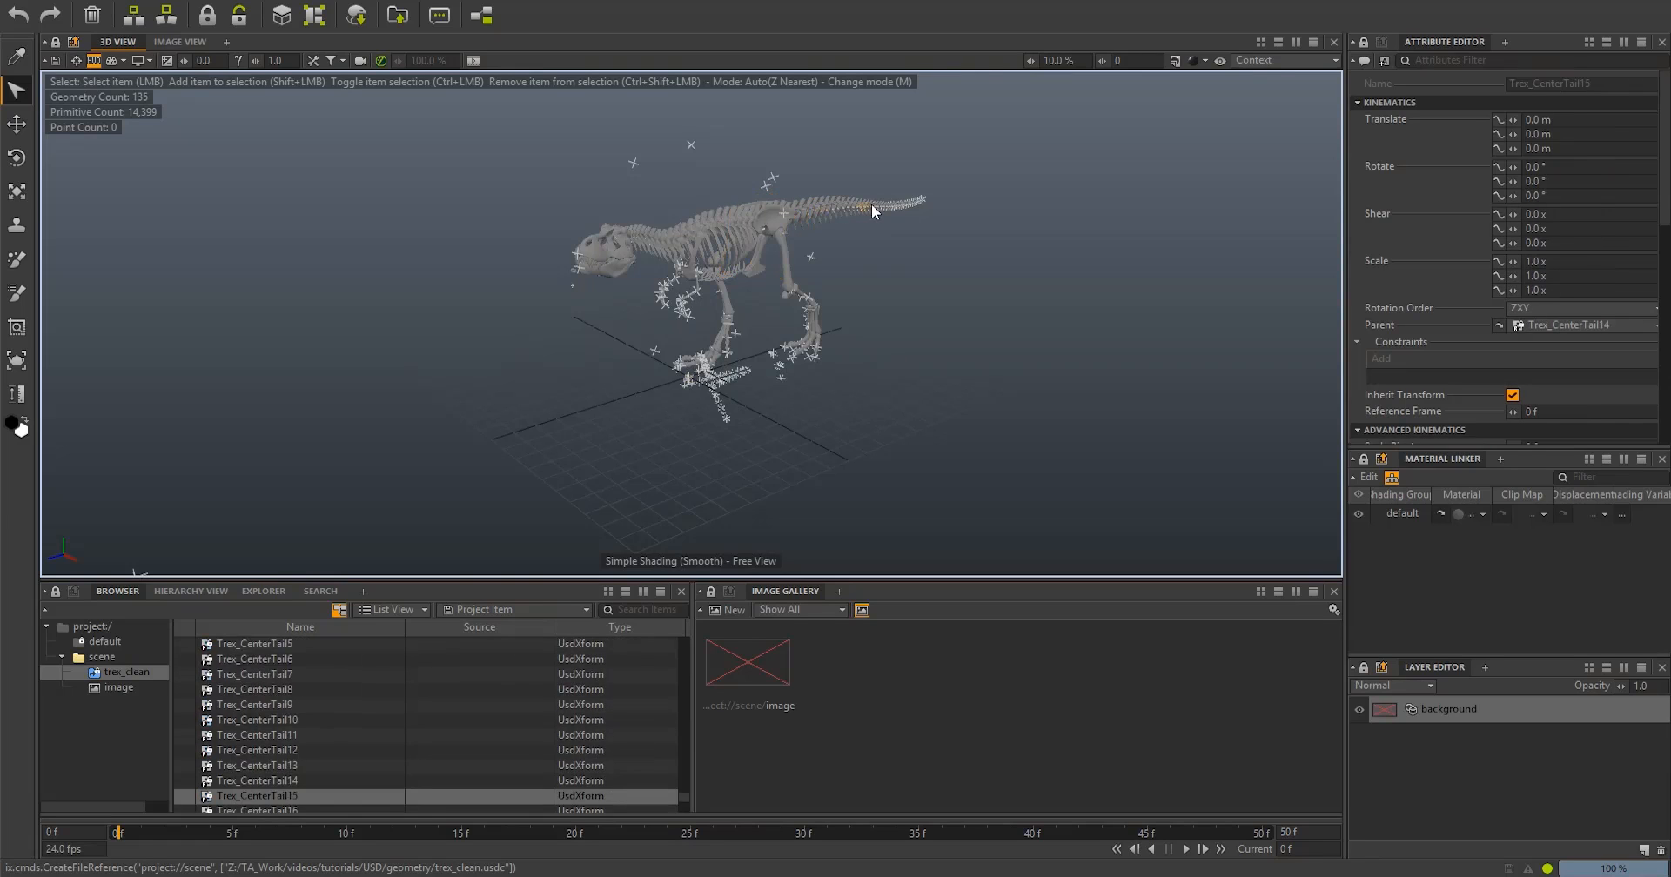
pyautogui.click(613, 250)
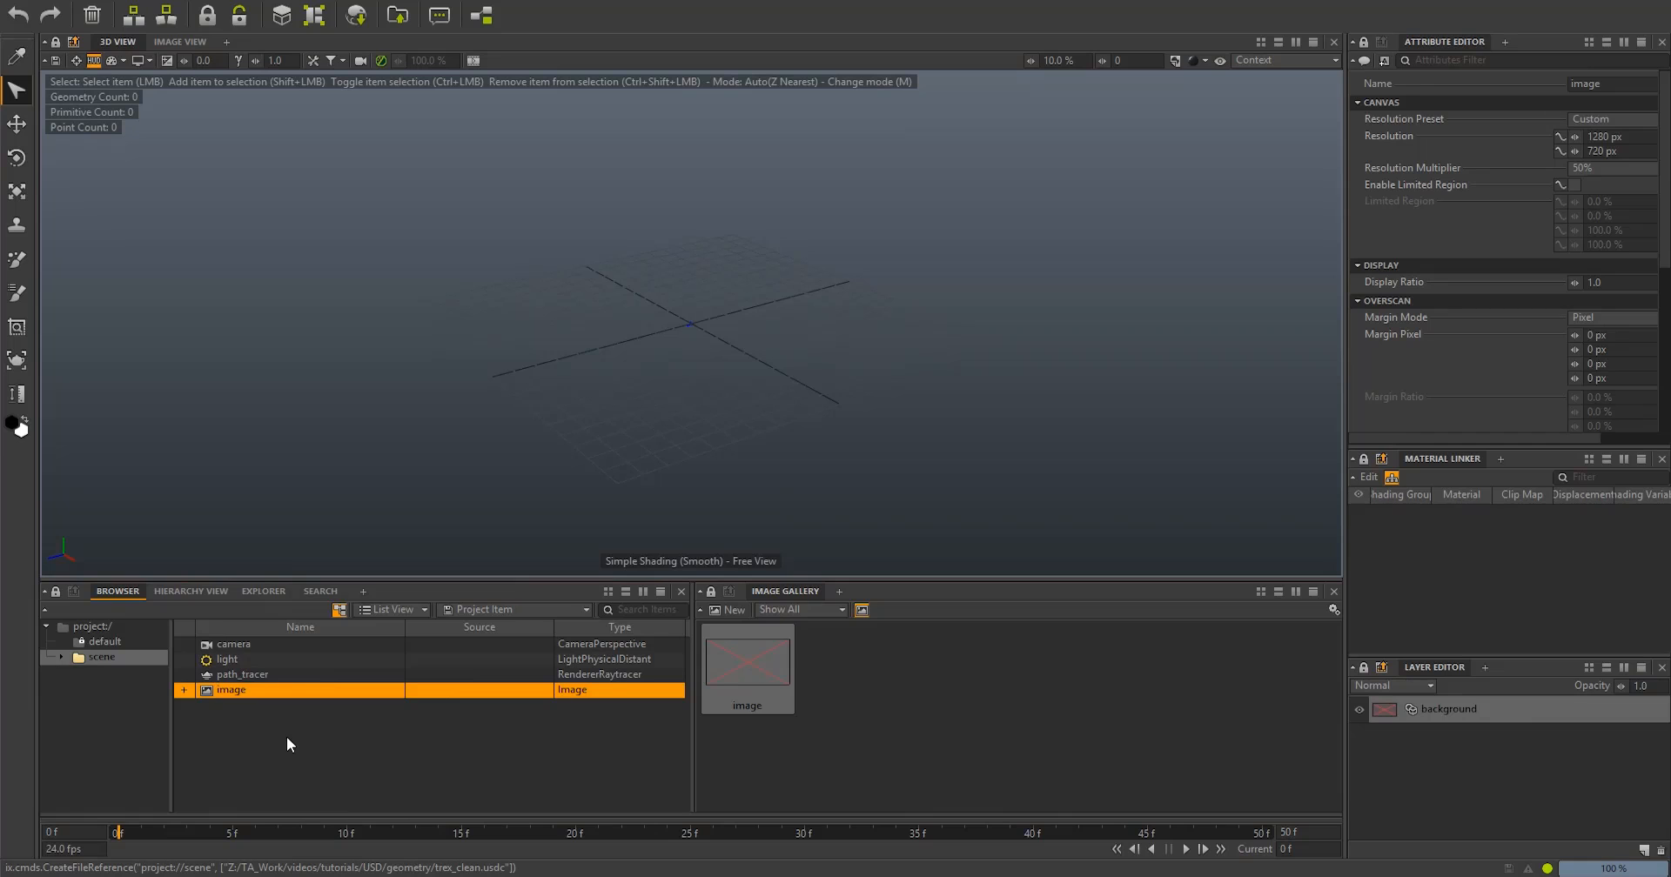
# - Create a USD geometry bundle and load trex_clean.usdc as its source file
pyautogui.click(70, 0)
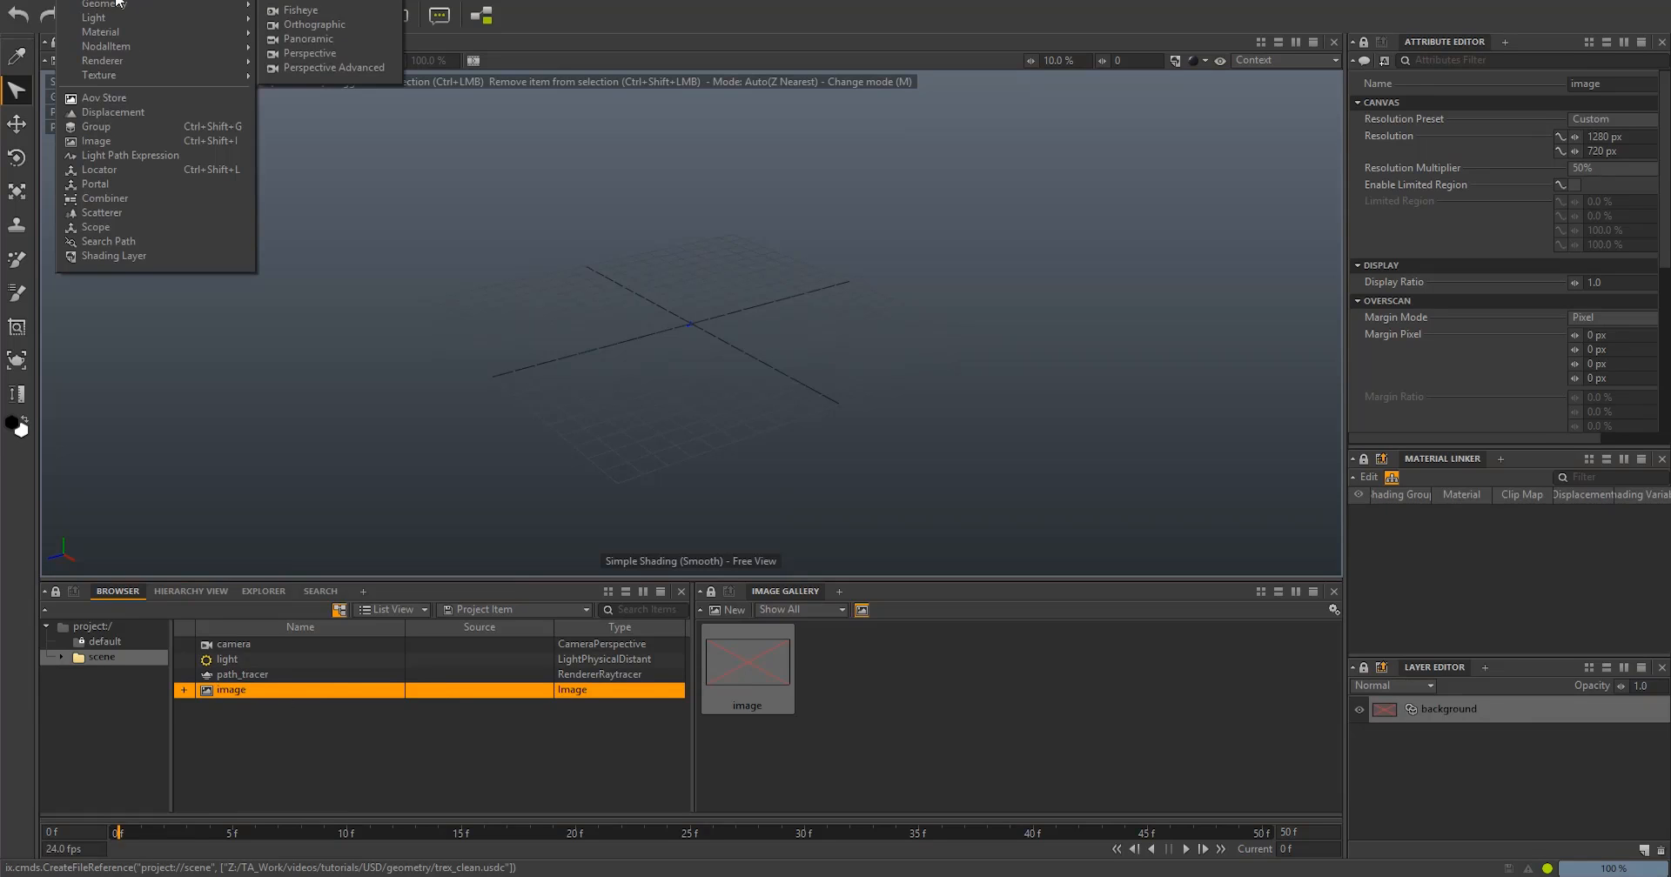
pyautogui.moveTo(166, 6)
pyautogui.click(341, 41)
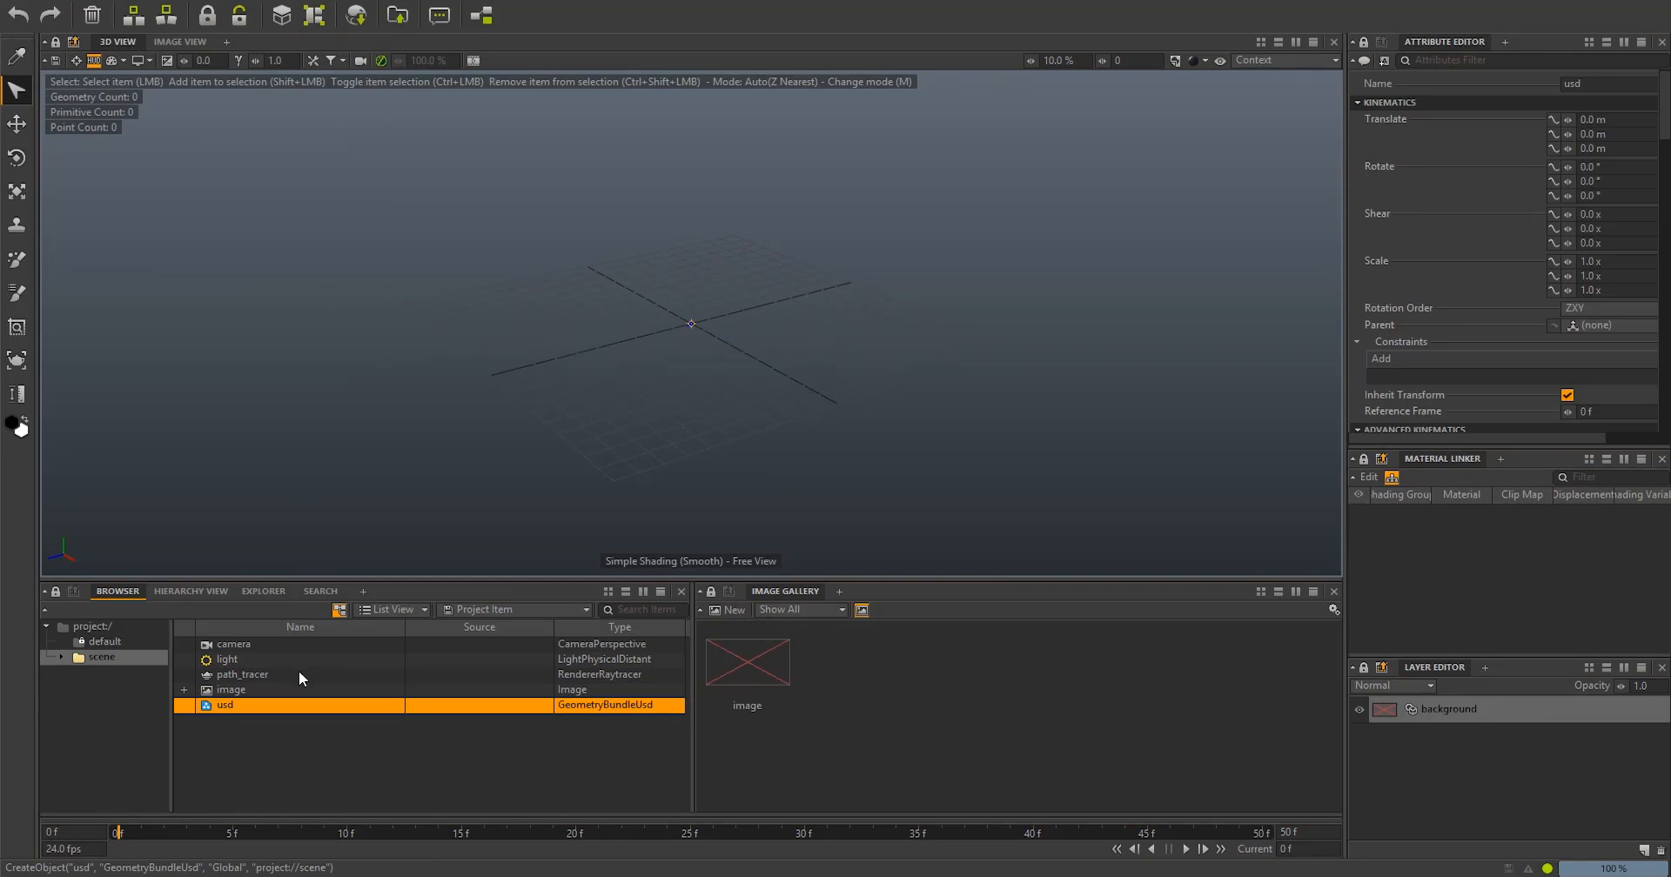
pyautogui.moveTo(1346, 205); pyautogui.dragTo(1268, 206)
pyautogui.moveTo(1664, 109); pyautogui.dragTo(1661, 437)
pyautogui.click(1339, 380)
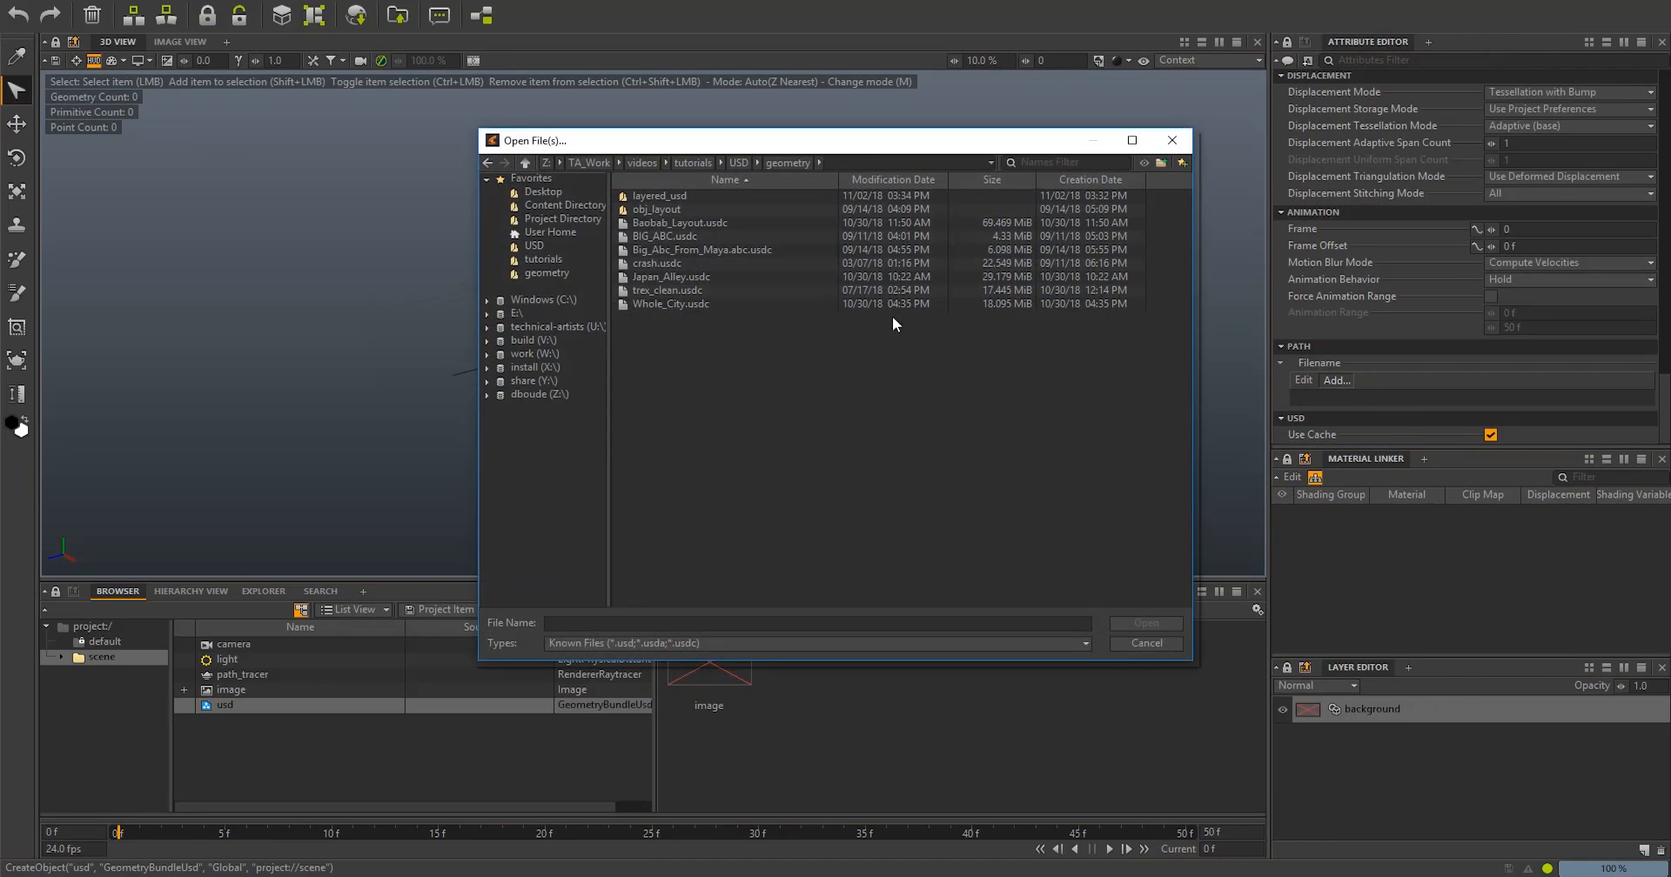
pyautogui.doubleClick(662, 290)
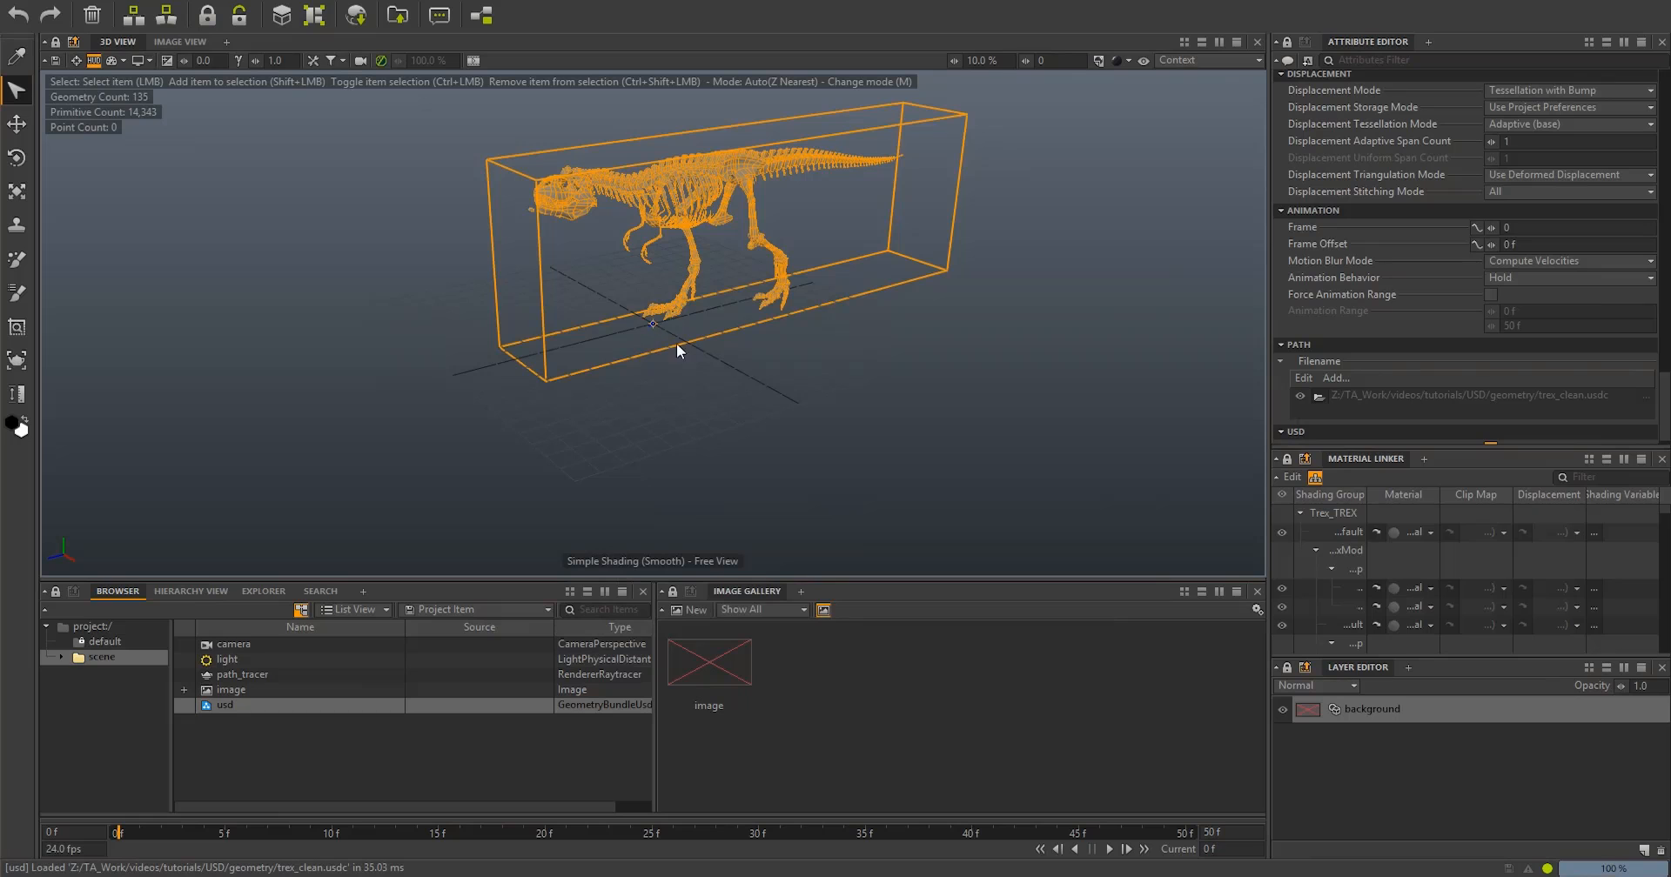
# - Deselect the T-rex bundle and scrub through the timeline to preview its animation
pyautogui.click(616, 440)
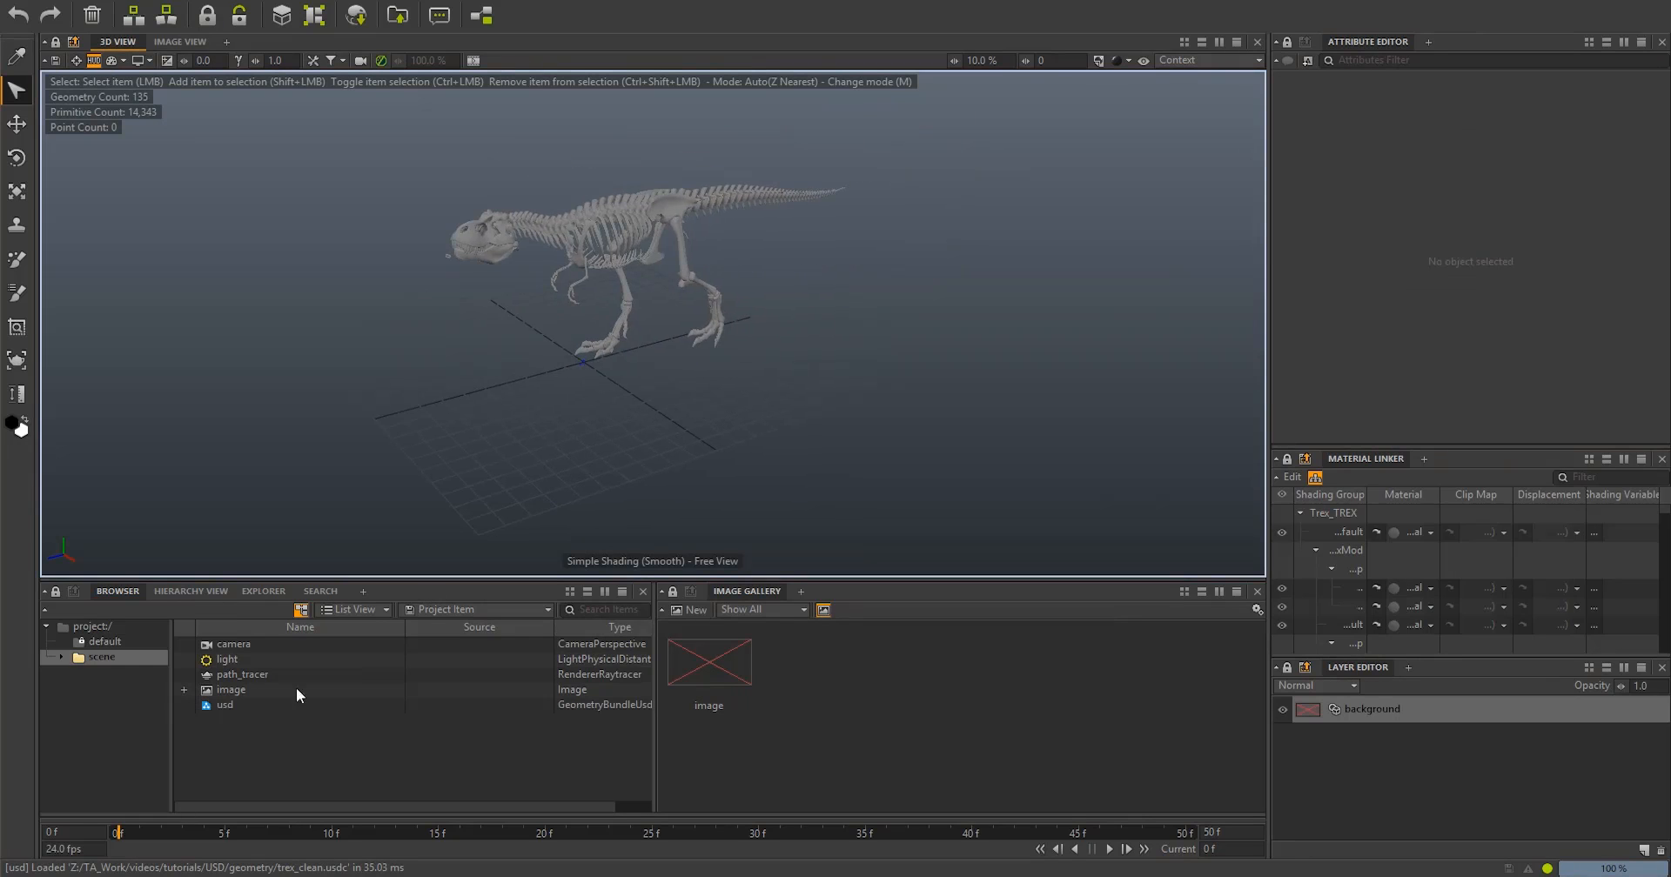
pyautogui.moveTo(135, 843); pyautogui.dragTo(1031, 857)
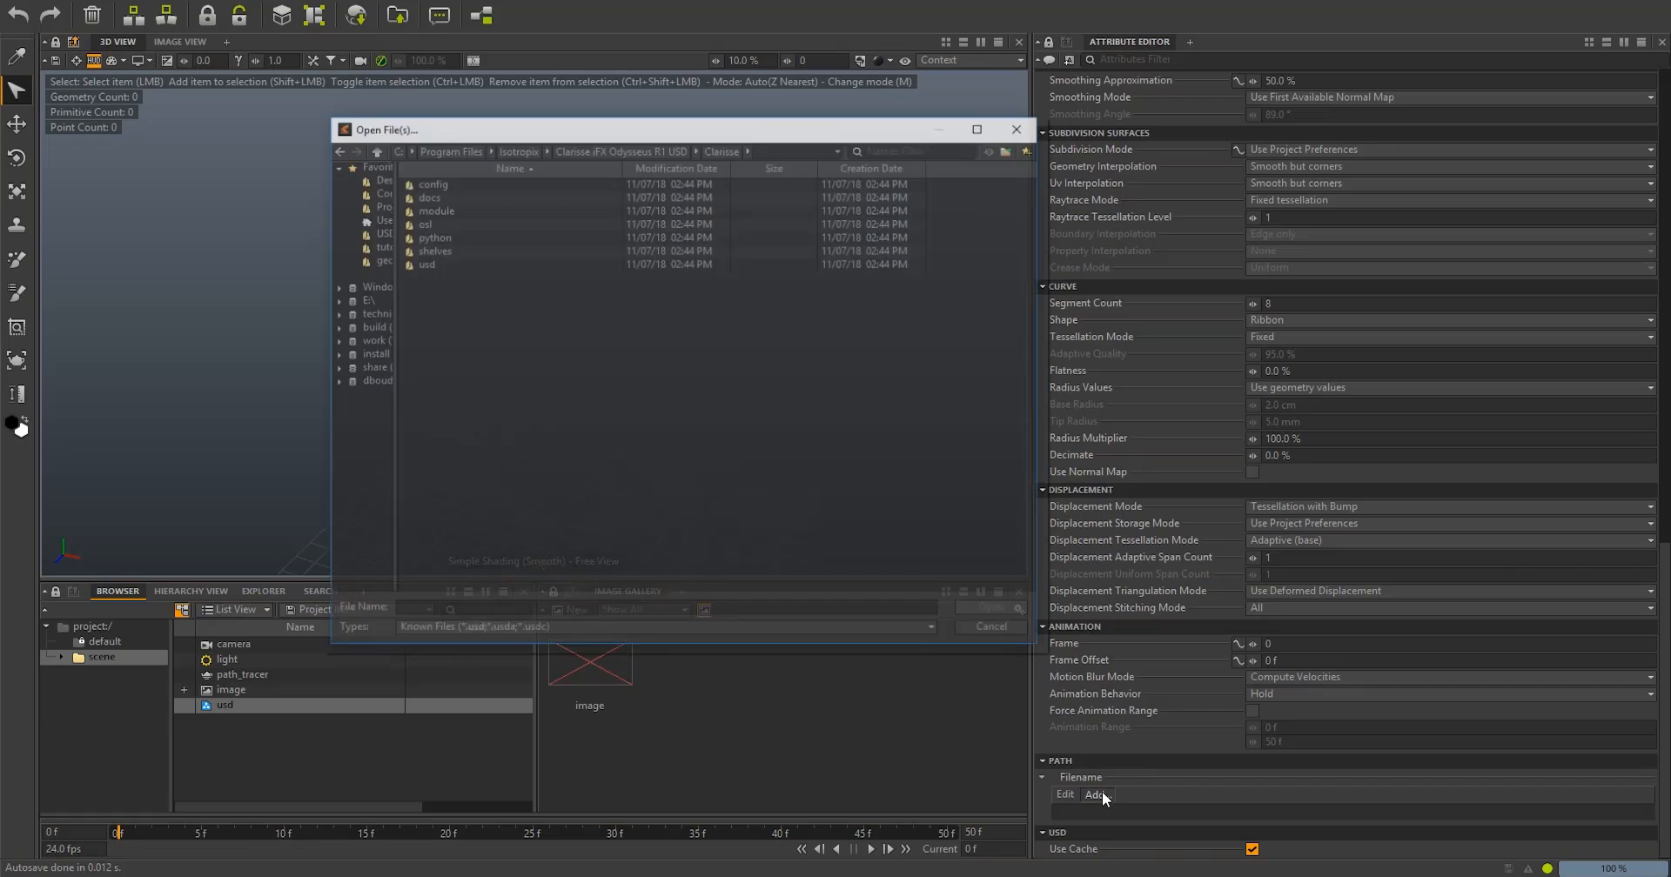
# - Load chimp_T_Pose_WITH_UV.usdc from the layered_usd folder into the USD bundle and add chimp_anim_NO_UV.usdc as a second layer
pyautogui.doubleClick(440, 200)
pyautogui.doubleClick(441, 190)
pyautogui.doubleClick(442, 183)
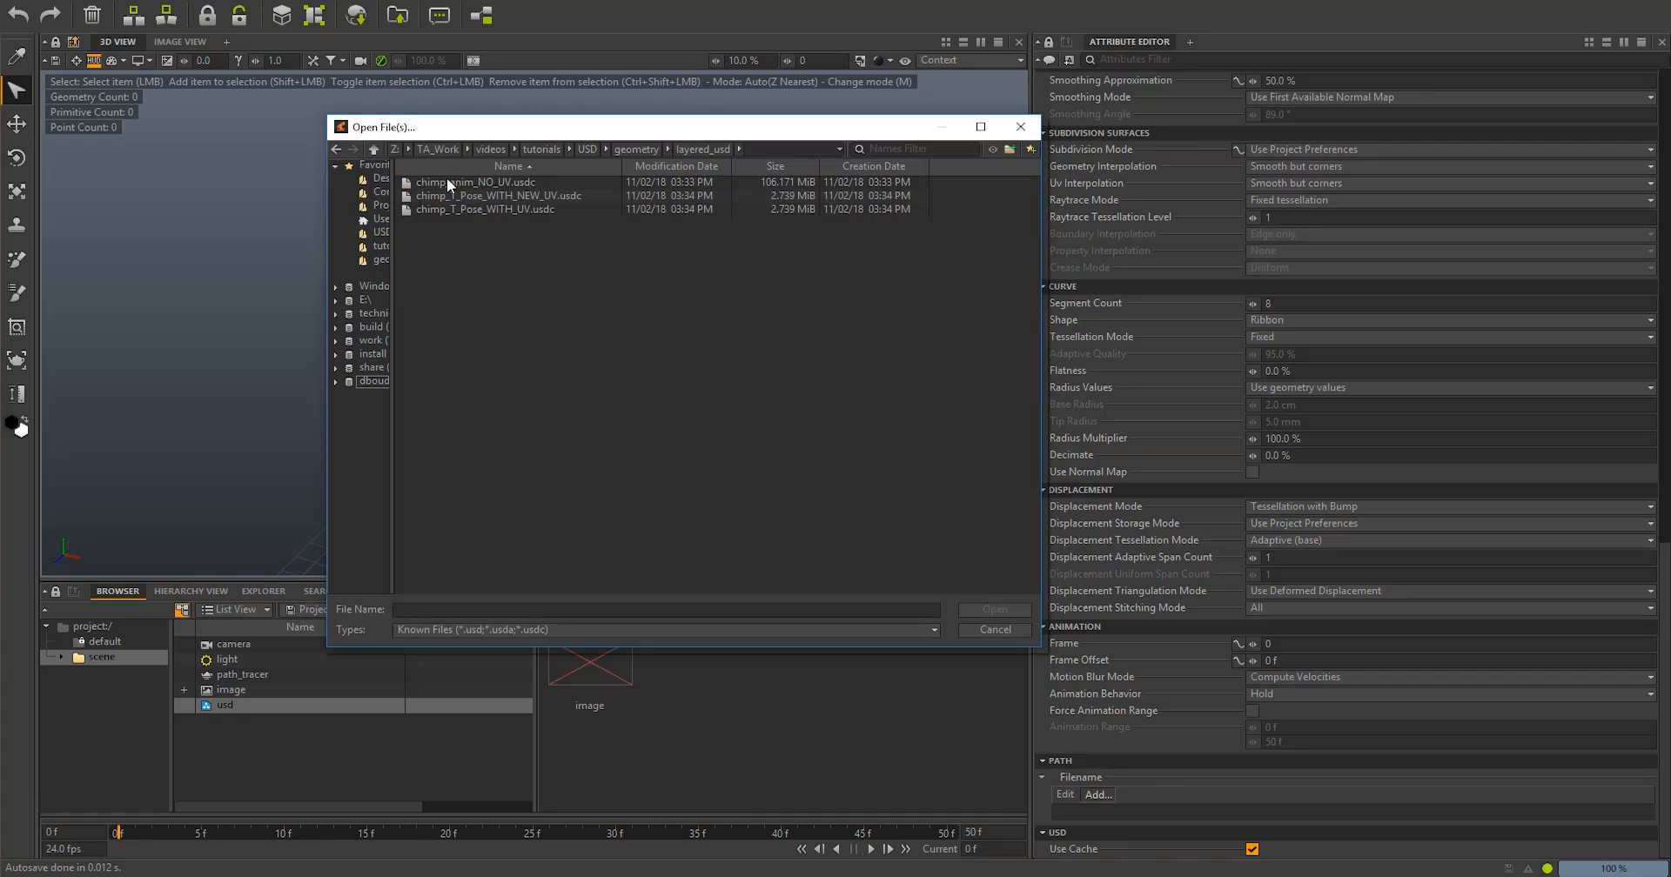
pyautogui.doubleClick(480, 209)
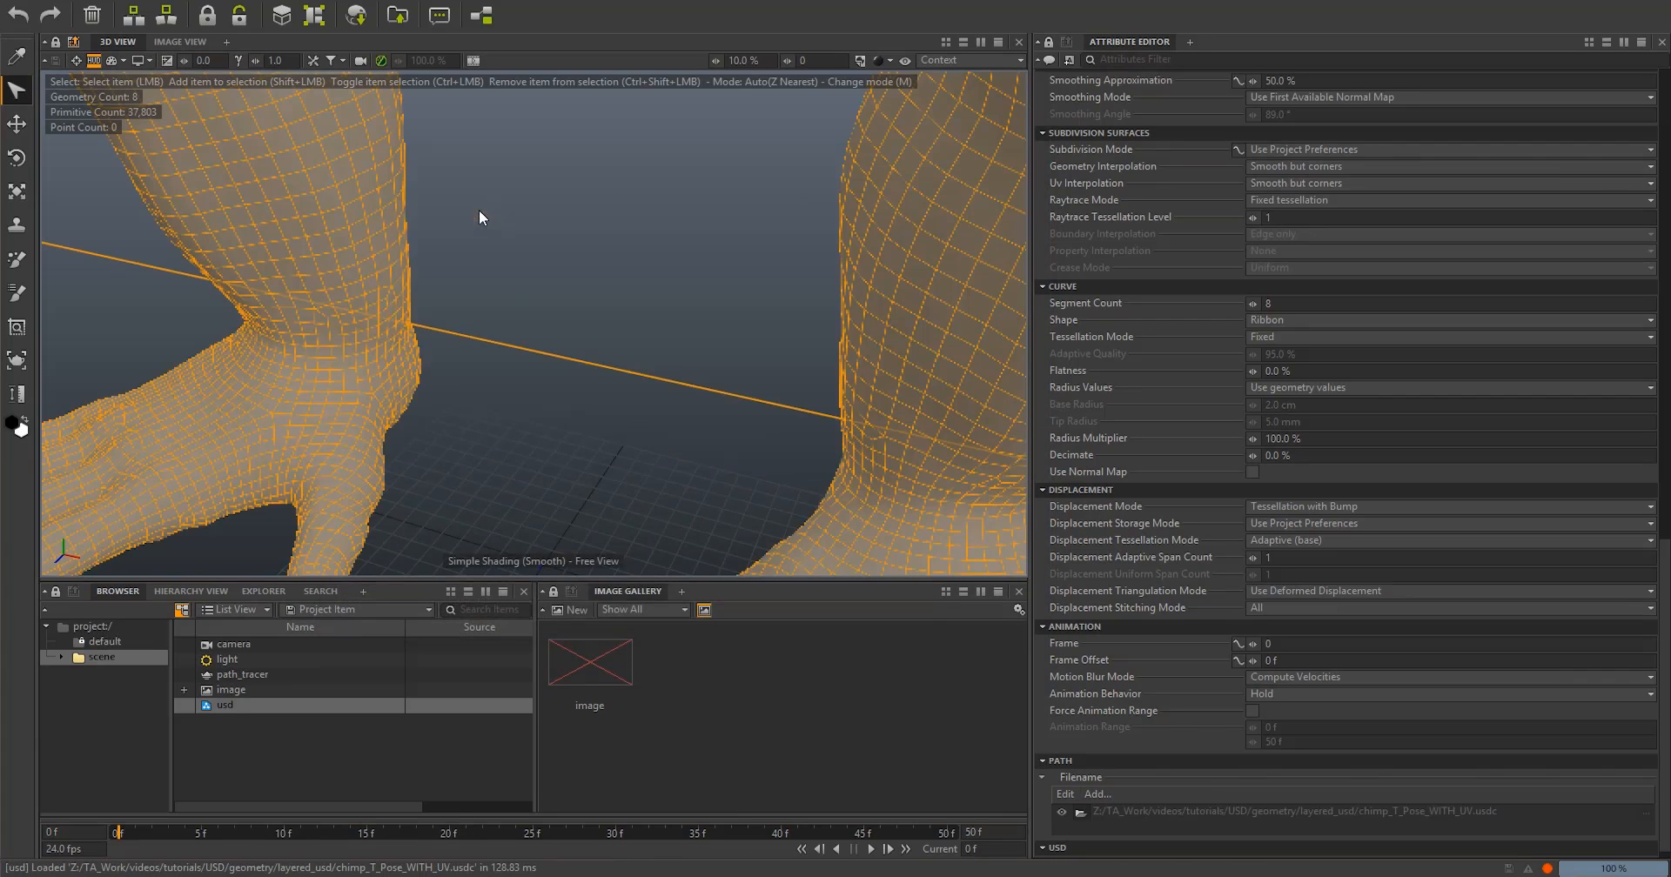
pyautogui.press('f')
pyautogui.click(1098, 794)
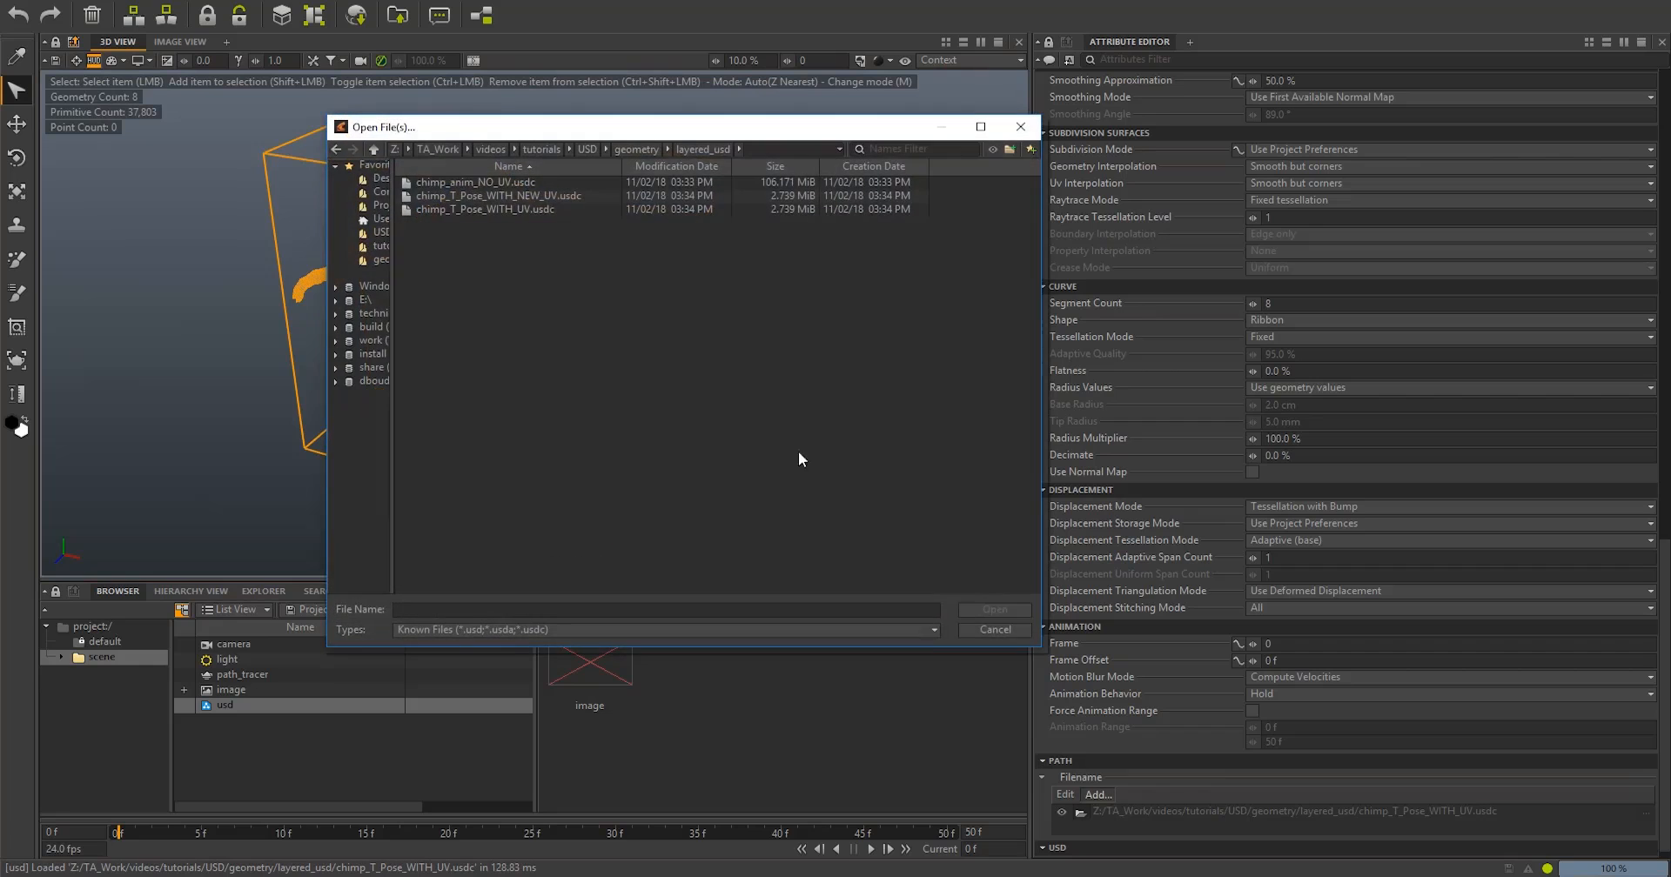
pyautogui.doubleClick(478, 182)
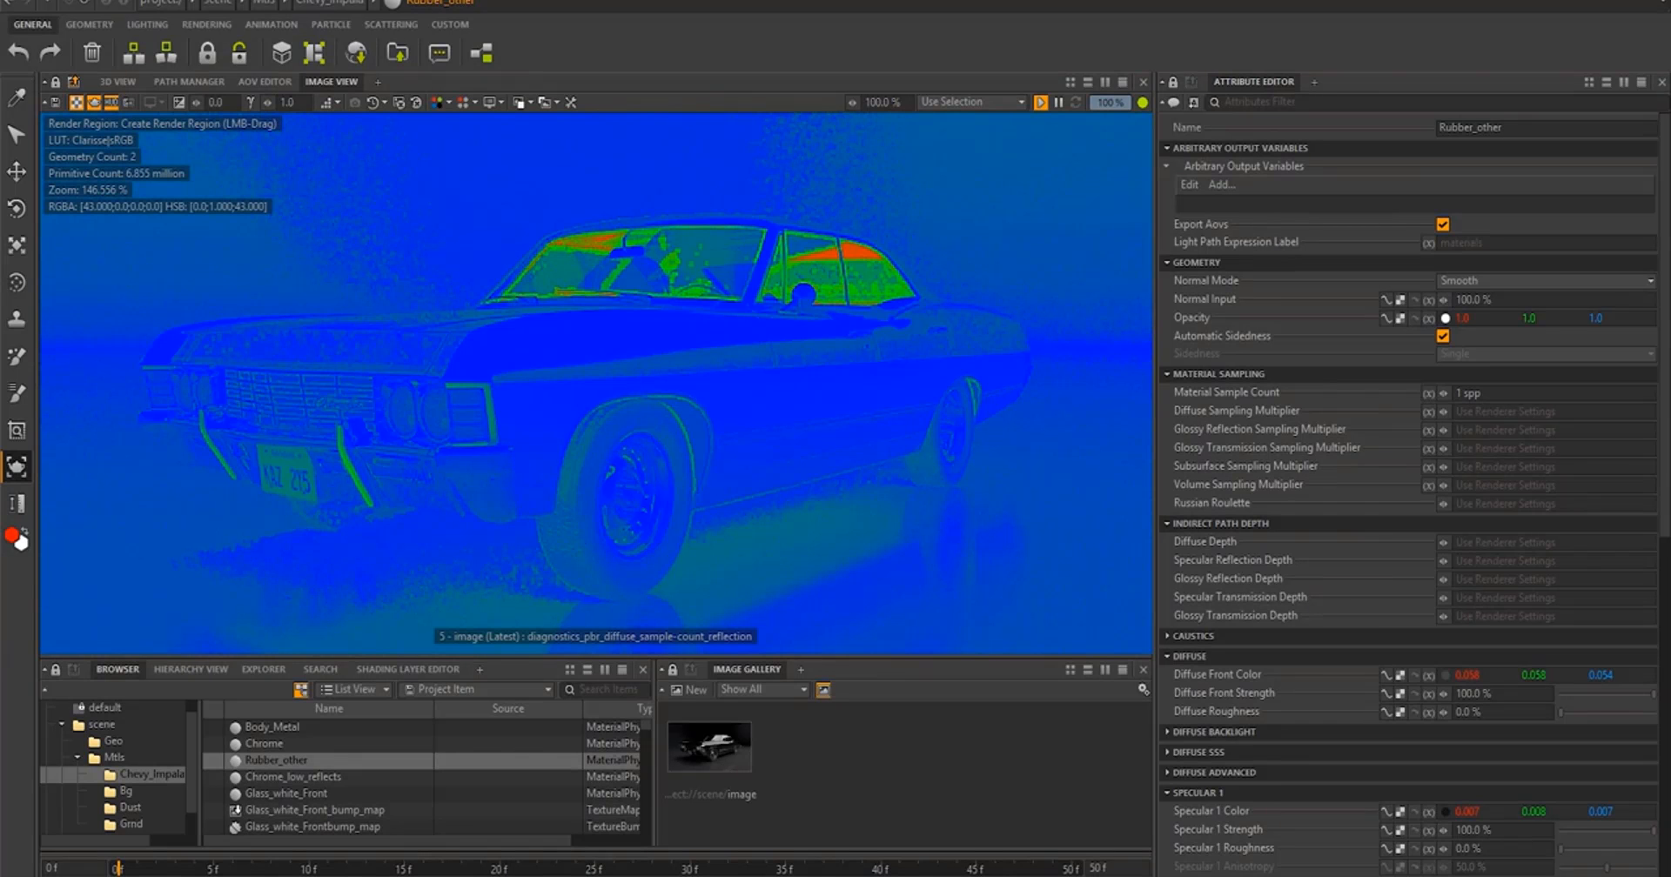
# - Cycle the car render through the specular-gloss, light sample count, ray count and depth outputs
pyautogui.press('Down')
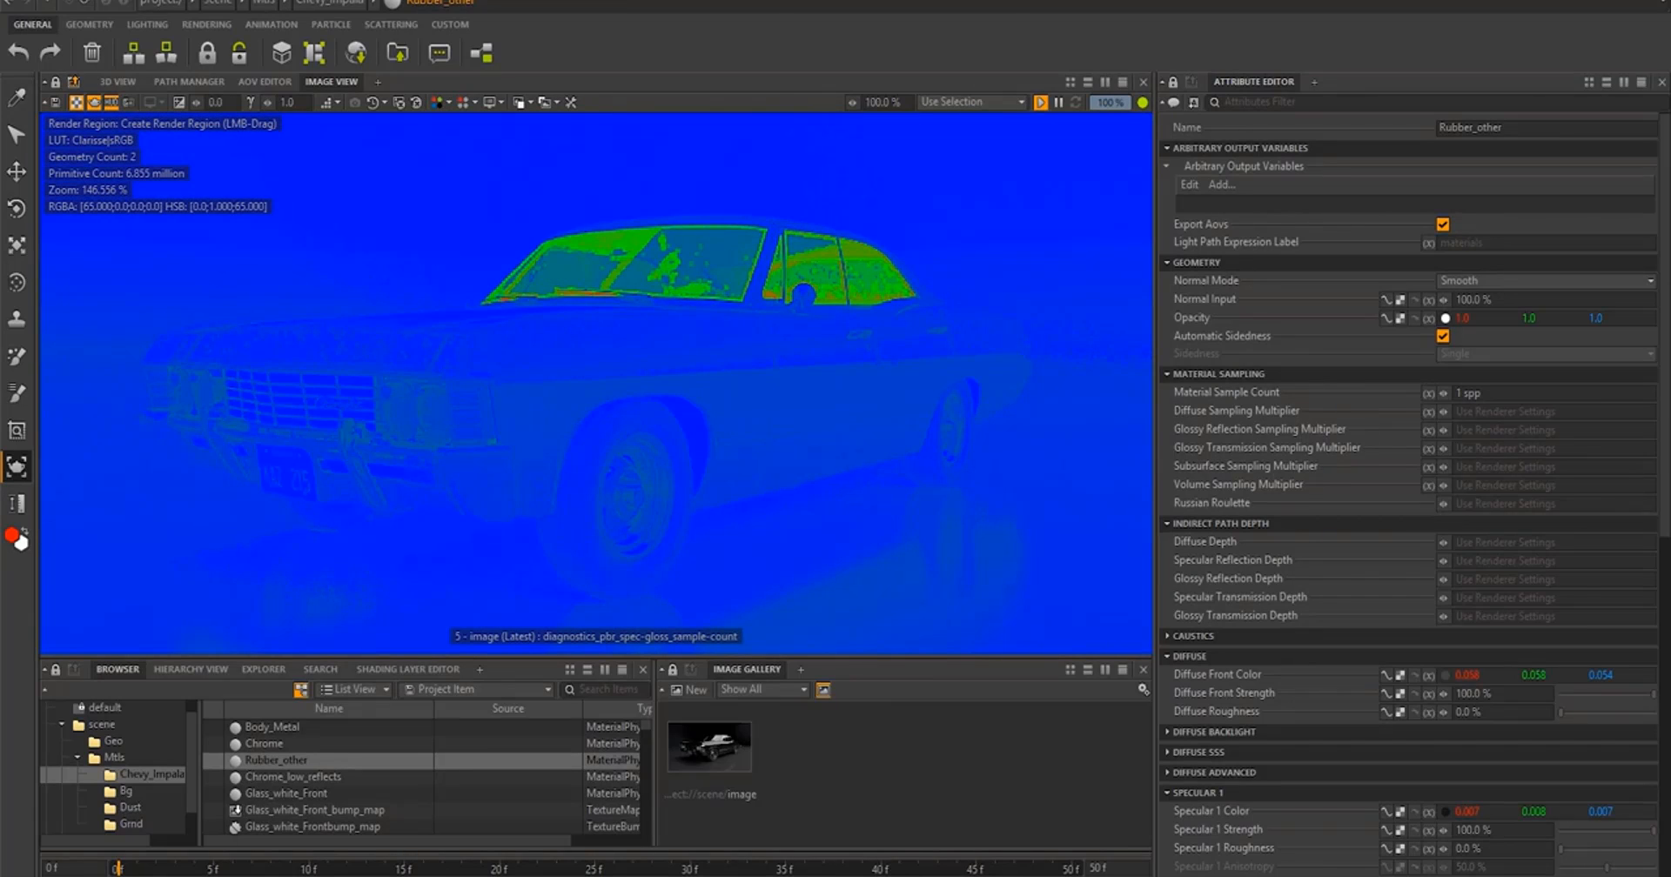
pyautogui.press('Down')
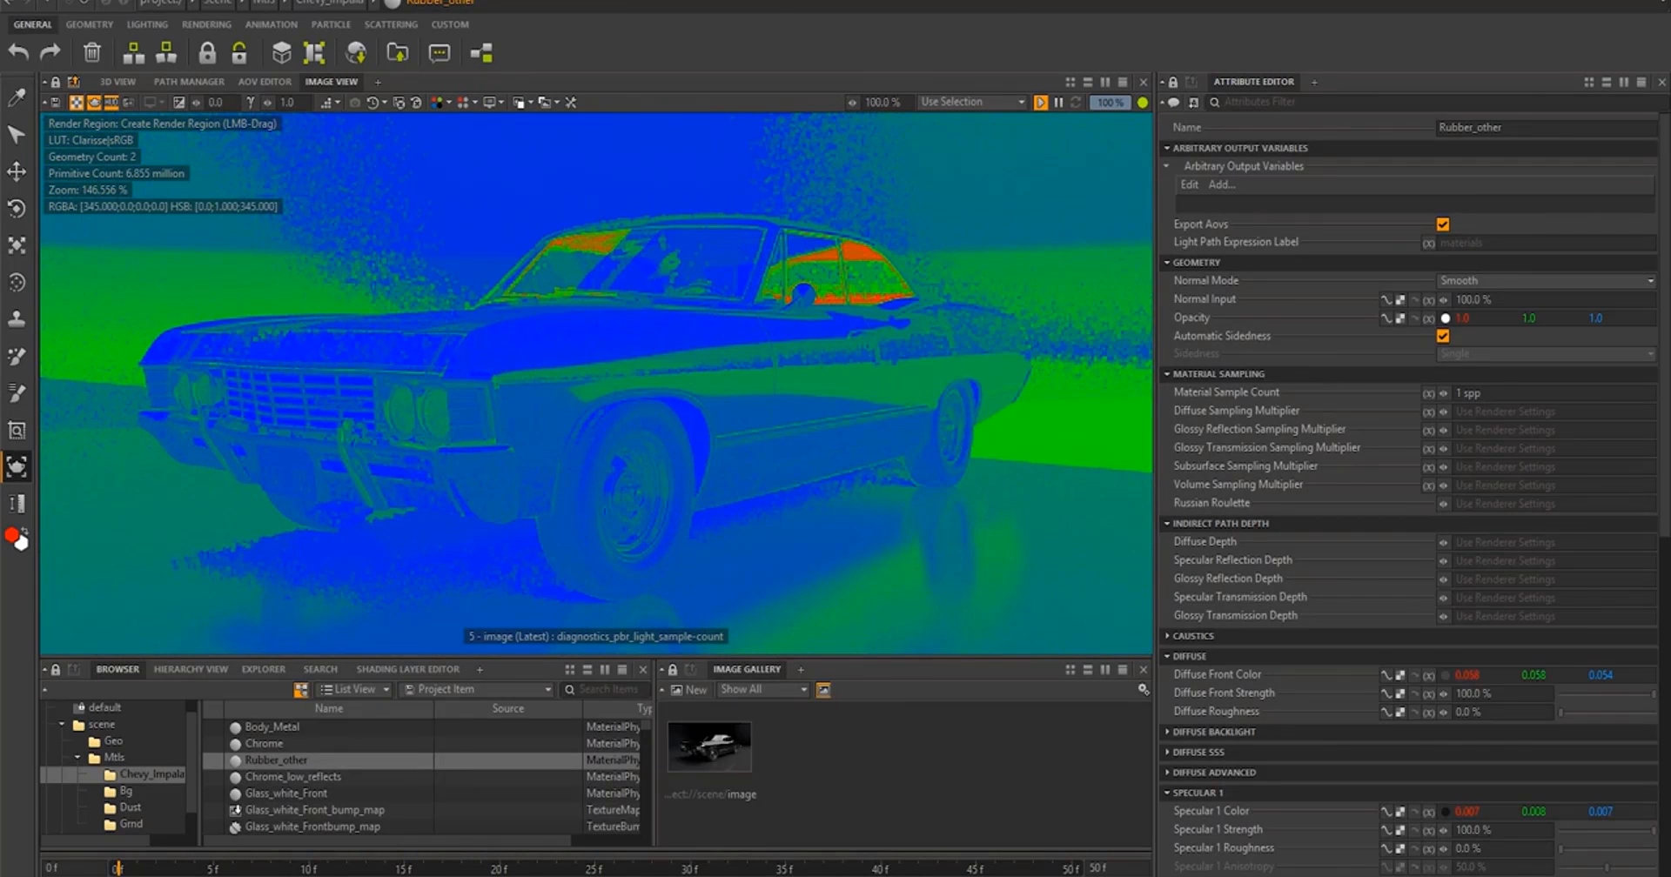
pyautogui.press('Down')
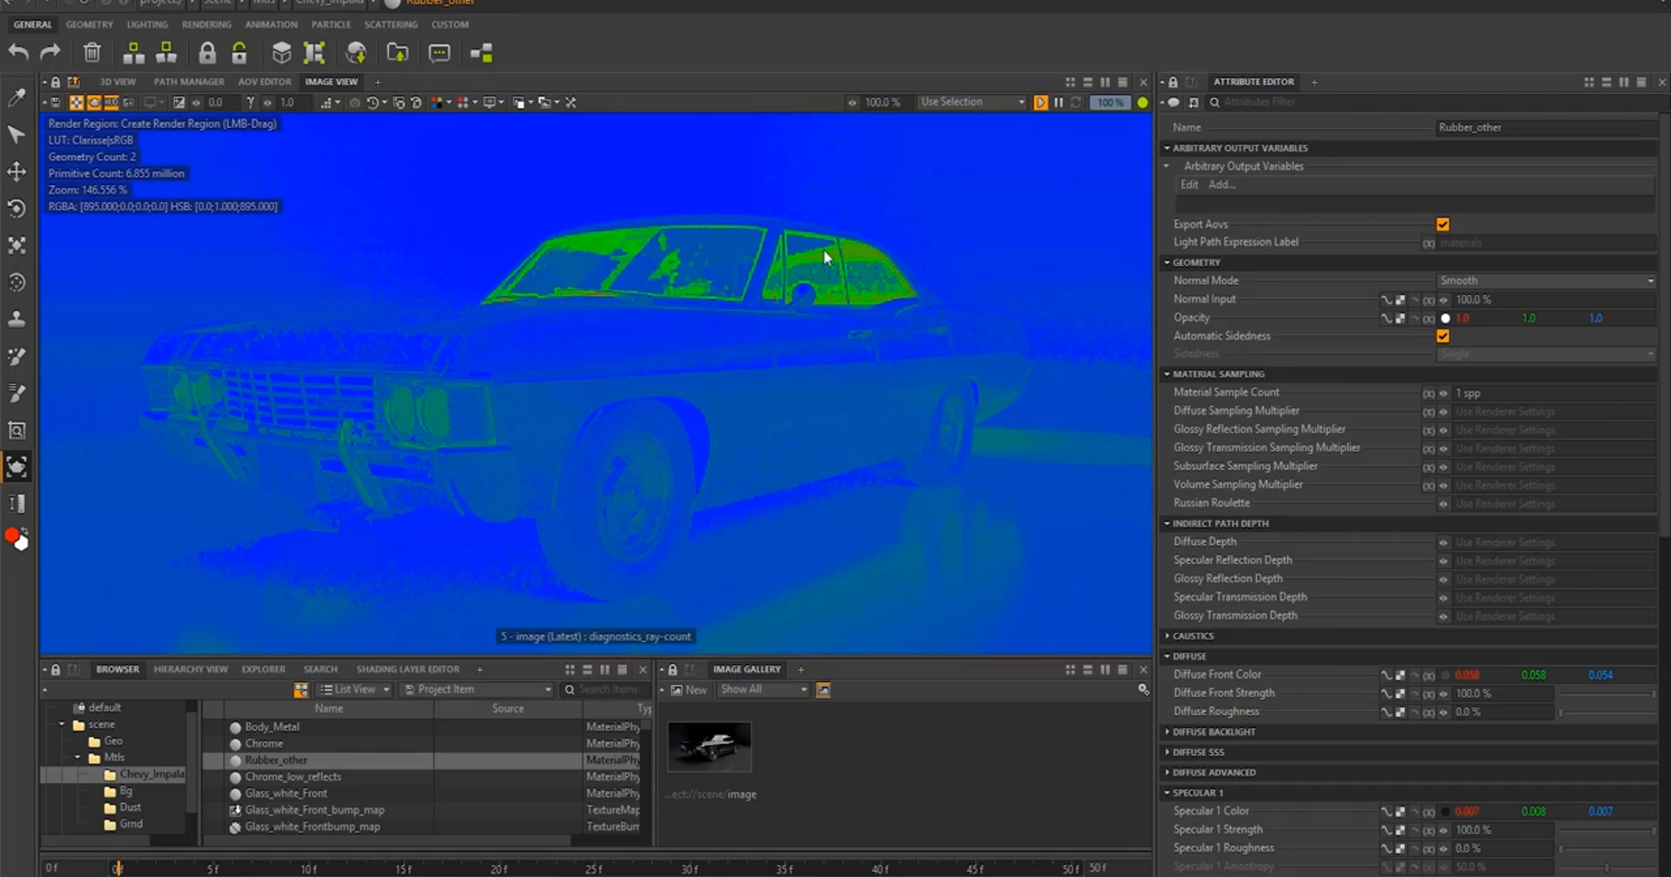
pyautogui.press('Down')
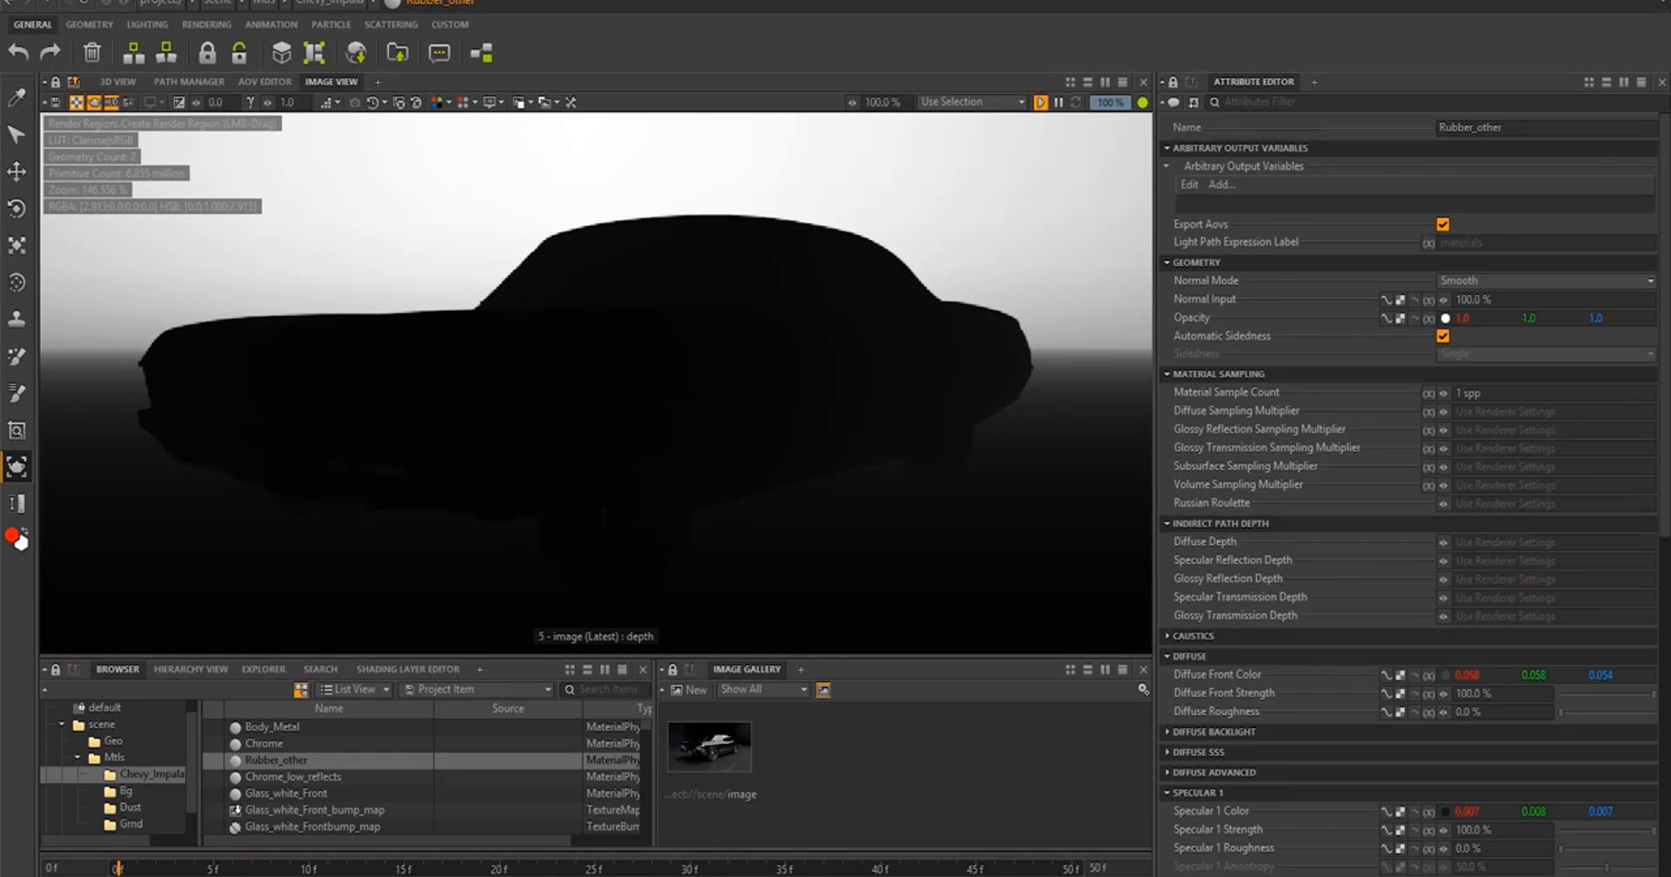
pyautogui.click(493, 102)
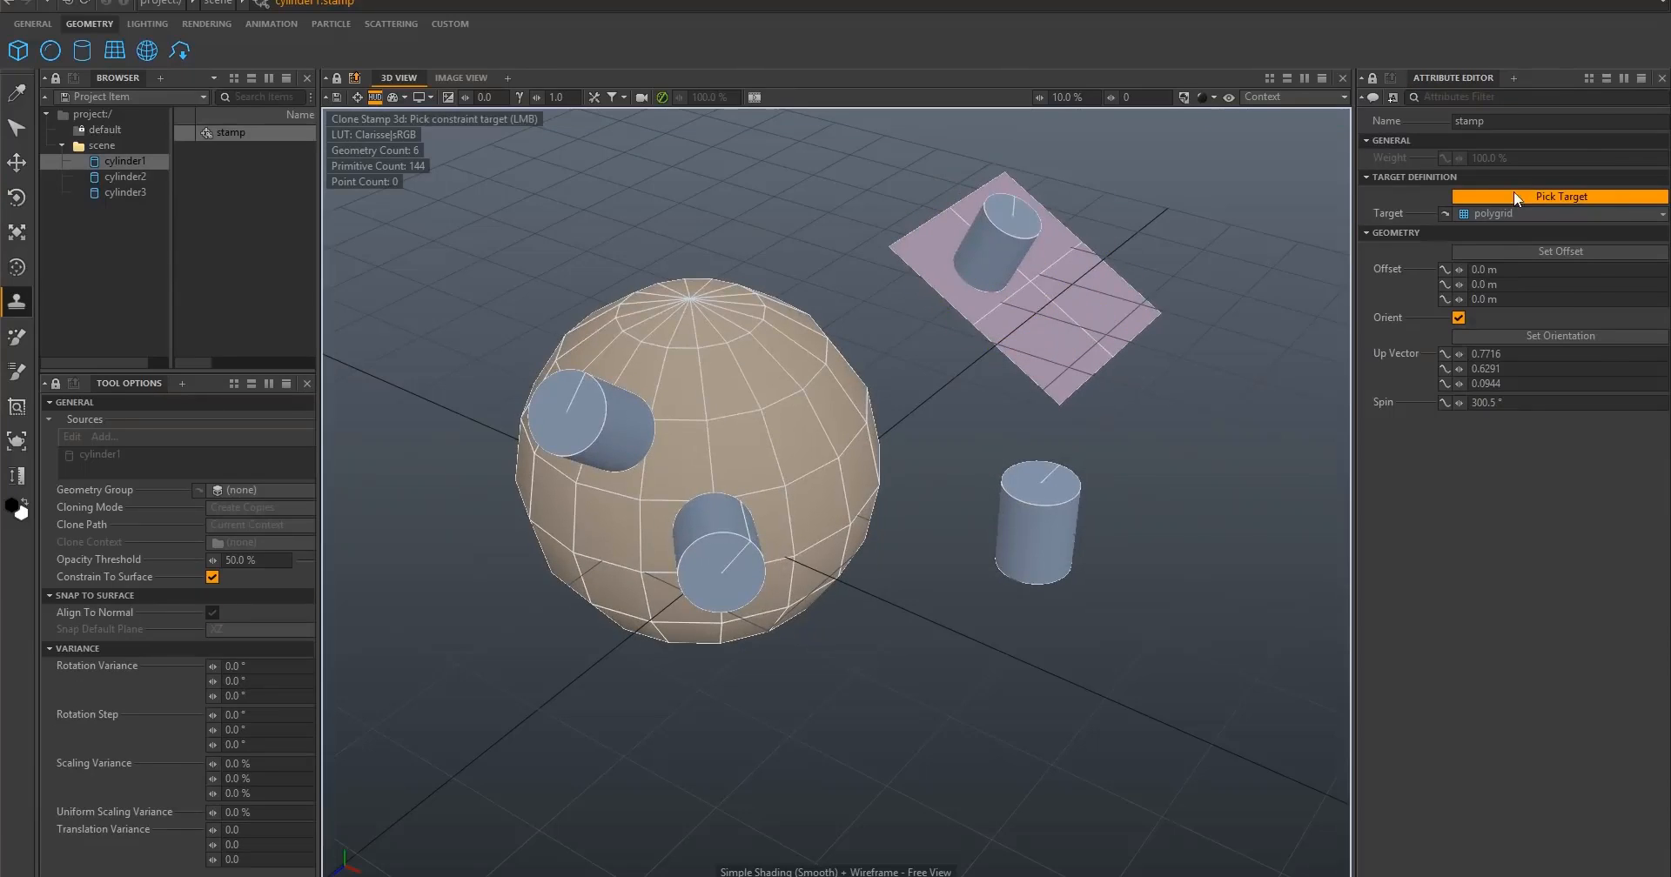
# - Move and rotate the polygrid plane that carries the constrained cylinder
pyautogui.click(1037, 284)
pyautogui.moveTo(1036, 283); pyautogui.dragTo(1088, 315)
pyautogui.press('e')
pyautogui.moveTo(1087, 315); pyautogui.dragTo(1104, 320)
pyautogui.press('w')
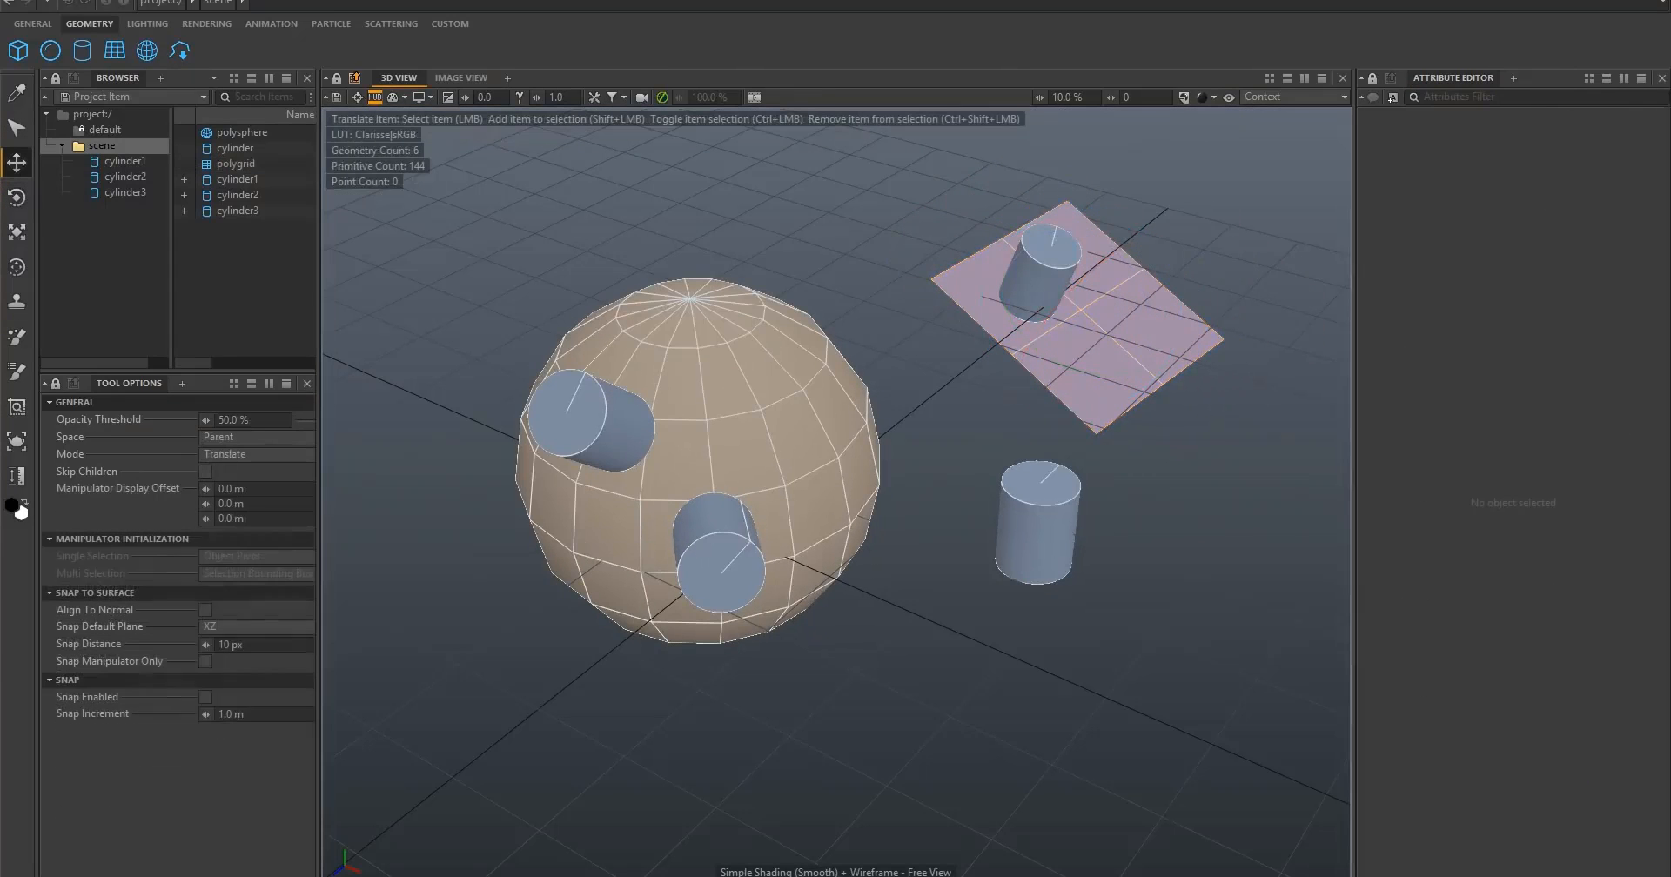
# - Add a surface constraint to the free-standing cylinder and pick the polysphere as its target
pyautogui.click(1041, 536)
pyautogui.click(1383, 399)
pyautogui.click(1412, 540)
pyautogui.click(1561, 195)
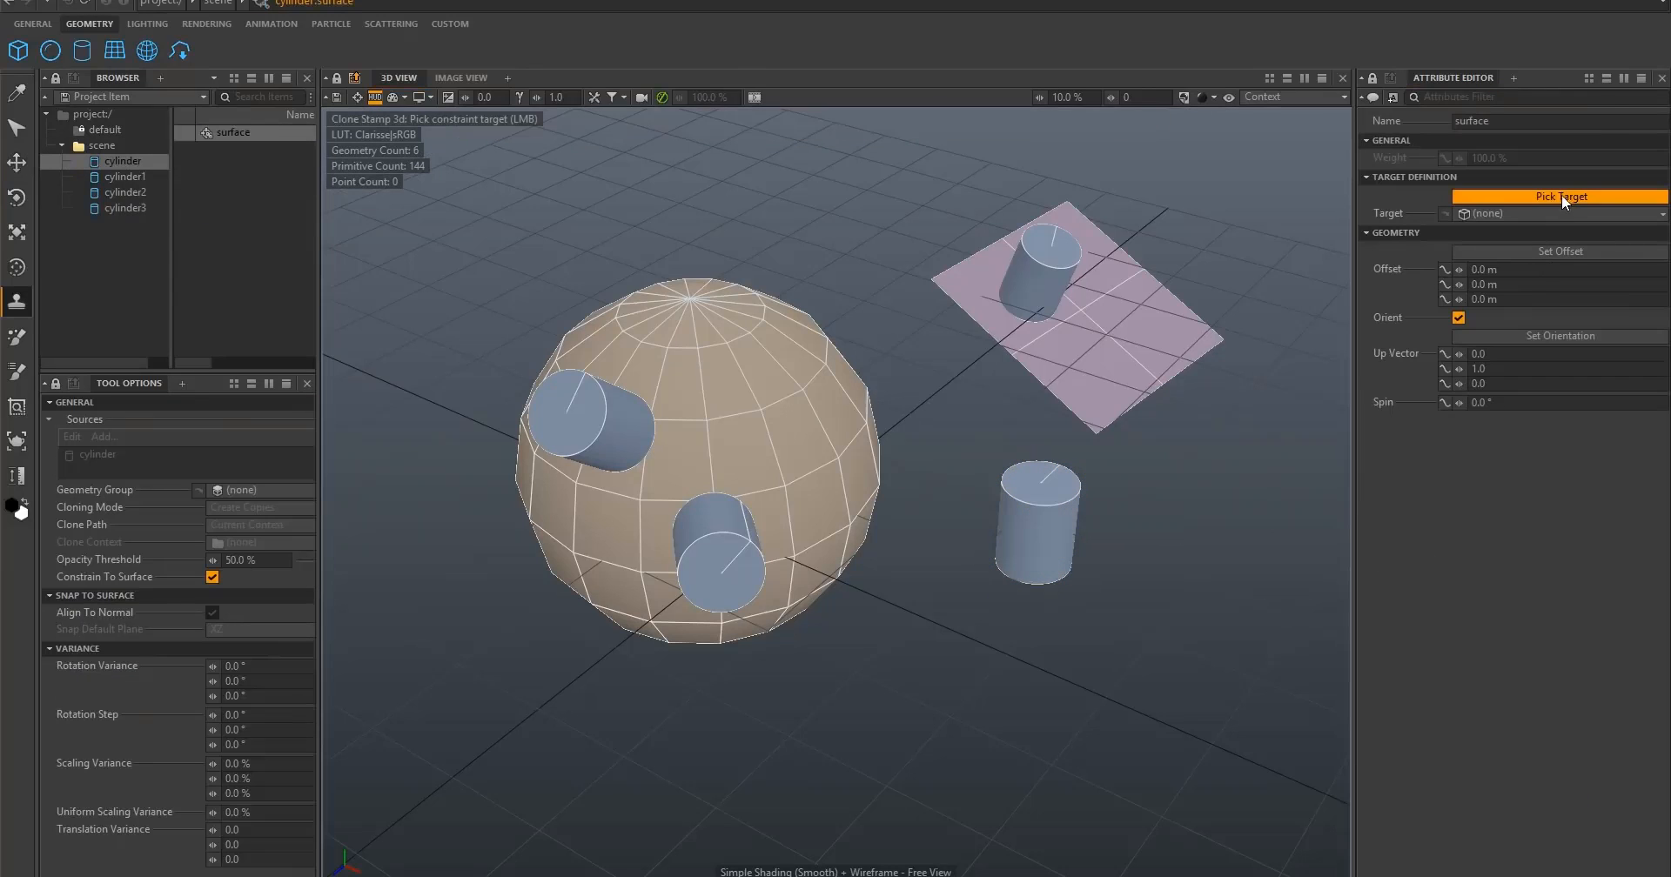
pyautogui.click(765, 383)
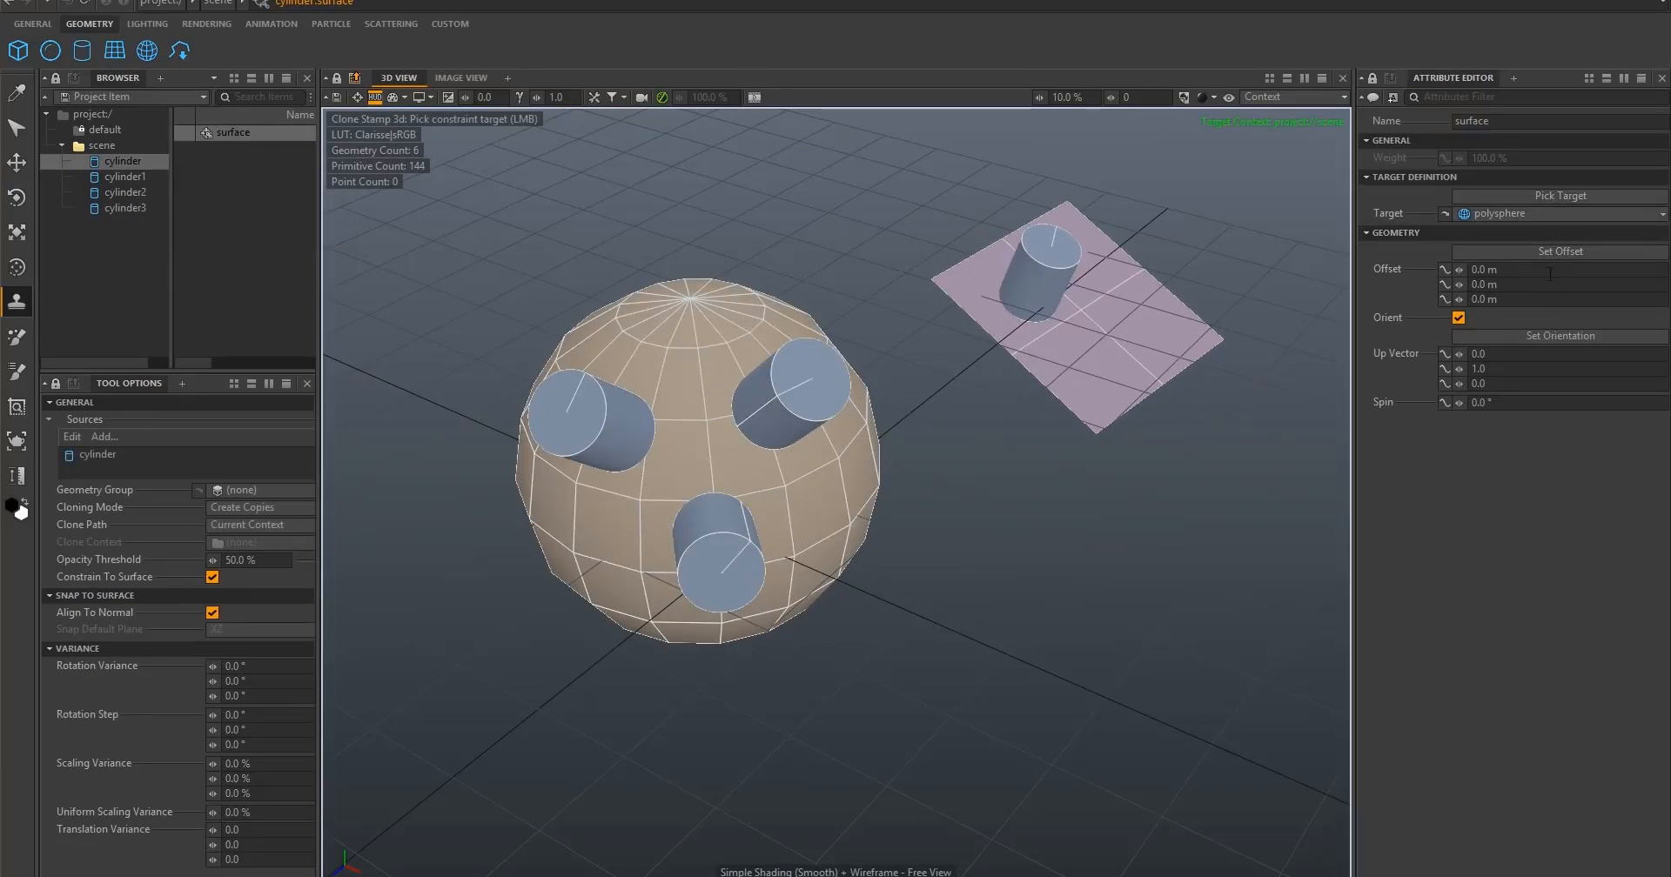
# - Reorient the newly constrained cylinder to stand more upright on the sphere and toggle its surface constraint
pyautogui.click(1560, 336)
pyautogui.moveTo(765, 476); pyautogui.dragTo(812, 440)
pyautogui.press('q')
pyautogui.click(783, 391)
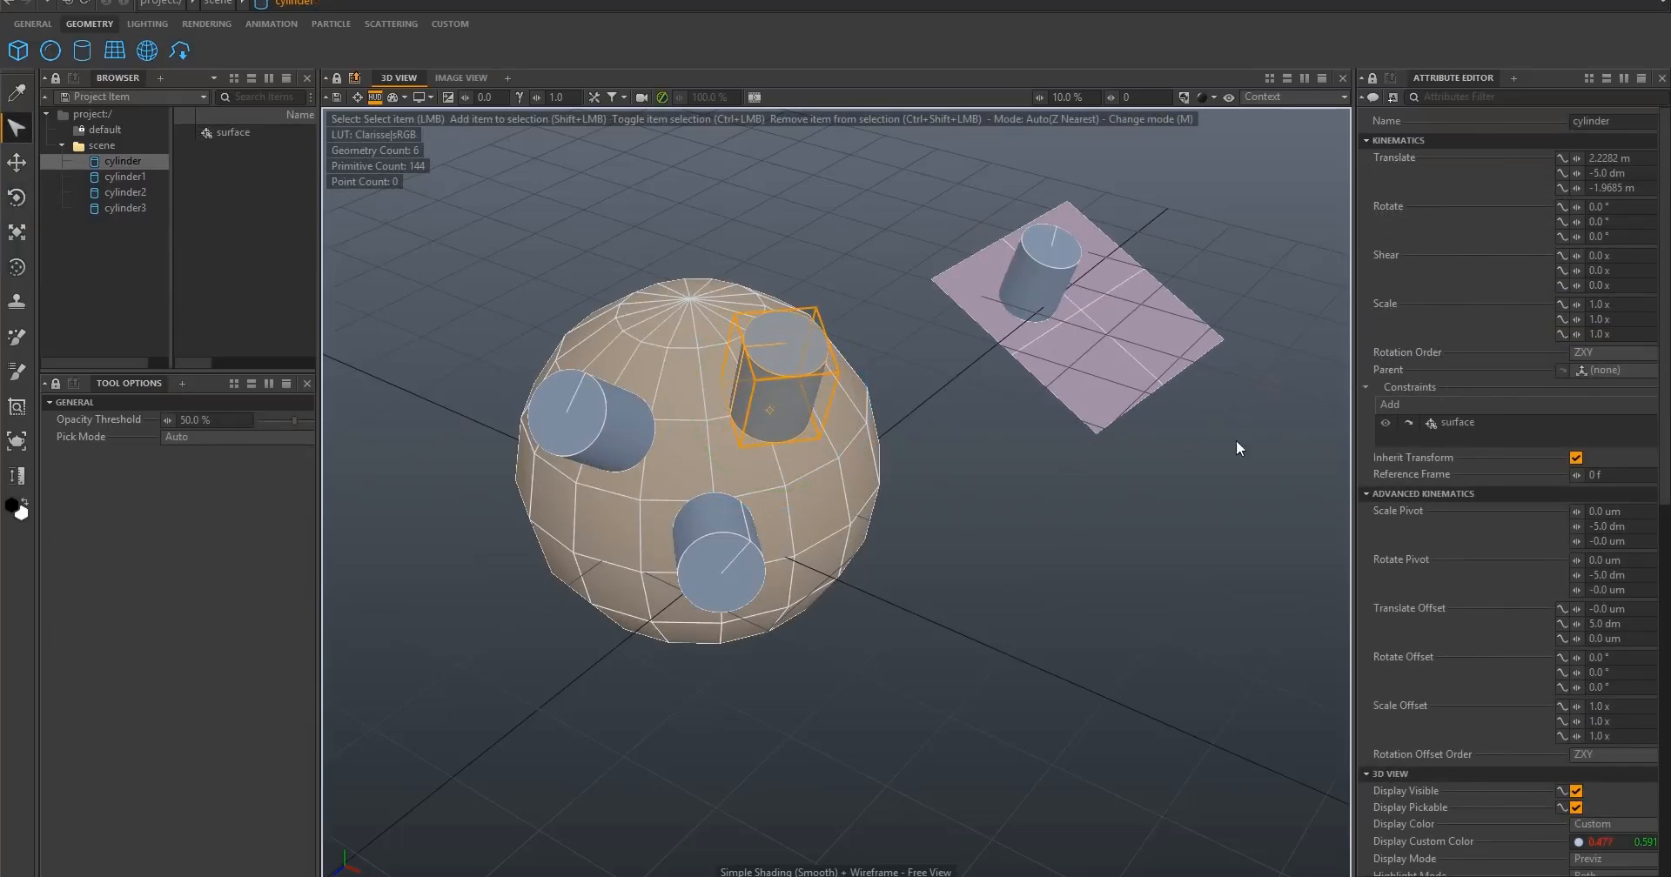
pyautogui.click(1385, 422)
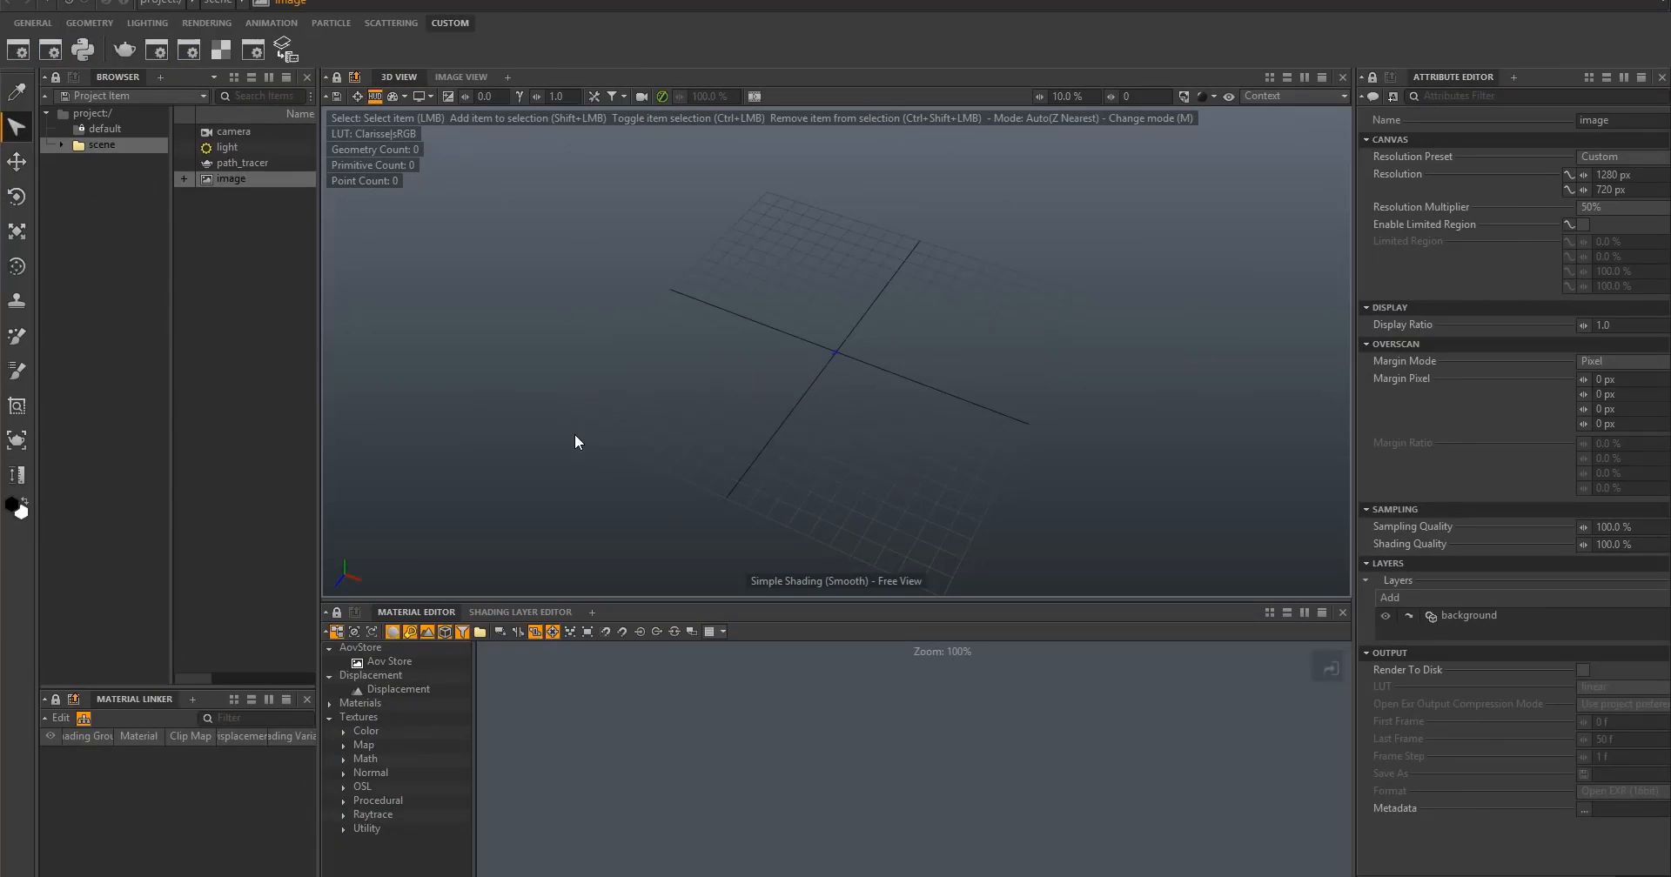
# - Open the saved ocean scene project
pyautogui.click(14, 1)
pyautogui.click(19, 14)
pyautogui.click(685, 262)
pyautogui.click(1141, 661)
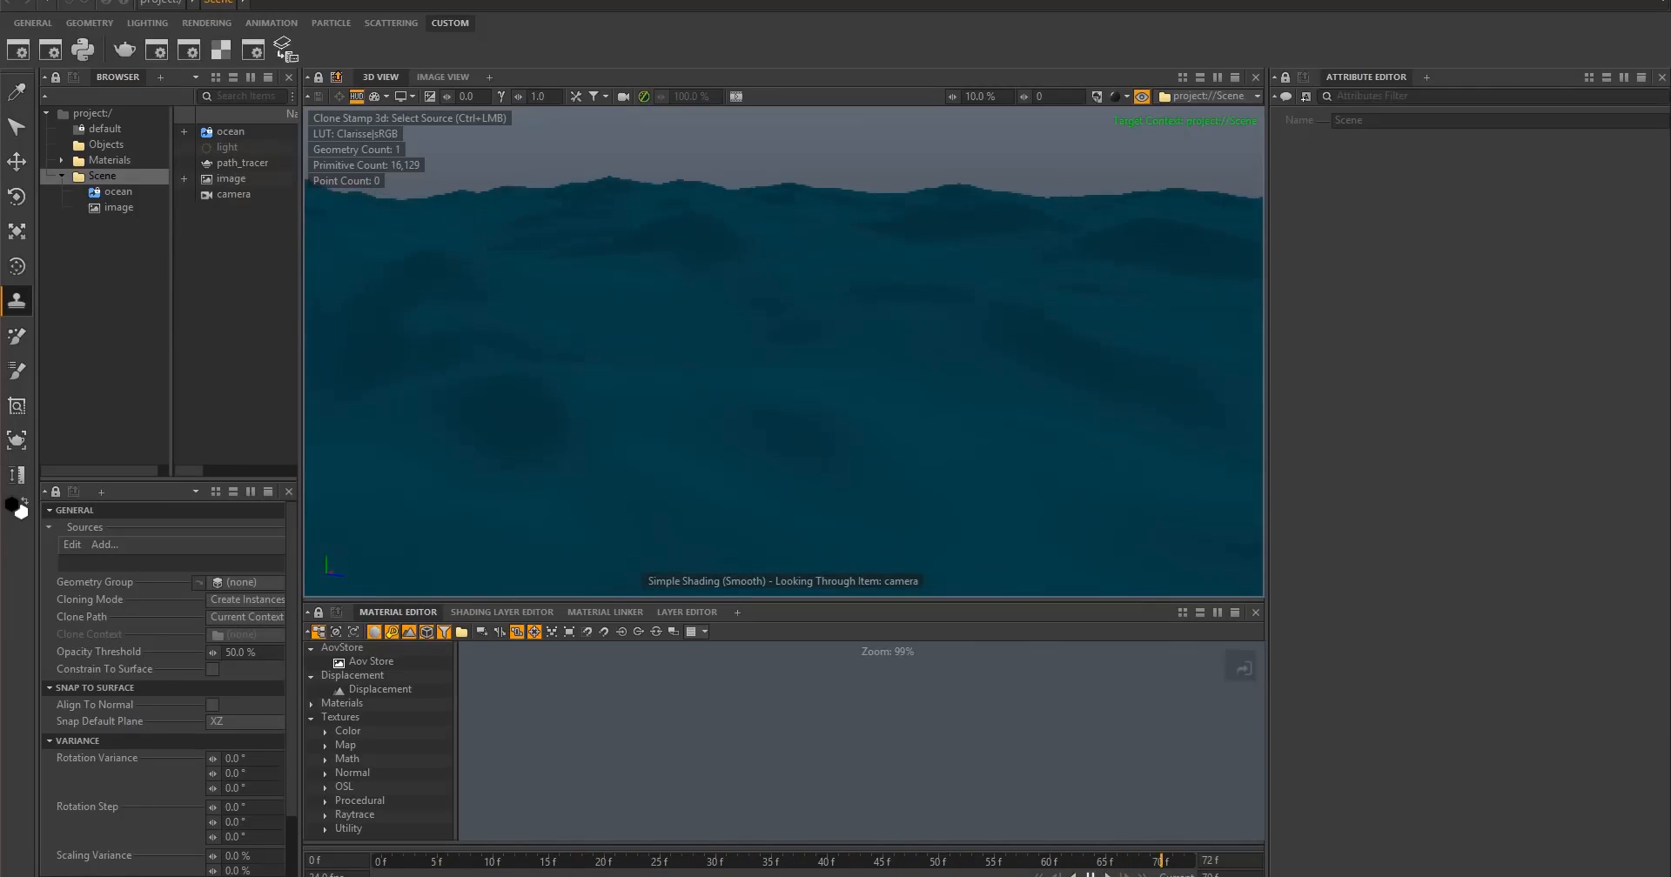
# - Add woodplank_OBJ, bone_obj and barrel_obj from the Objects context as Clone Stamp sources
pyautogui.click(106, 144)
pyautogui.click(237, 163)
pyautogui.click(239, 179)
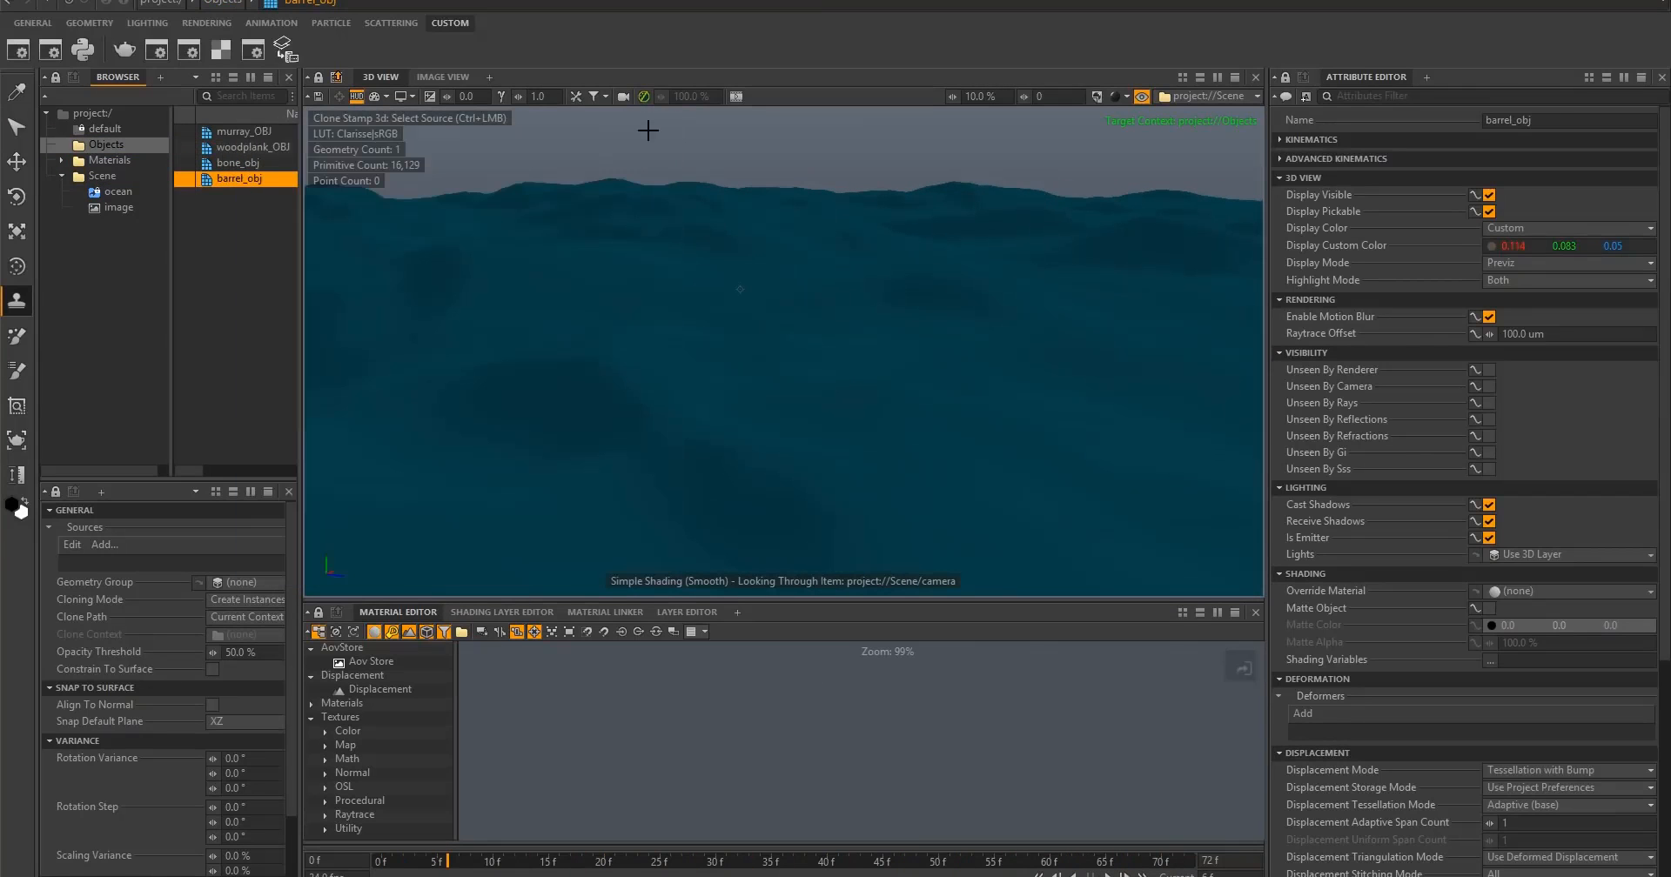
pyautogui.keyDown('shift'); pyautogui.click(228, 149); pyautogui.keyUp('shift')
pyautogui.moveTo(228, 149)
pyautogui.mouseDown()
pyautogui.moveTo(191, 345)
pyautogui.moveTo(179, 563)
pyautogui.mouseUp()
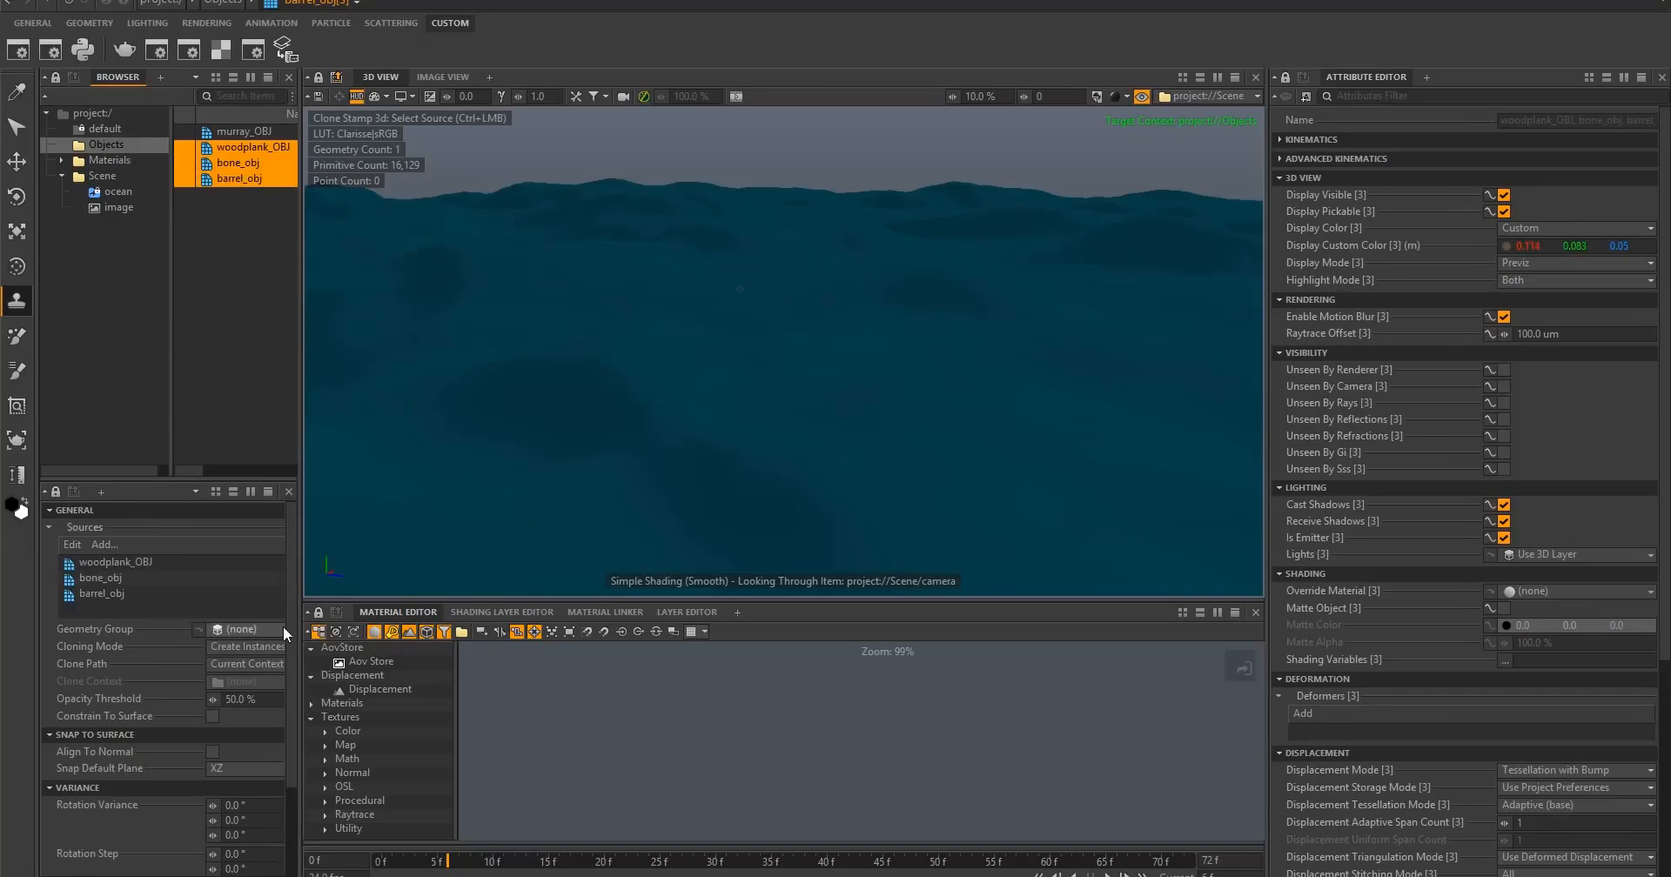
# - Enable Constrain To Surface and Align To Normal for the Clone Stamp and set its rotation variance to 17.0°, 580.0° and 16.5°
pyautogui.scroll(-3, 210, 651)
pyautogui.scroll(-3, 212, 688)
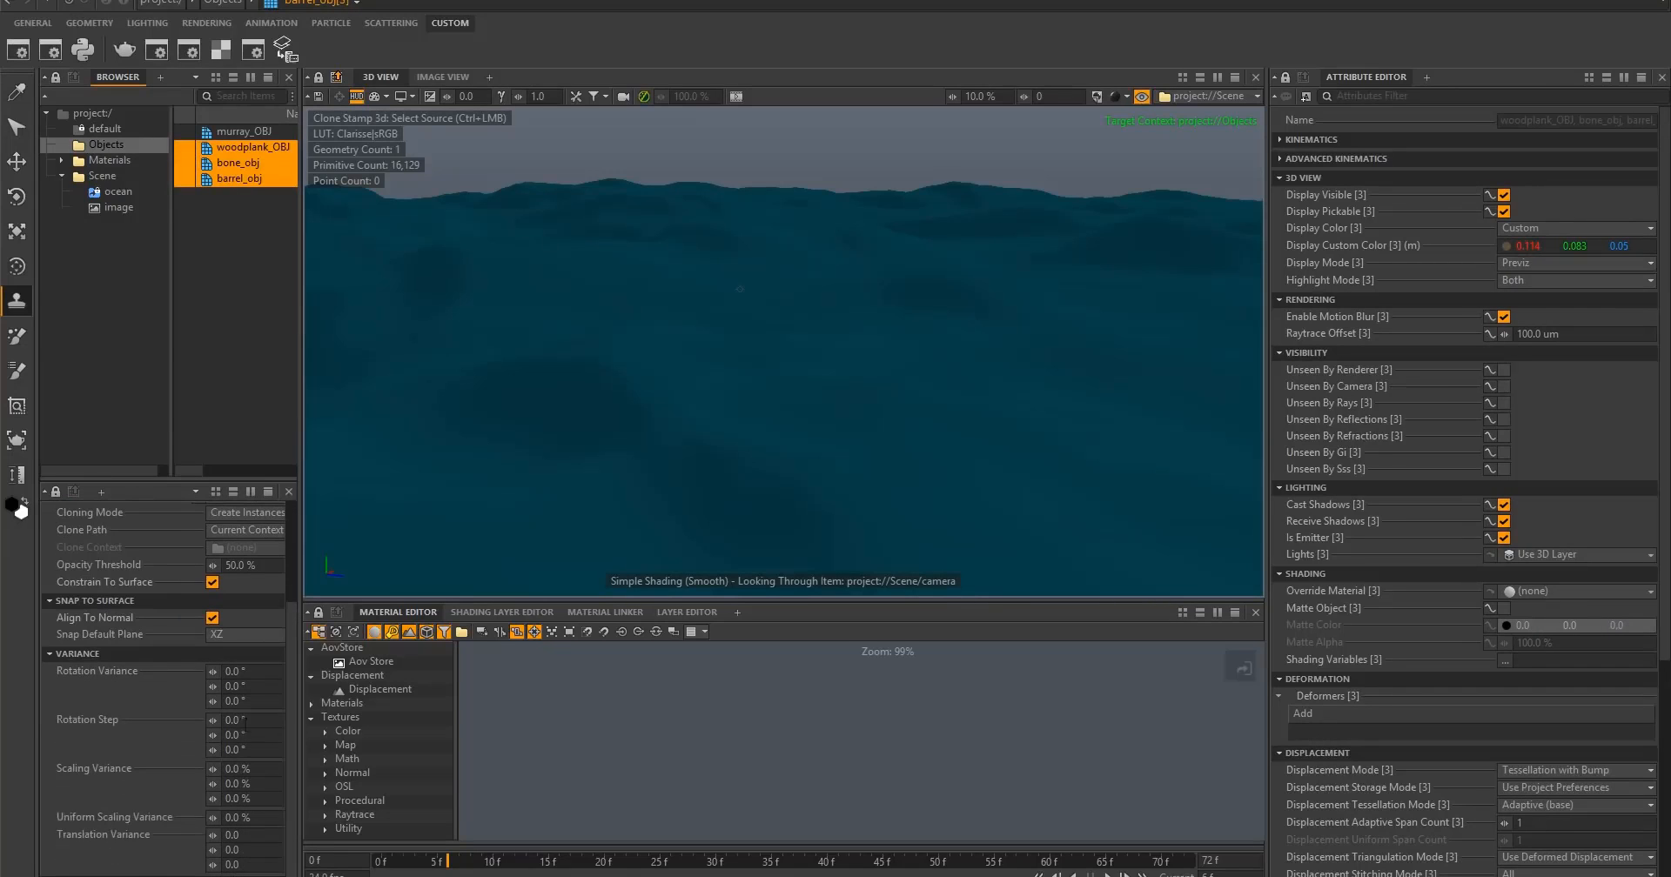
pyautogui.moveTo(213, 672); pyautogui.dragTo(242, 672)
pyautogui.moveTo(212, 687)
pyautogui.mouseDown()
pyautogui.moveTo(261, 687)
pyautogui.moveTo(241, 701)
pyautogui.mouseUp()
# - Stamp bone, barrel and wood plank clones across the ocean surface, placing them in the Scene context
pyautogui.click(103, 177)
pyautogui.click(453, 282)
pyautogui.click(618, 338)
pyautogui.click(825, 262)
pyautogui.click(984, 410)
pyautogui.click(548, 471)
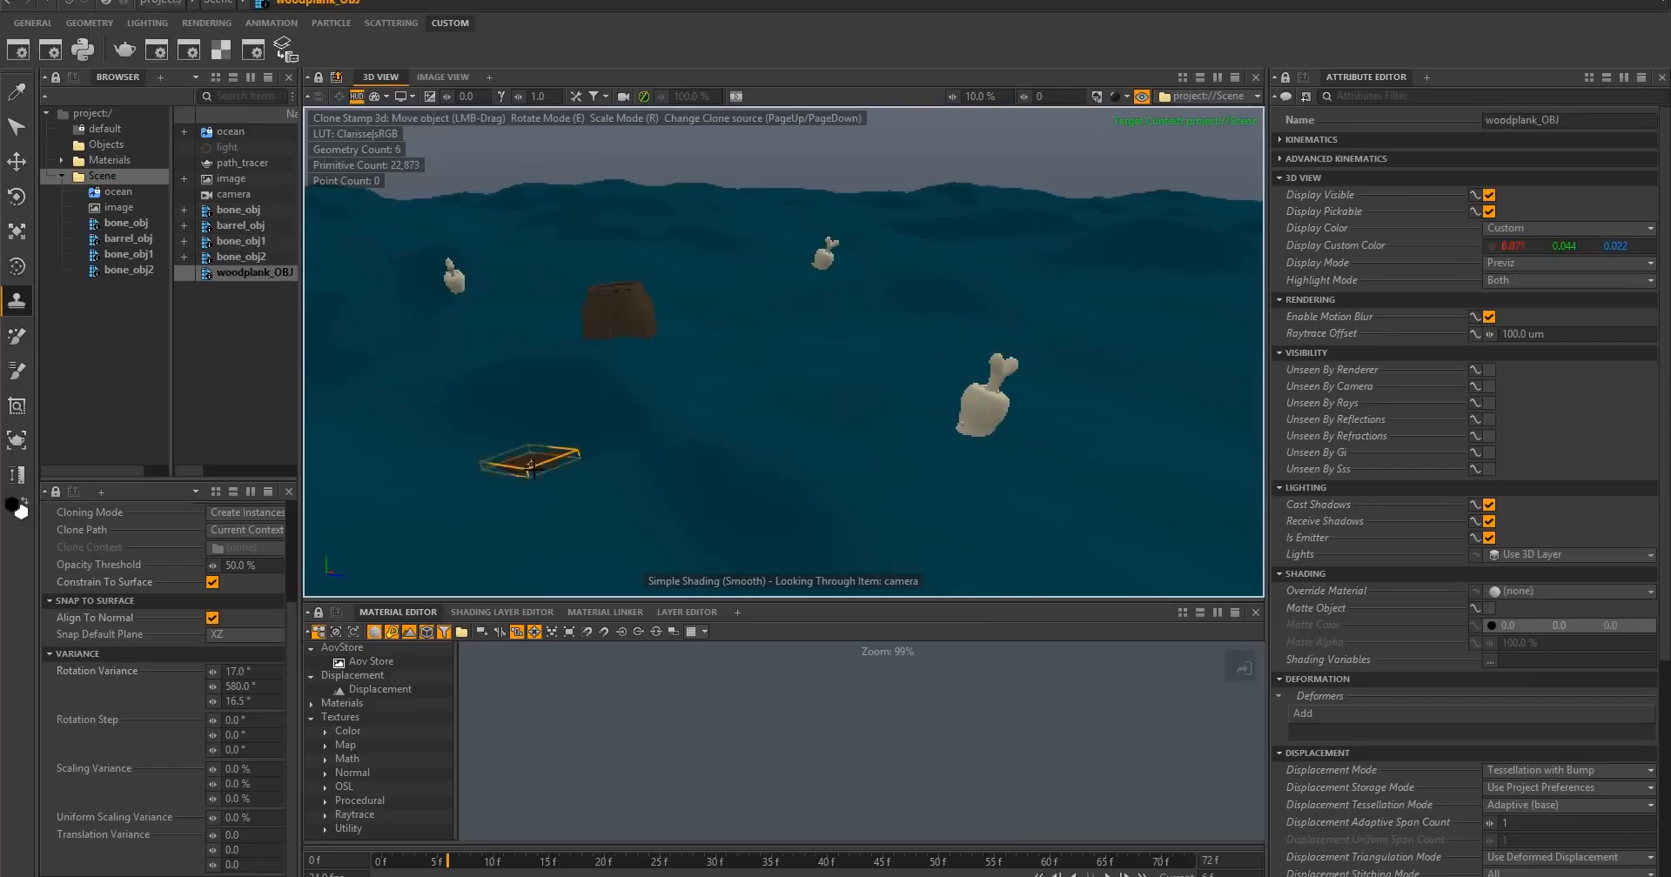
pyautogui.click(1165, 509)
pyautogui.click(1044, 253)
pyautogui.click(1009, 561)
pyautogui.click(1099, 296)
pyautogui.click(1196, 295)
pyautogui.click(1107, 876)
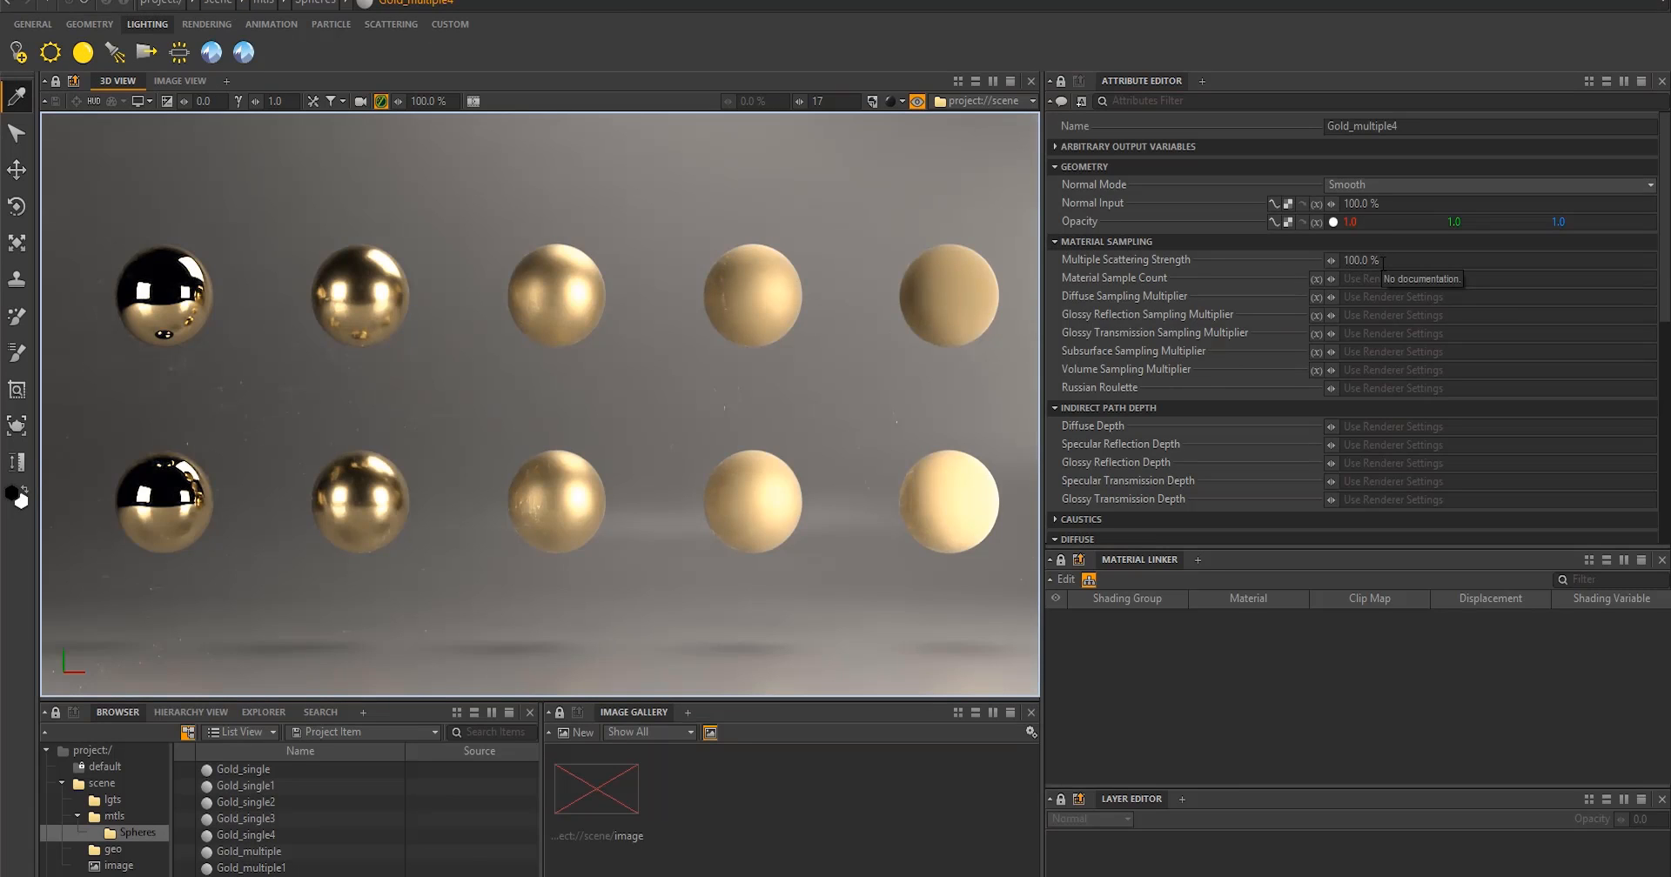
pyautogui.click(944, 280)
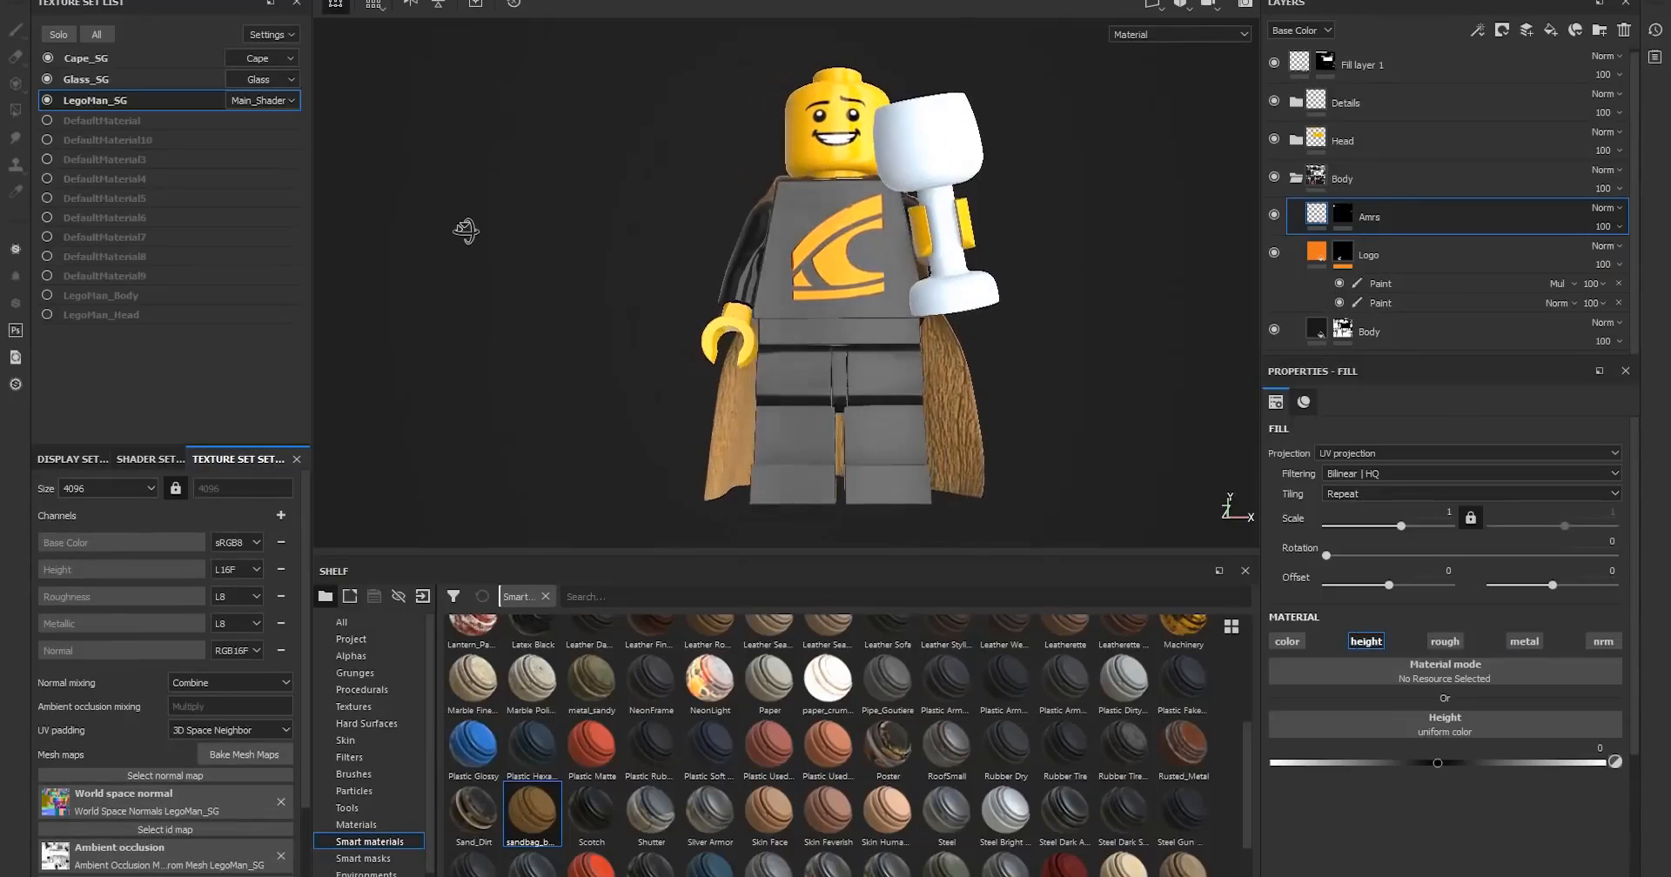
# - Switch to Substance Painter and export the Lego man's three texture sets using the PBR MetalRough configuration
pyautogui.keyDown('alt'); pyautogui.moveTo(466, 230); pyautogui.dragTo(584, 297); pyautogui.keyUp('alt')
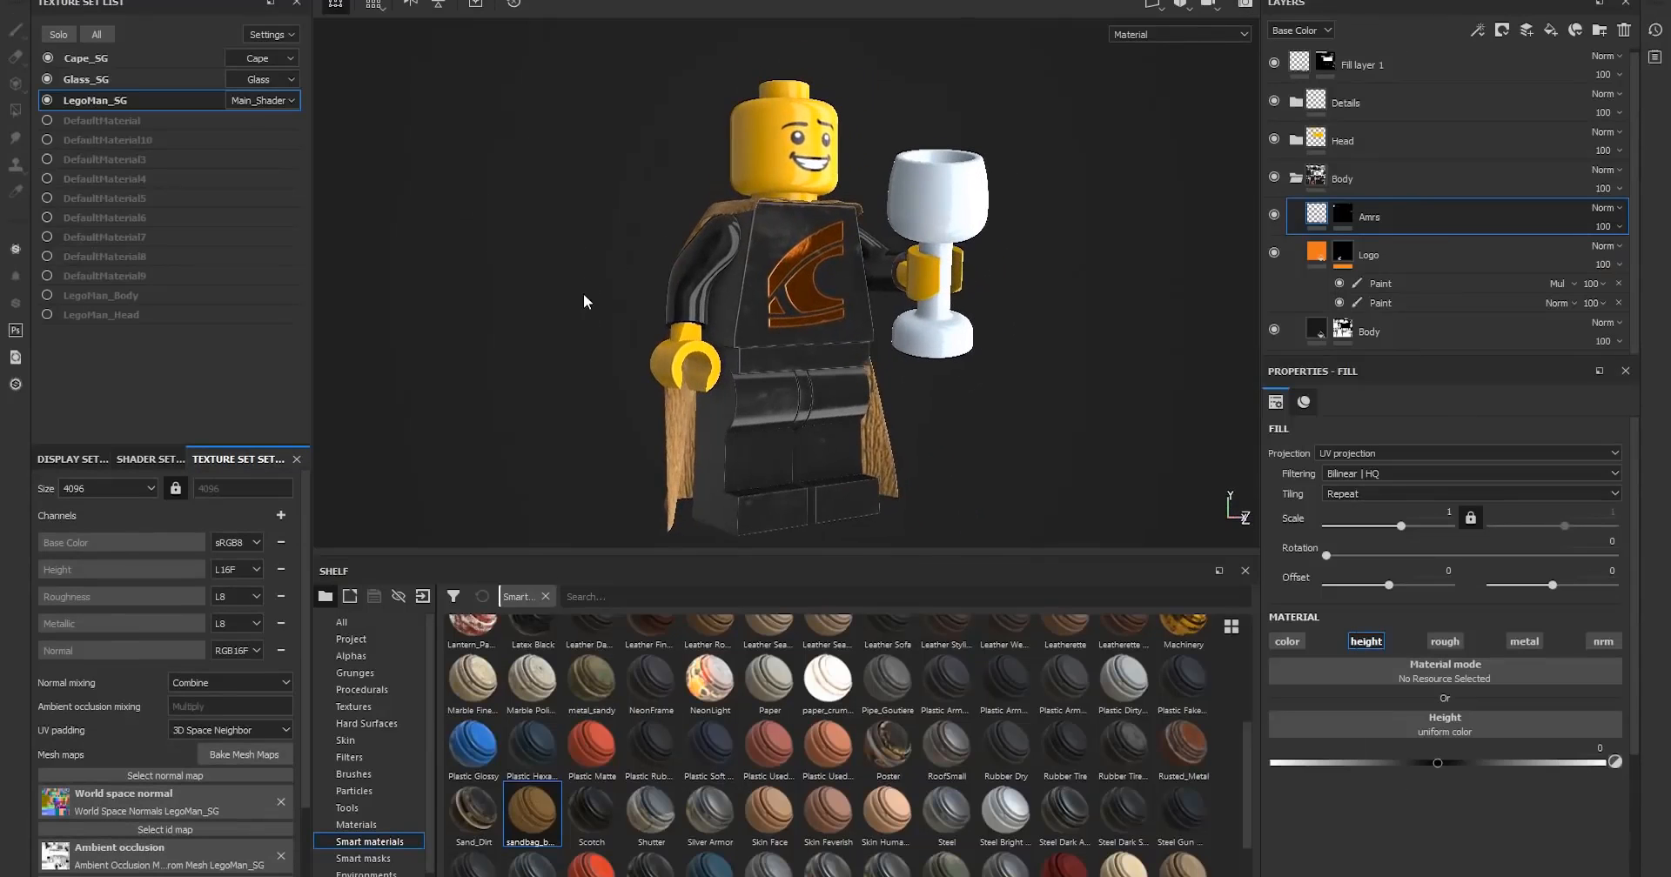
pyautogui.click(12, 2)
pyautogui.click(61, 275)
pyautogui.click(464, 214)
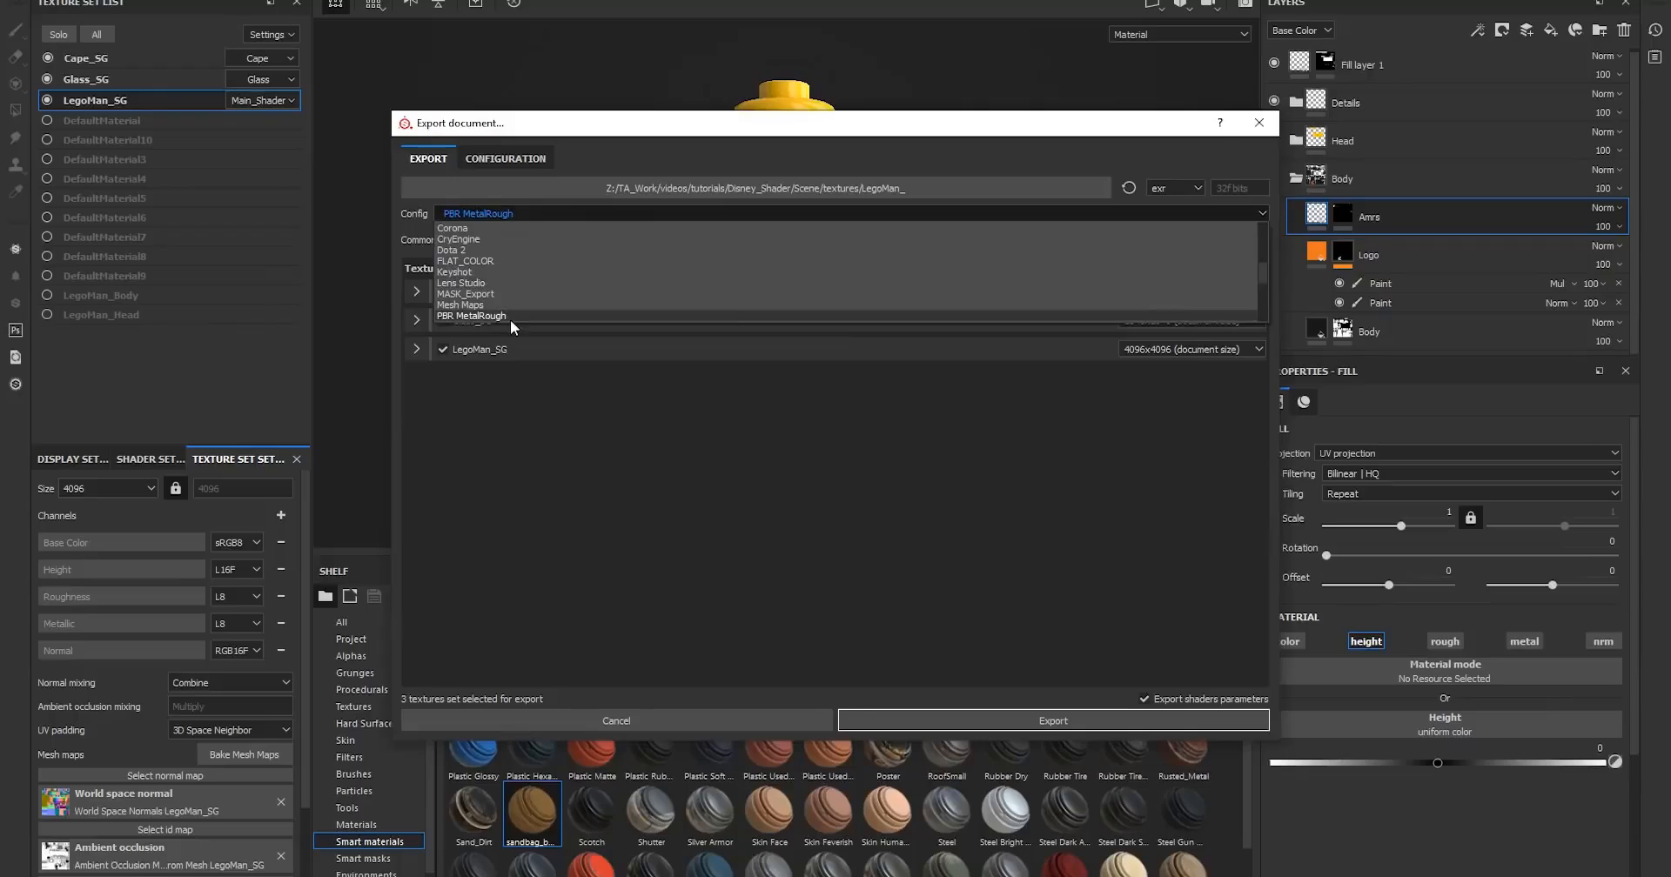
pyautogui.click(511, 320)
pyautogui.click(991, 721)
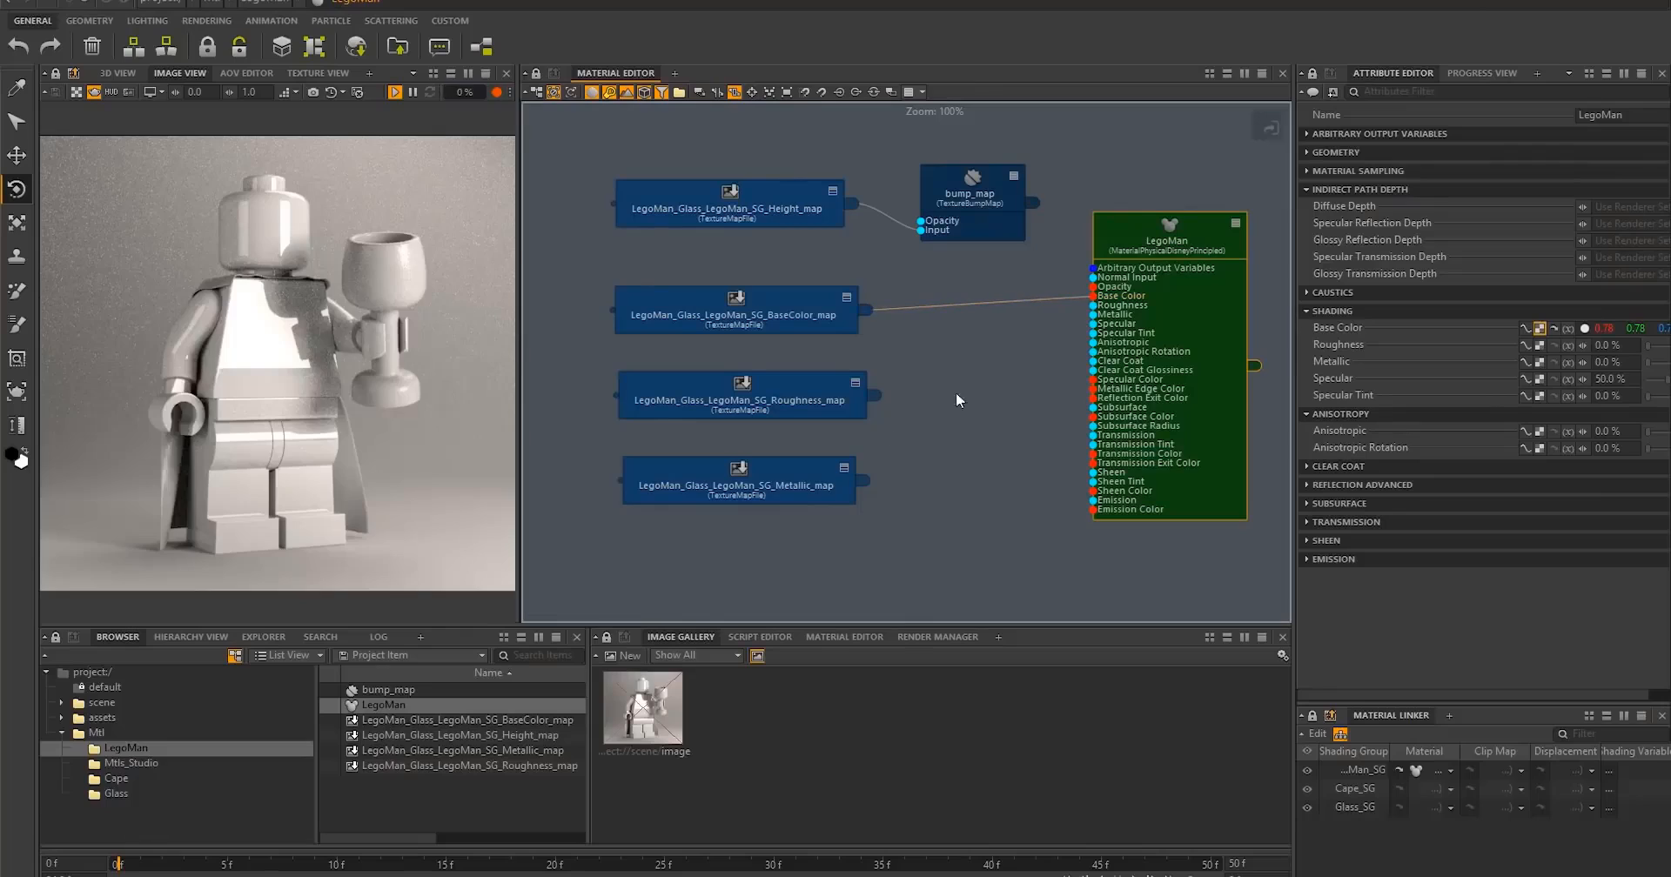